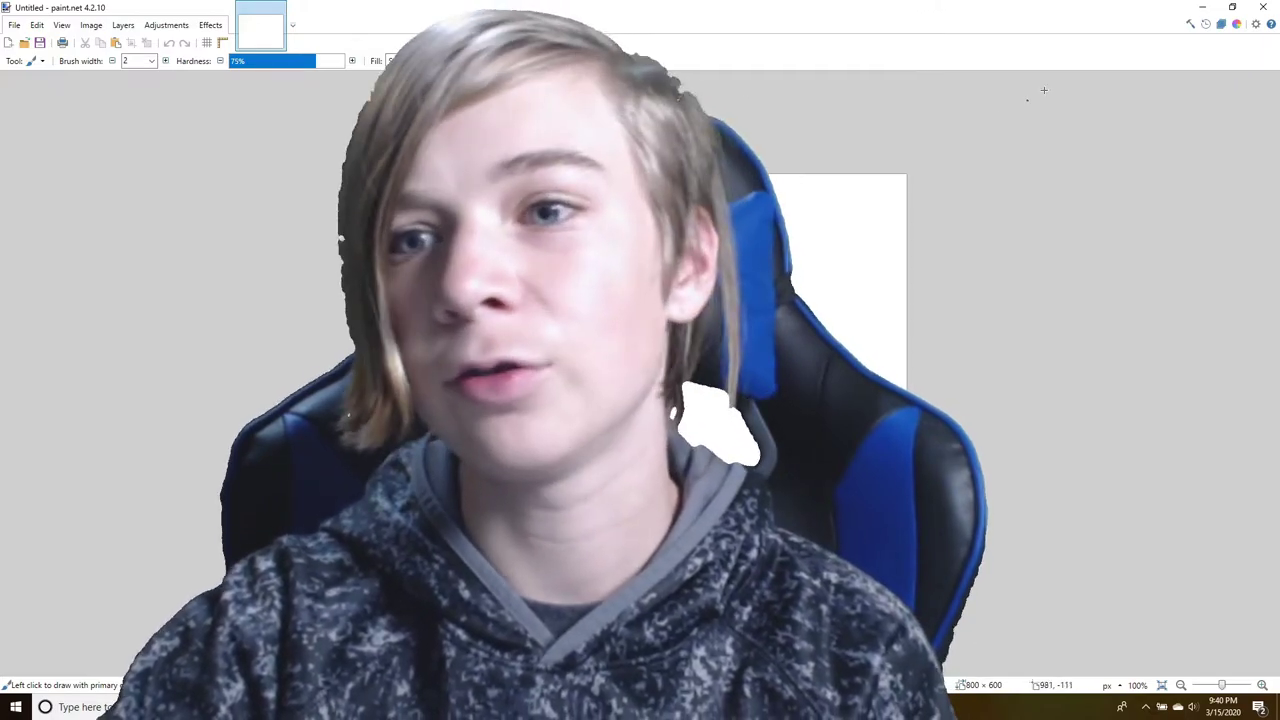
Step: Bring the desktop image Screenshot (136) into the blank document as a new layer, expanding the canvas to 1920 × 1080
mouse_move(940, 12)
left_mouse_down()
mouse_move(846, 169)
mouse_move(911, 166)
left_mouse_up()
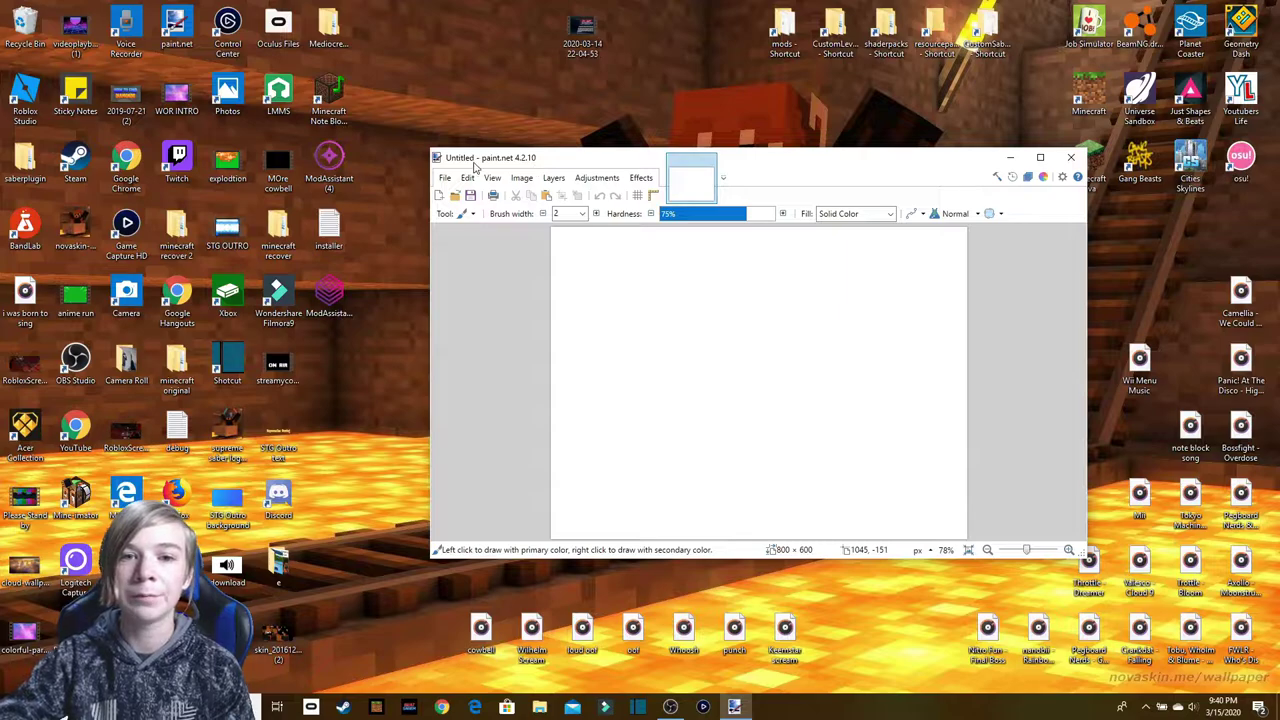
left_click_drag(745, 162, 738, 177)
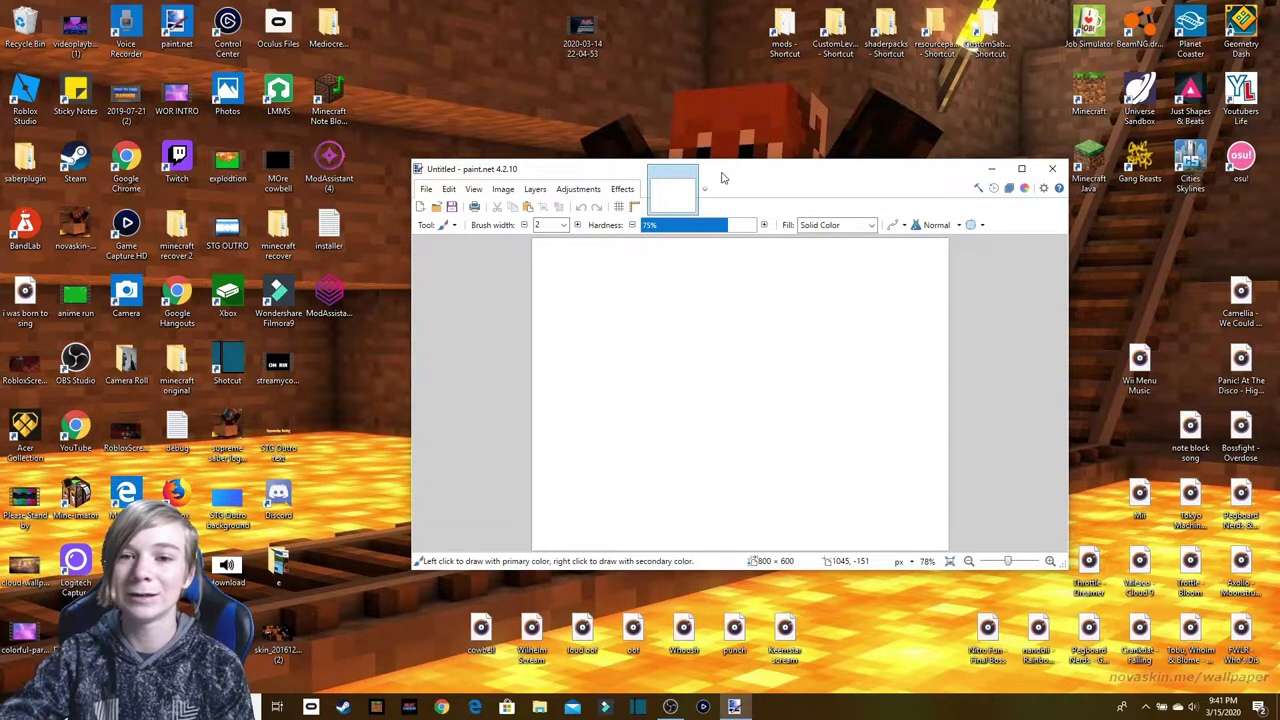
mouse_move(724, 177)
left_mouse_down()
mouse_move(605, 190)
mouse_move(438, 111)
mouse_move(397, 177)
mouse_move(451, 141)
mouse_move(496, 190)
mouse_move(517, 190)
mouse_move(345, 140)
mouse_move(417, 141)
mouse_move(336, 95)
left_mouse_up()
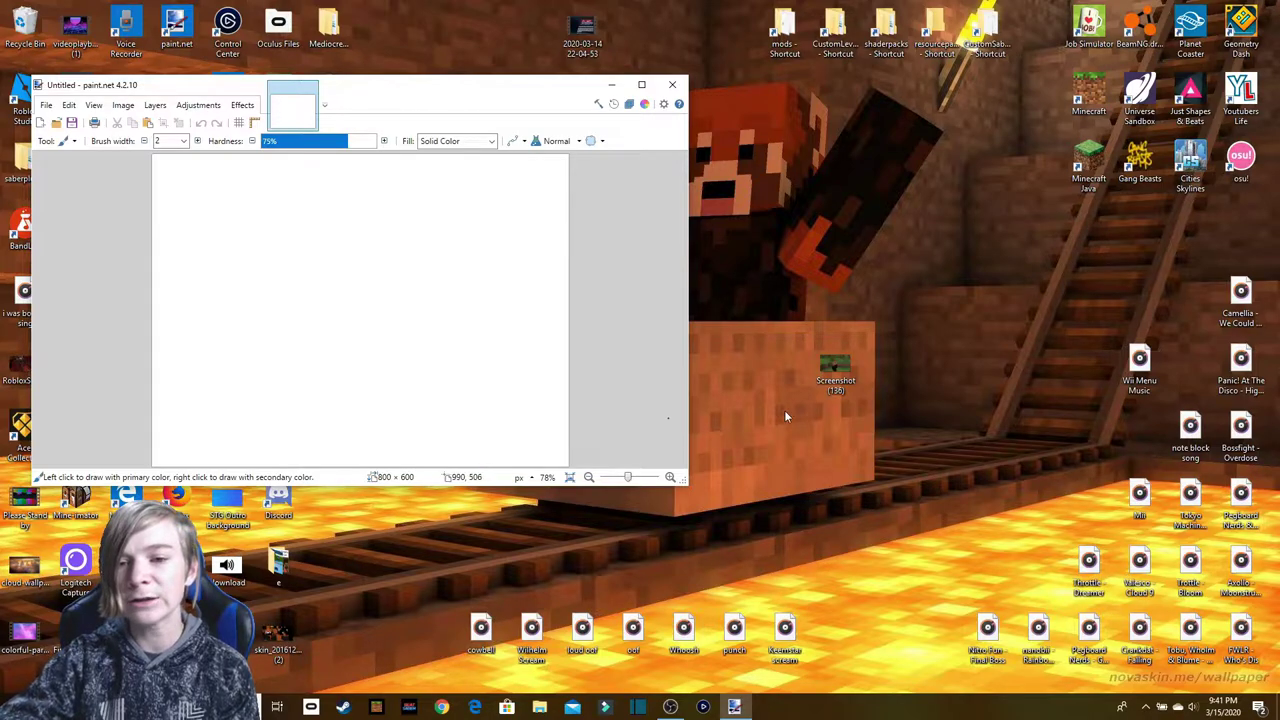
left_click(834, 368)
left_click_drag(858, 313, 940, 398)
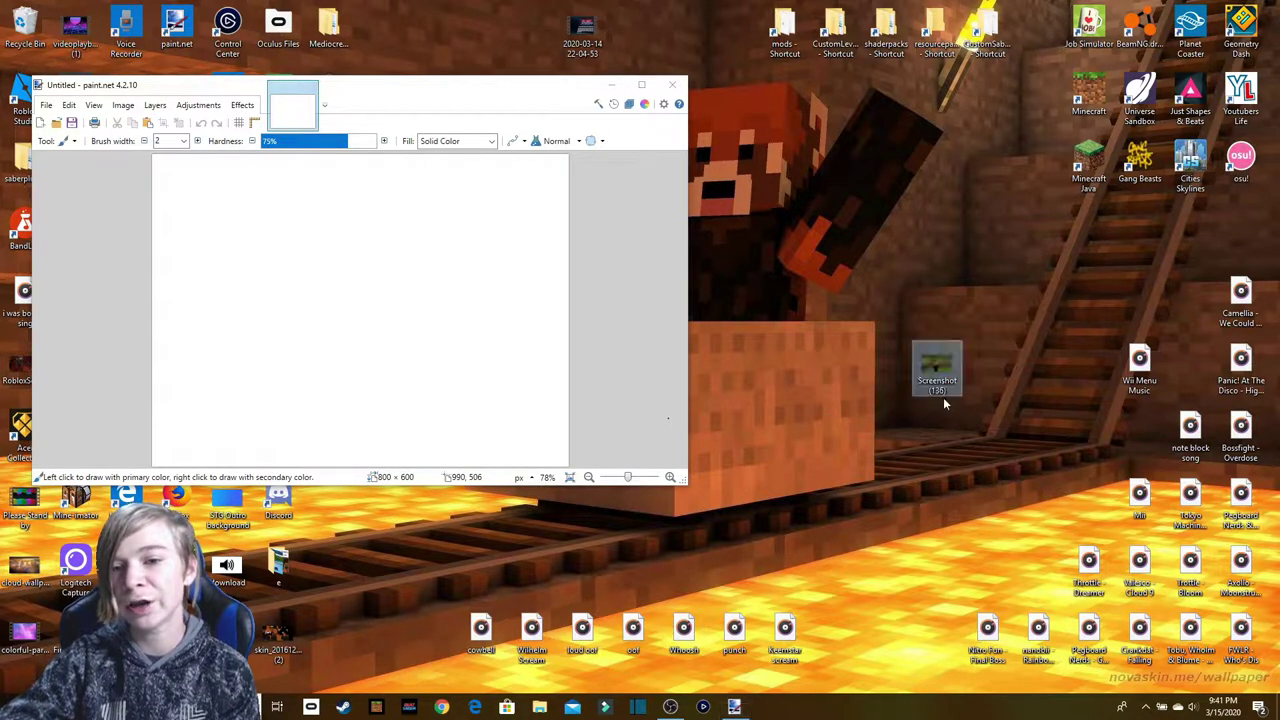
left_click_drag(393, 316, 394, 312)
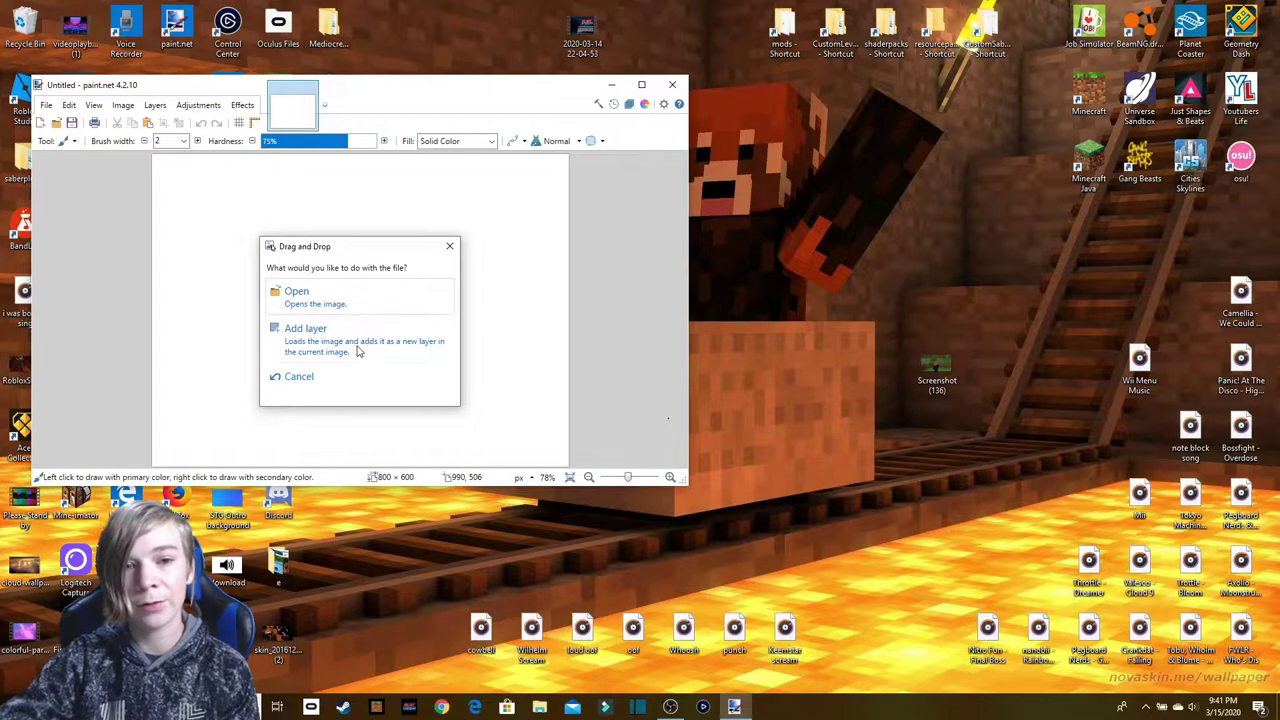
left_click(325, 340)
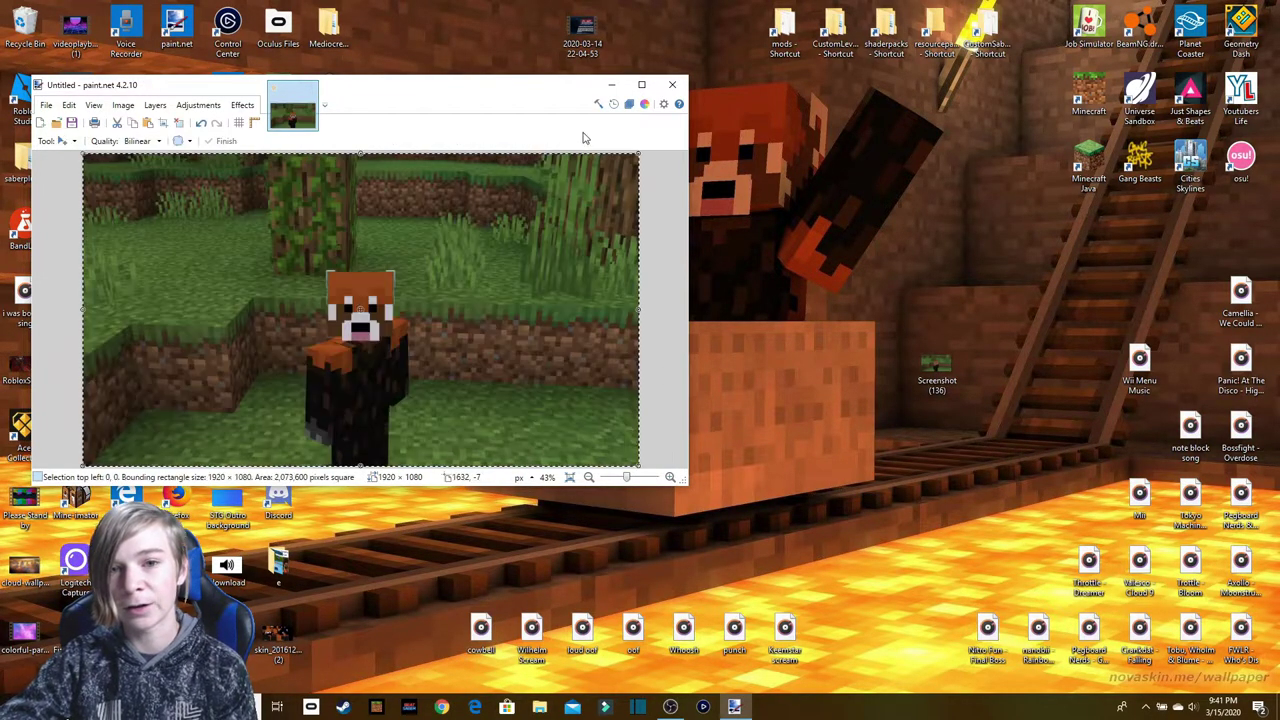
Step: Maximize the window, show the Layers, Colors and Tools windows, and rearrange them clear of the bottom of the workspace
left_click(641, 85)
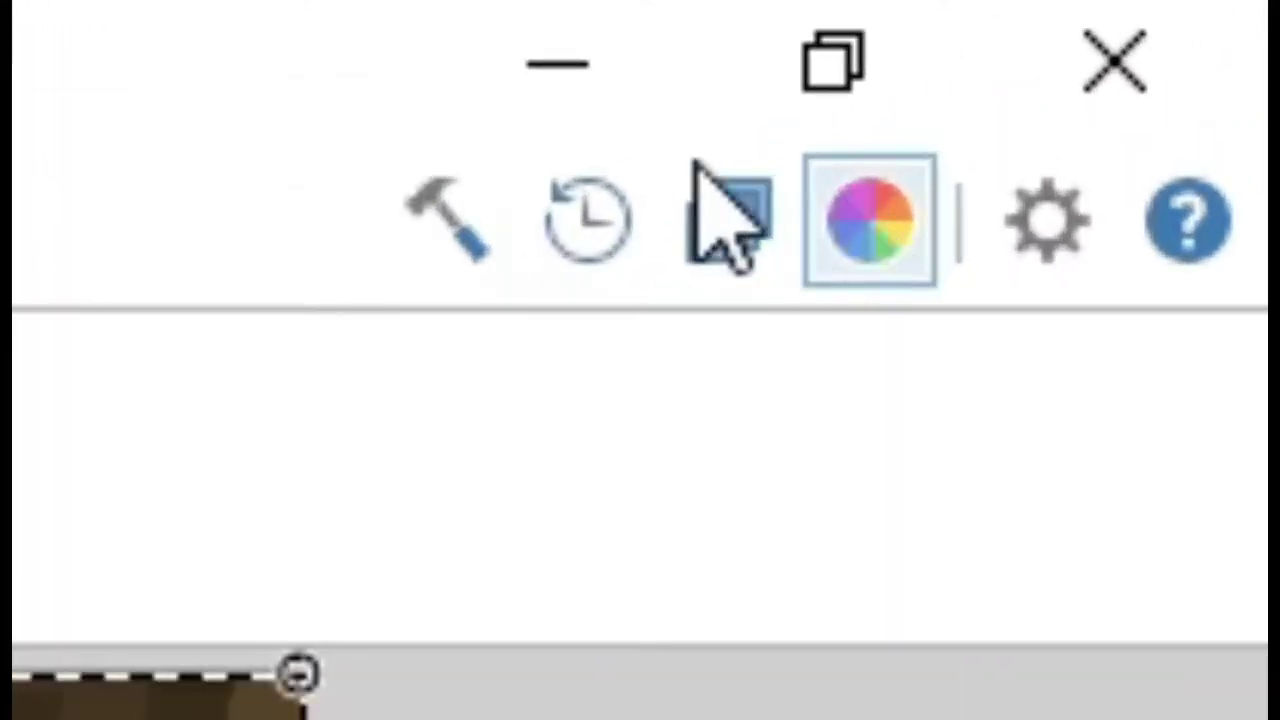
left_click(710, 230)
left_click(863, 250)
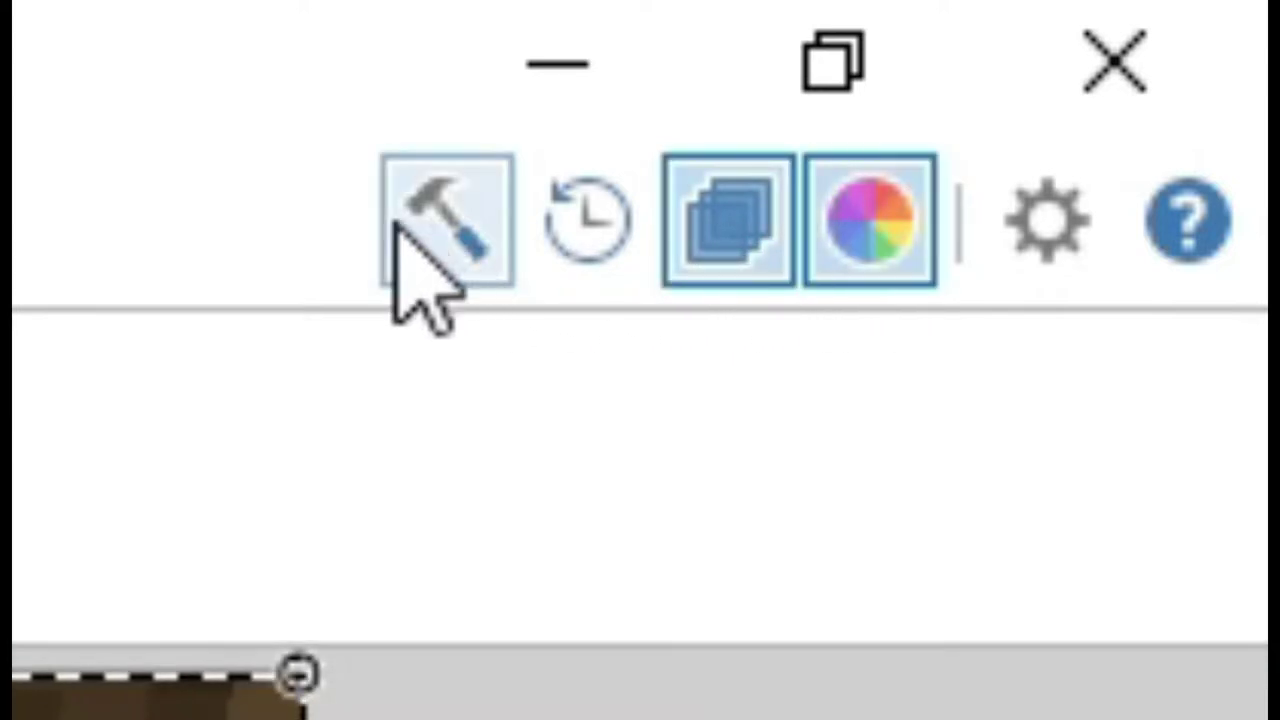
left_click(400, 272)
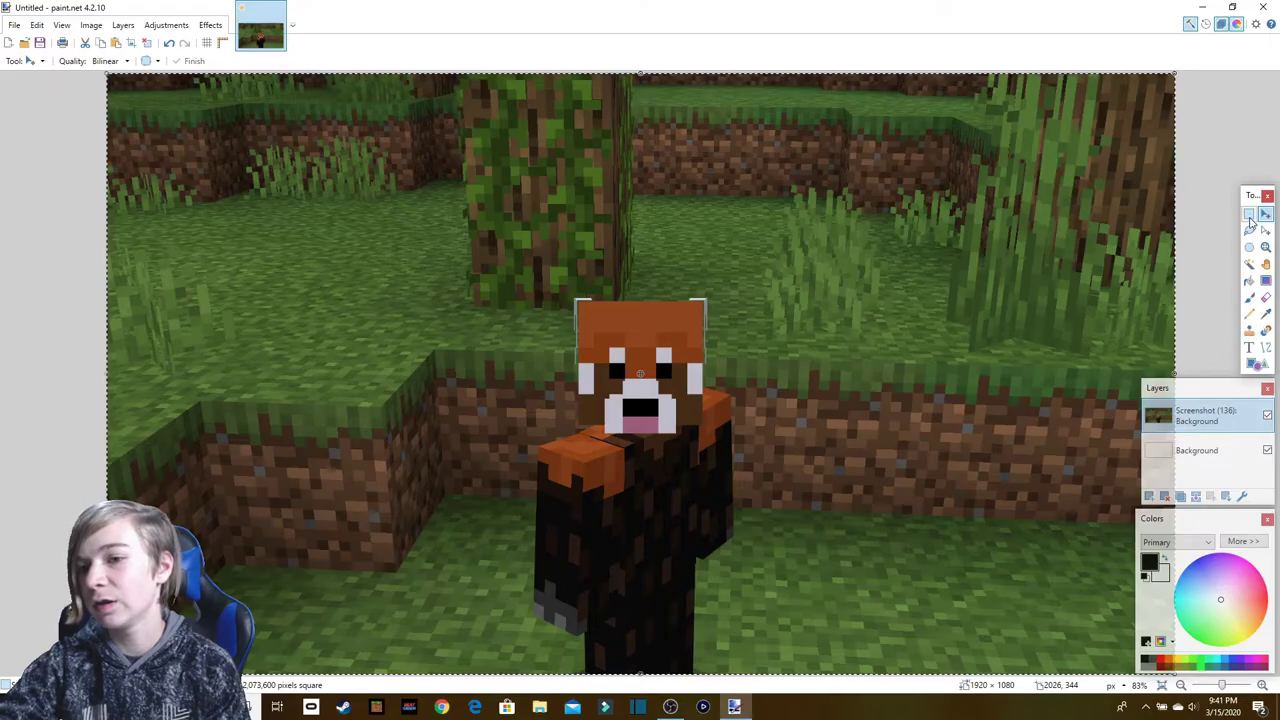
left_click_drag(1255, 197, 1257, 85)
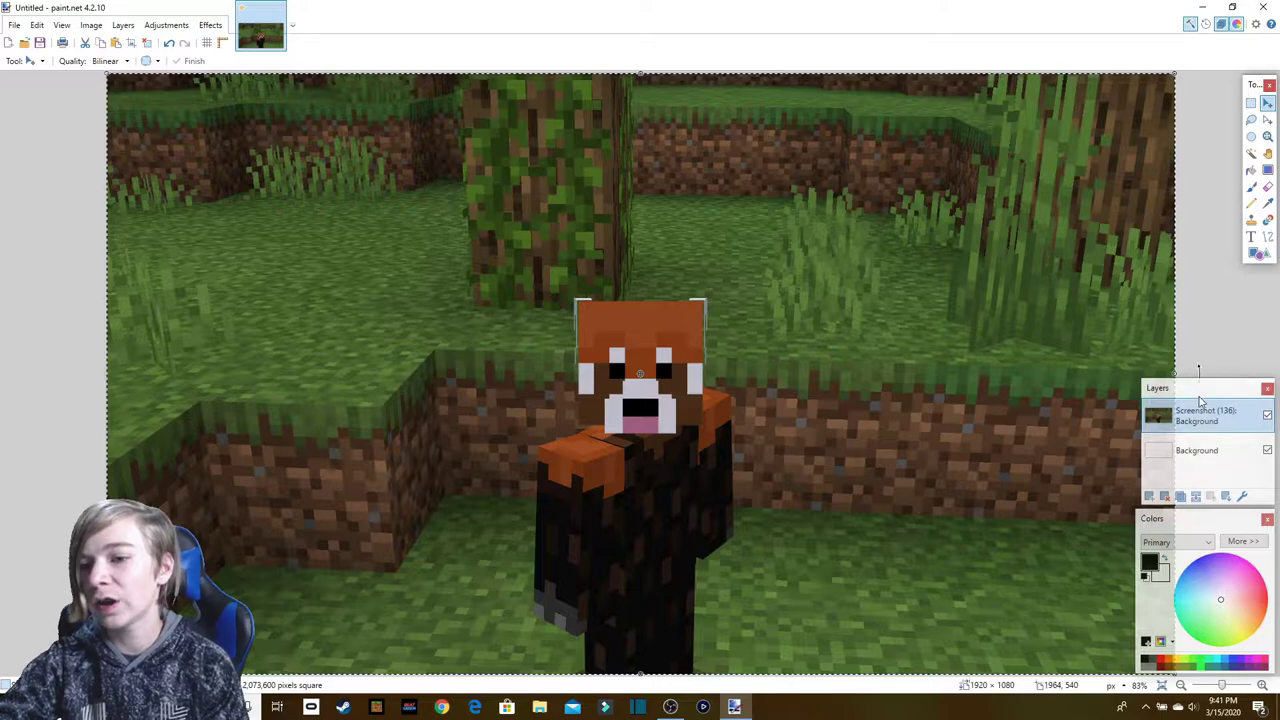
left_click_drag(1198, 397, 1199, 290)
left_click_drag(1192, 519, 1175, 427)
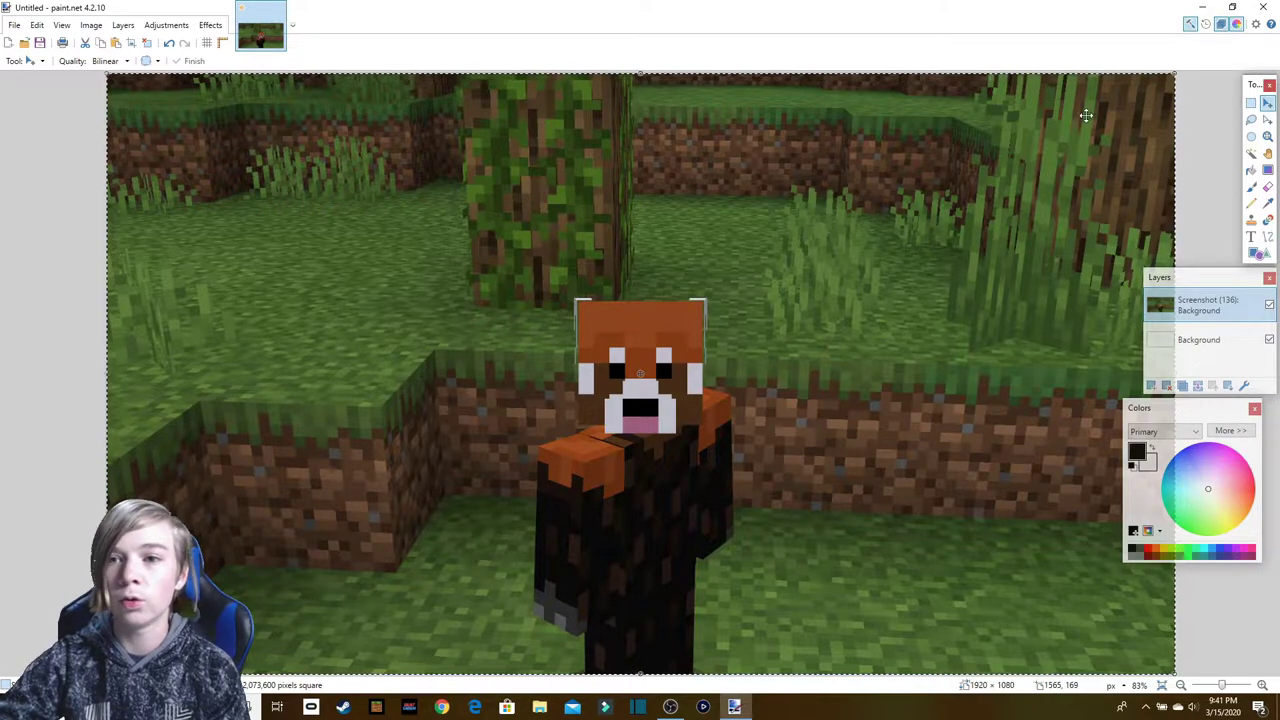
Step: Enlarge the screenshot layer beyond the canvas edges, centre the character horizontally, and deselect
left_click(1218, 685)
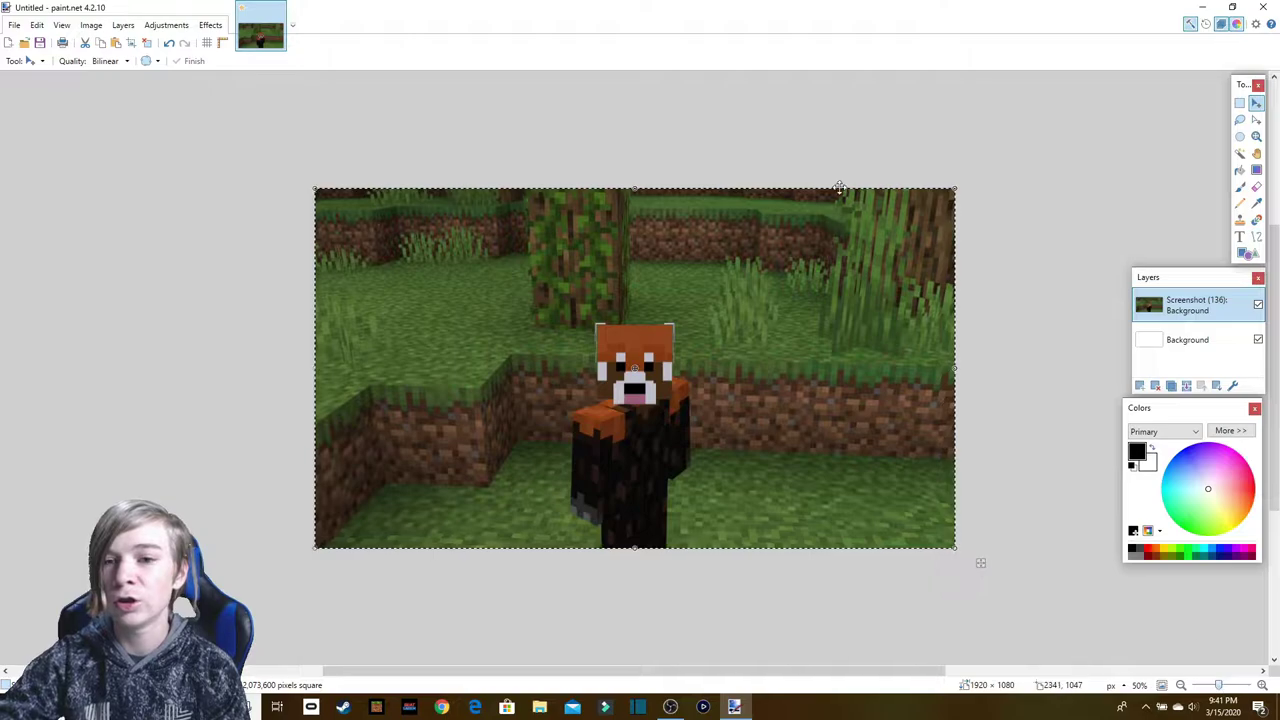
left_click_drag(1008, 150, 1040, 126)
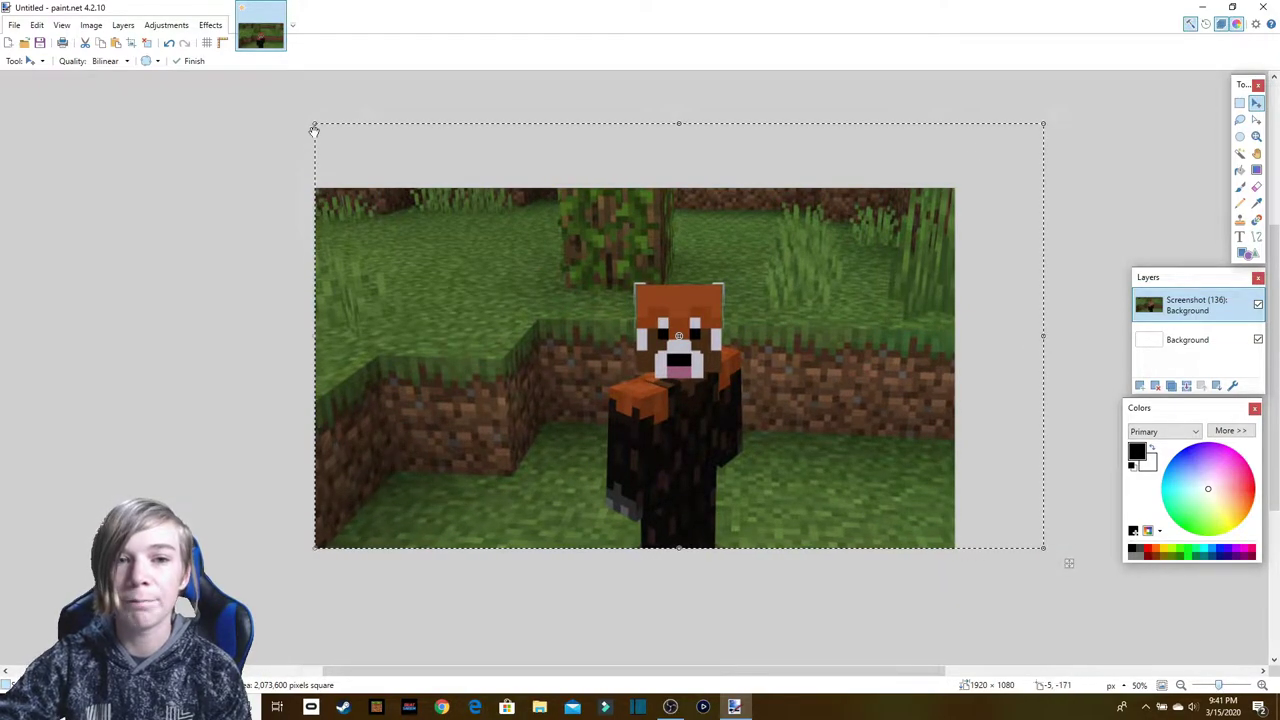
left_click_drag(314, 124, 192, 62)
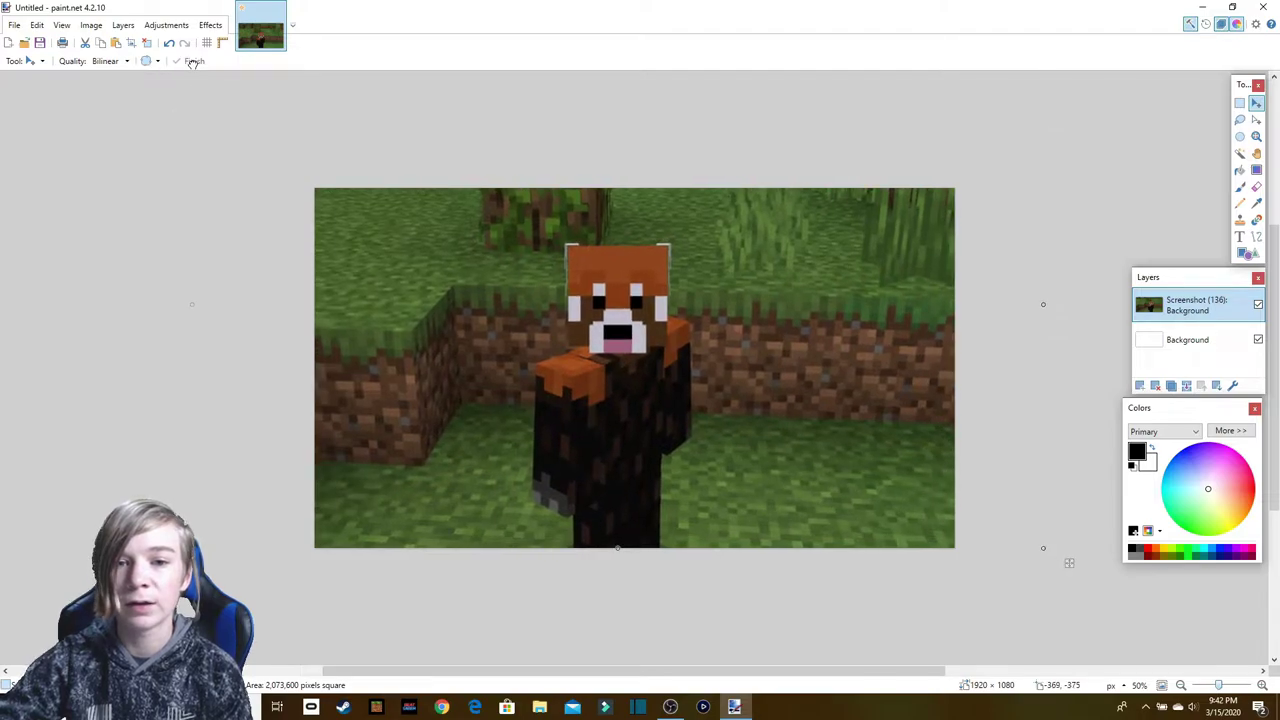
left_click_drag(686, 291, 710, 288)
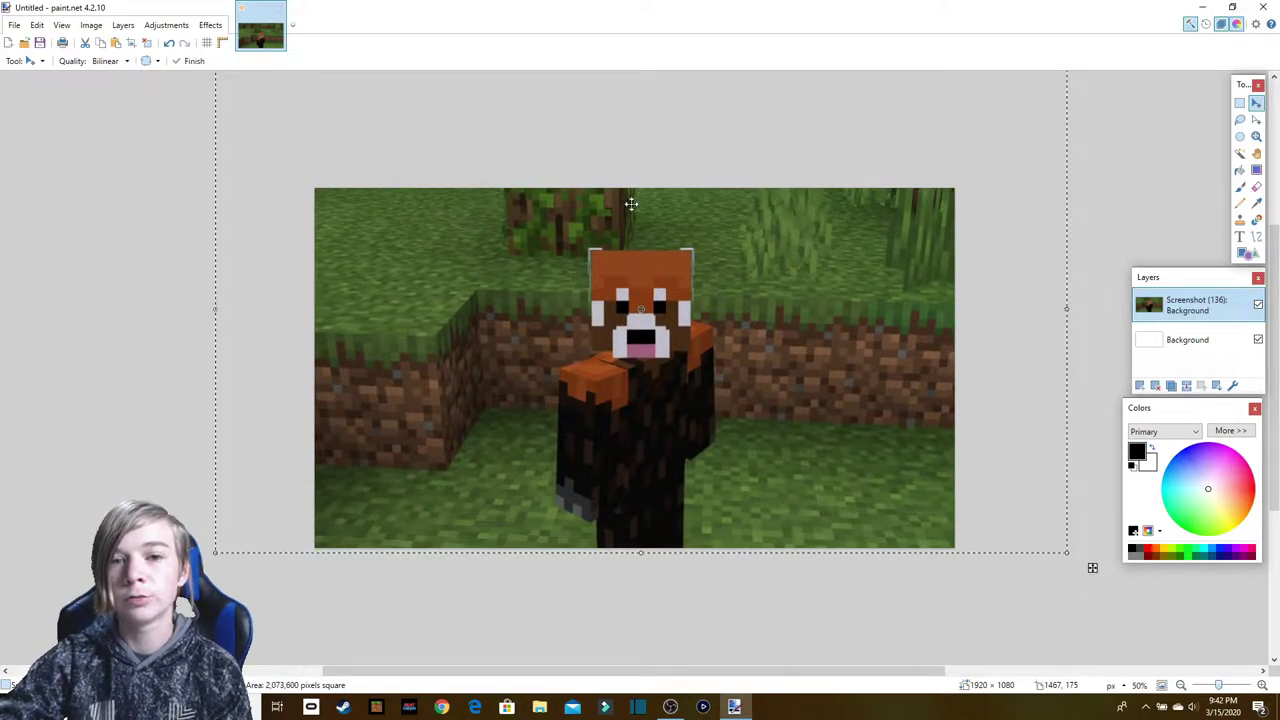
left_click(150, 43)
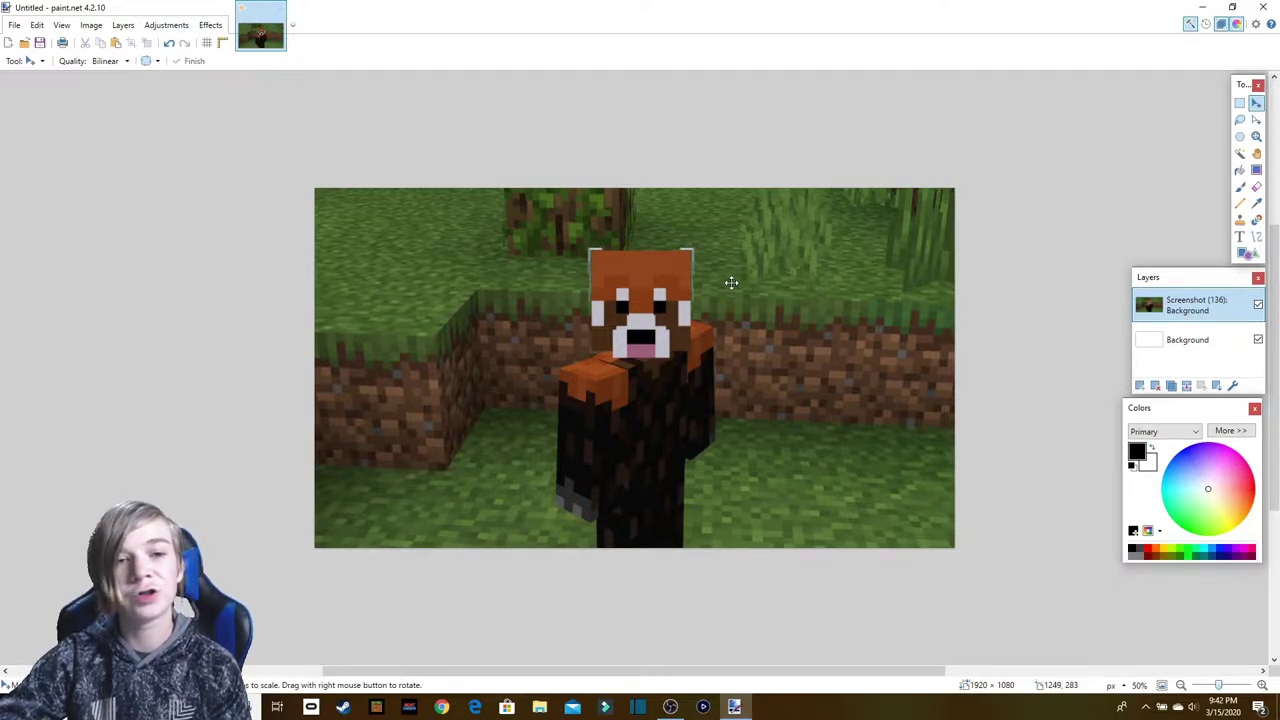
Step: Delete the white Background layer and add a new empty layer above the screenshot
left_click(1171, 341)
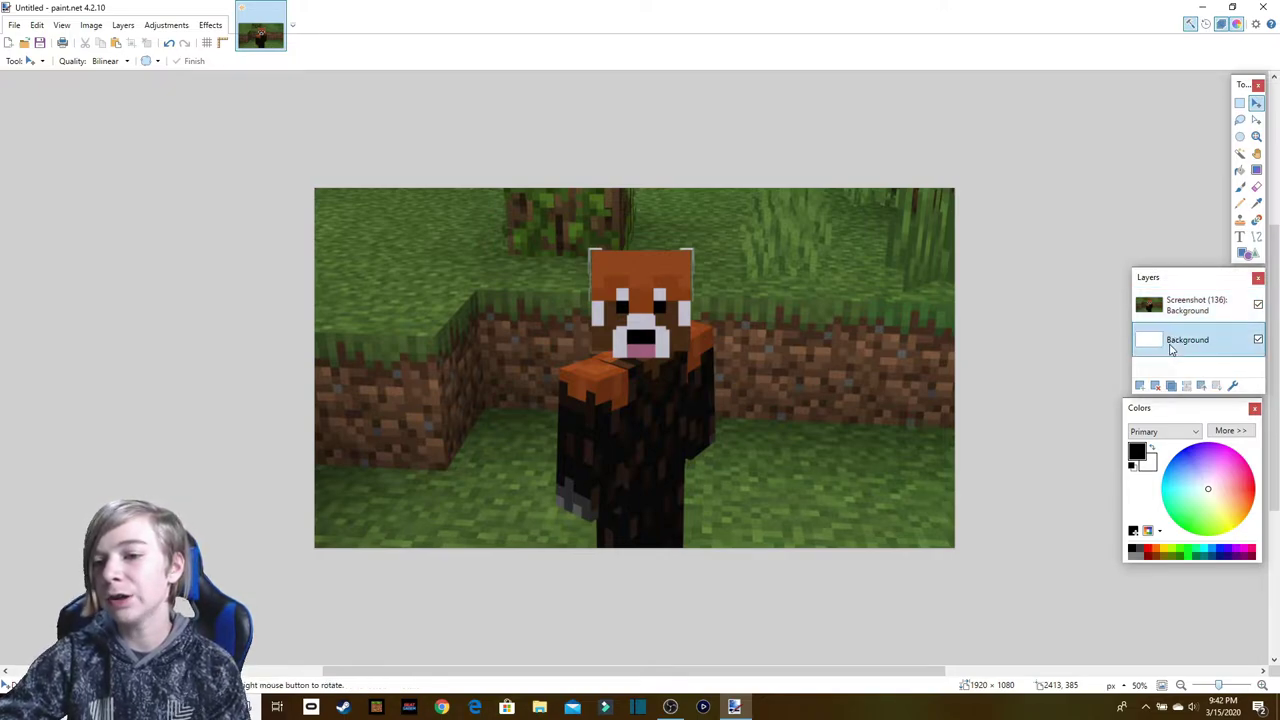
left_click(1156, 386)
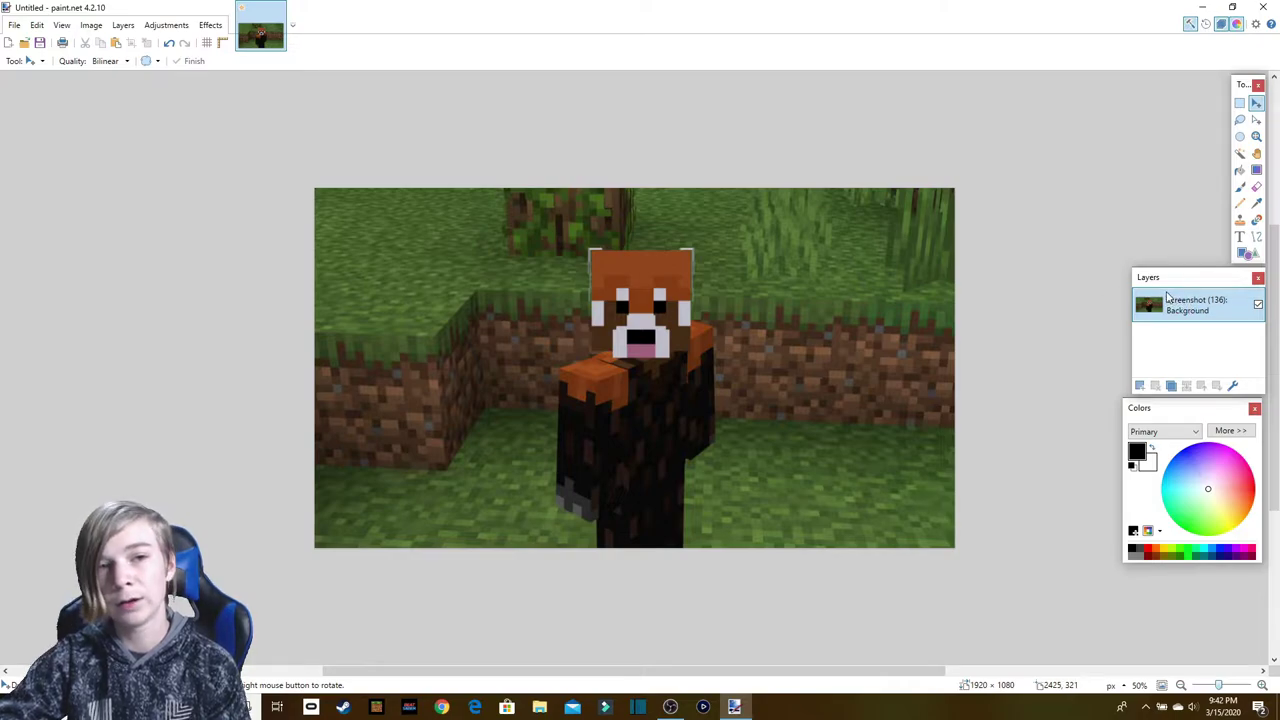
left_click(1140, 386)
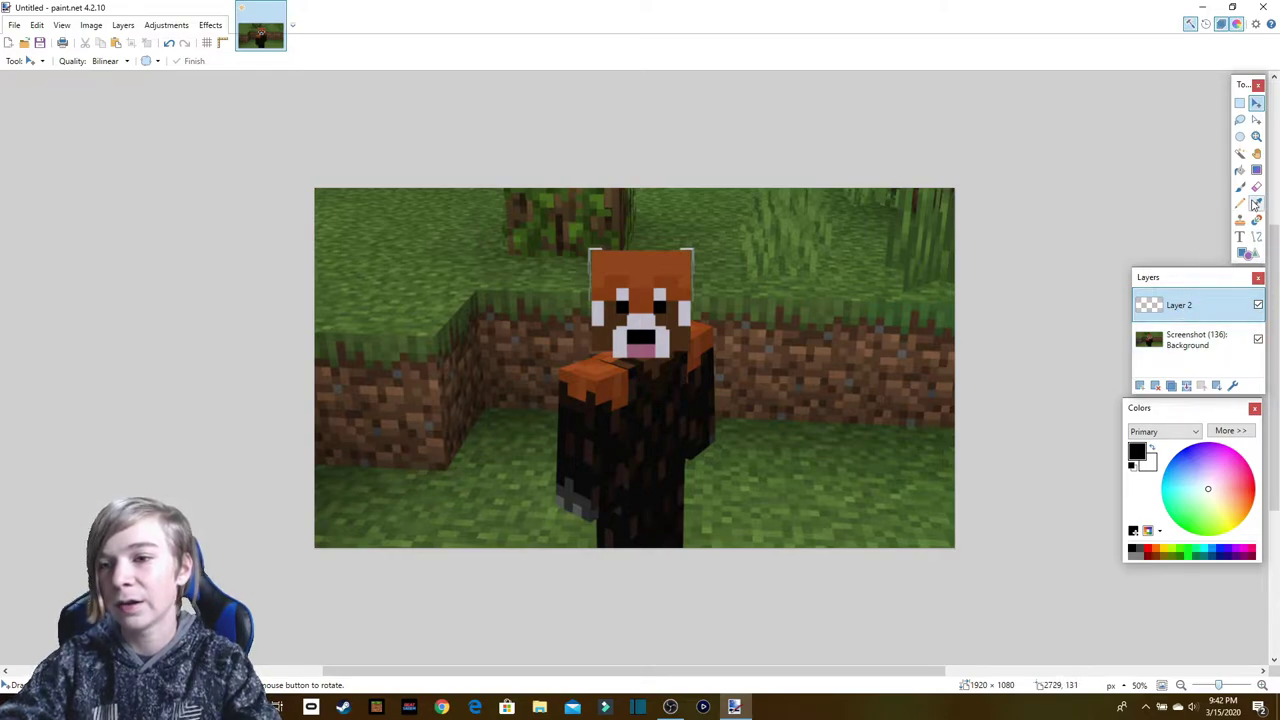
Step: Set up the Line/Curve tool with white as the primary color and a brush width of 20
left_click(1257, 237)
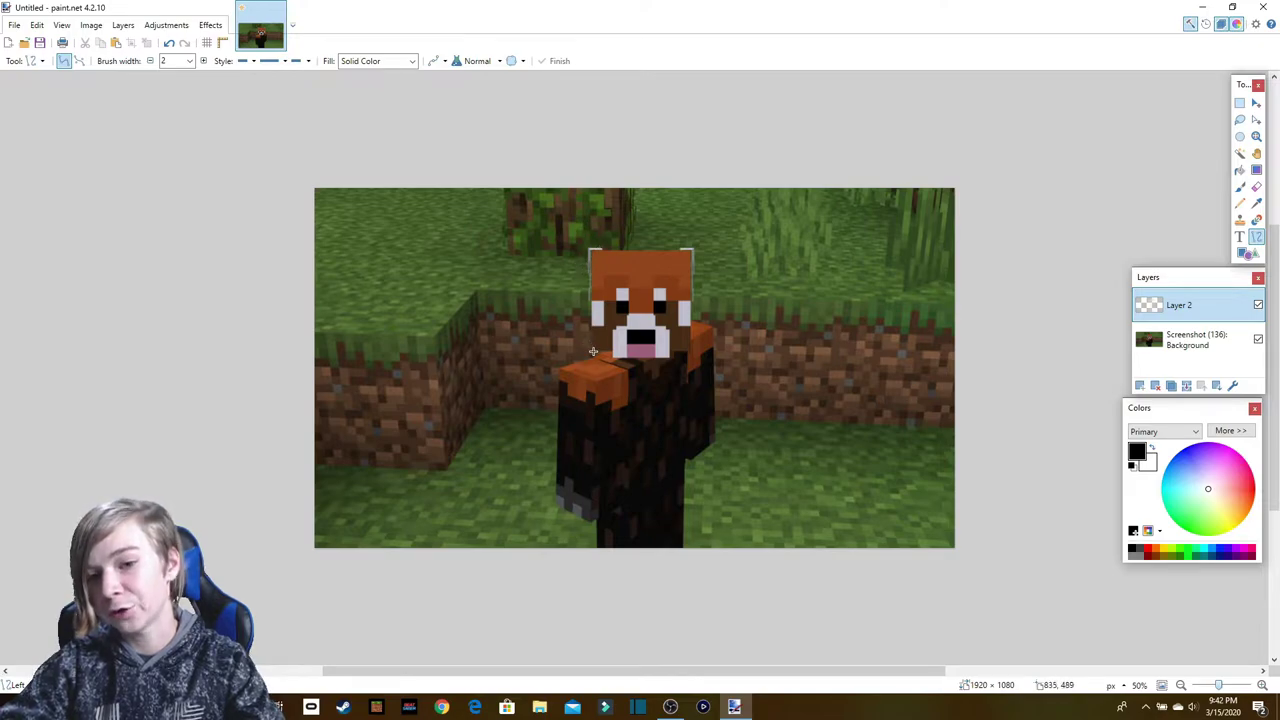
left_click(1151, 450)
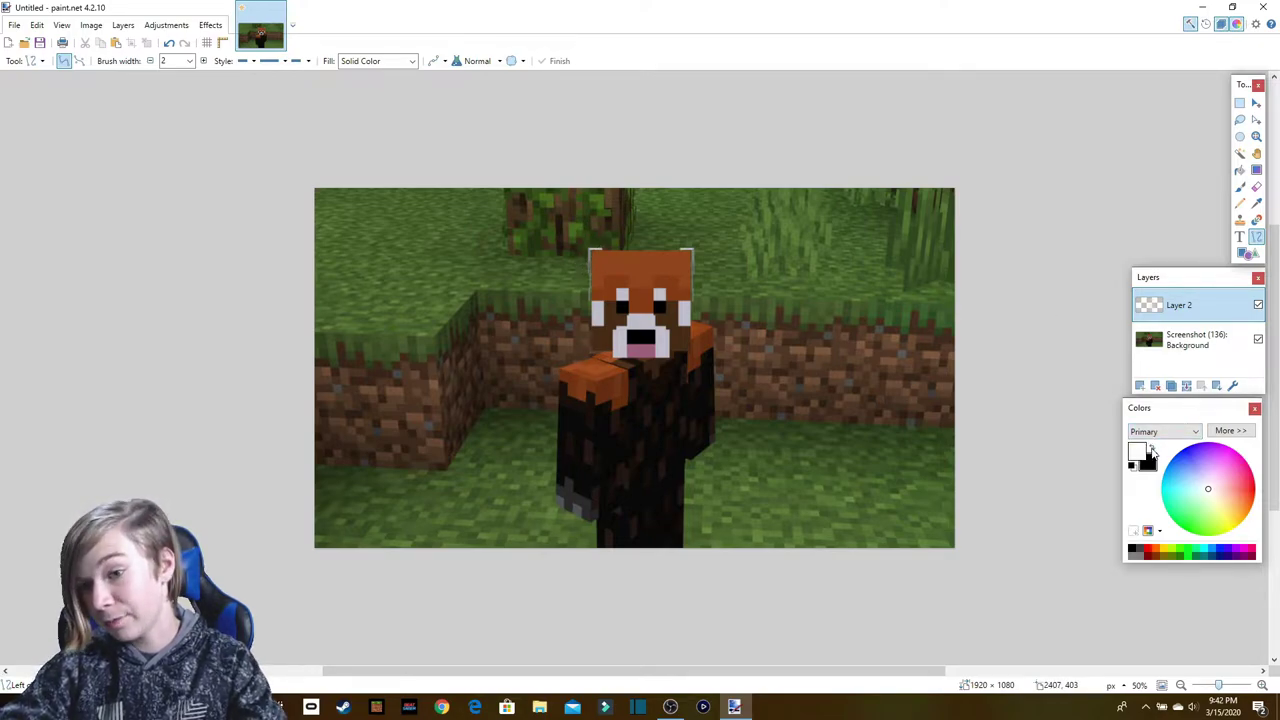
left_click(189, 61)
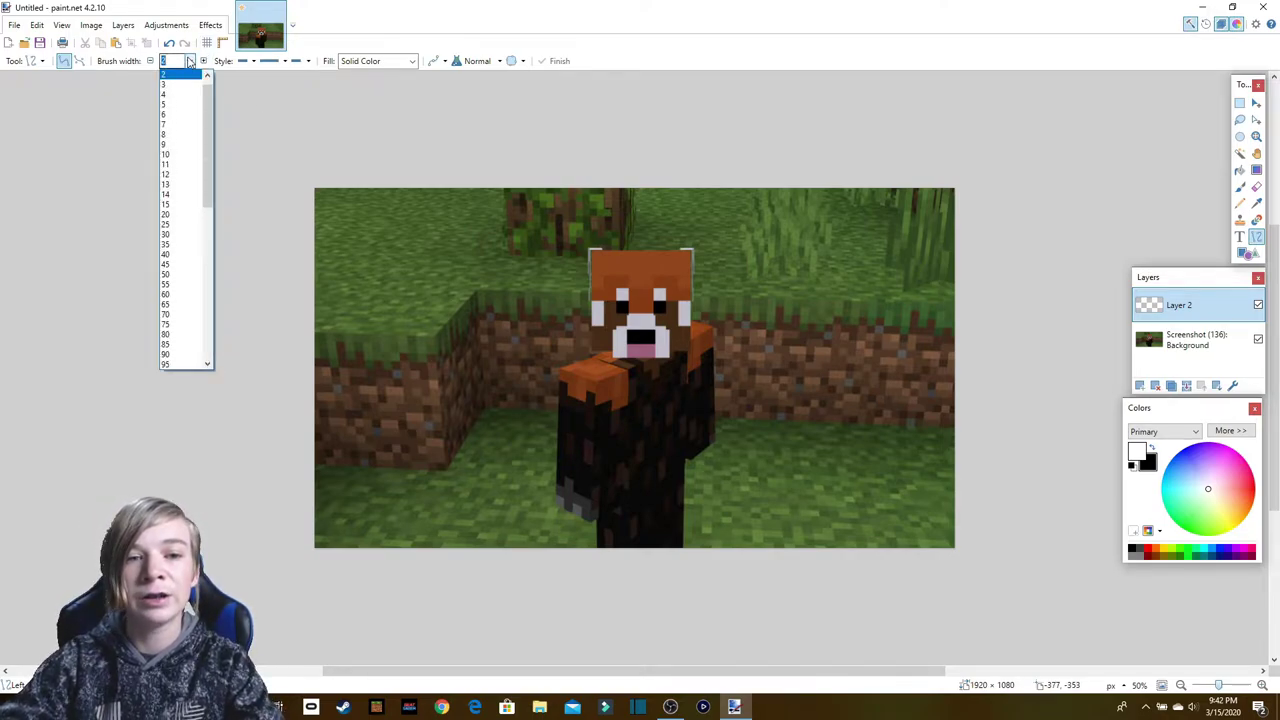
left_click(176, 216)
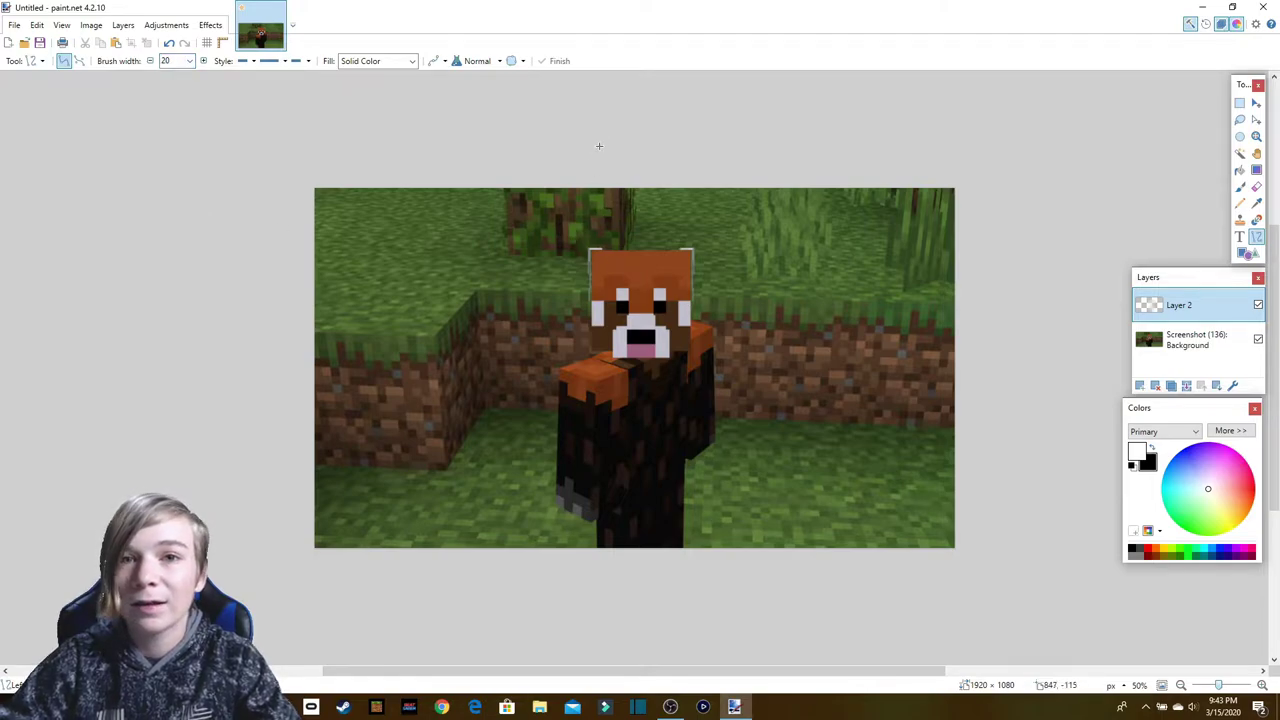
left_click(189, 61)
left_click(189, 61)
left_click(189, 61)
left_click(189, 61)
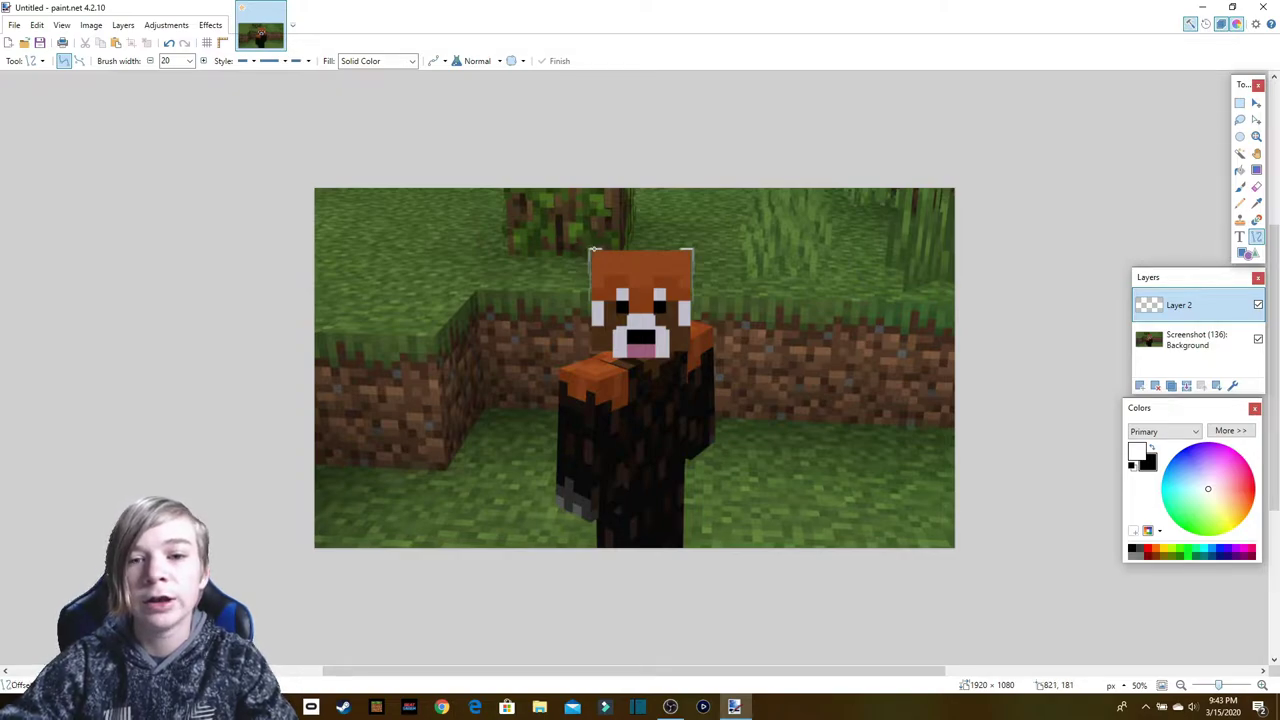
Step: Outline the character on Layer 2 with connected straight white lines around the head, shoulders, arms and body, ending at the canvas's lower edge
left_click_drag(588, 248, 691, 250)
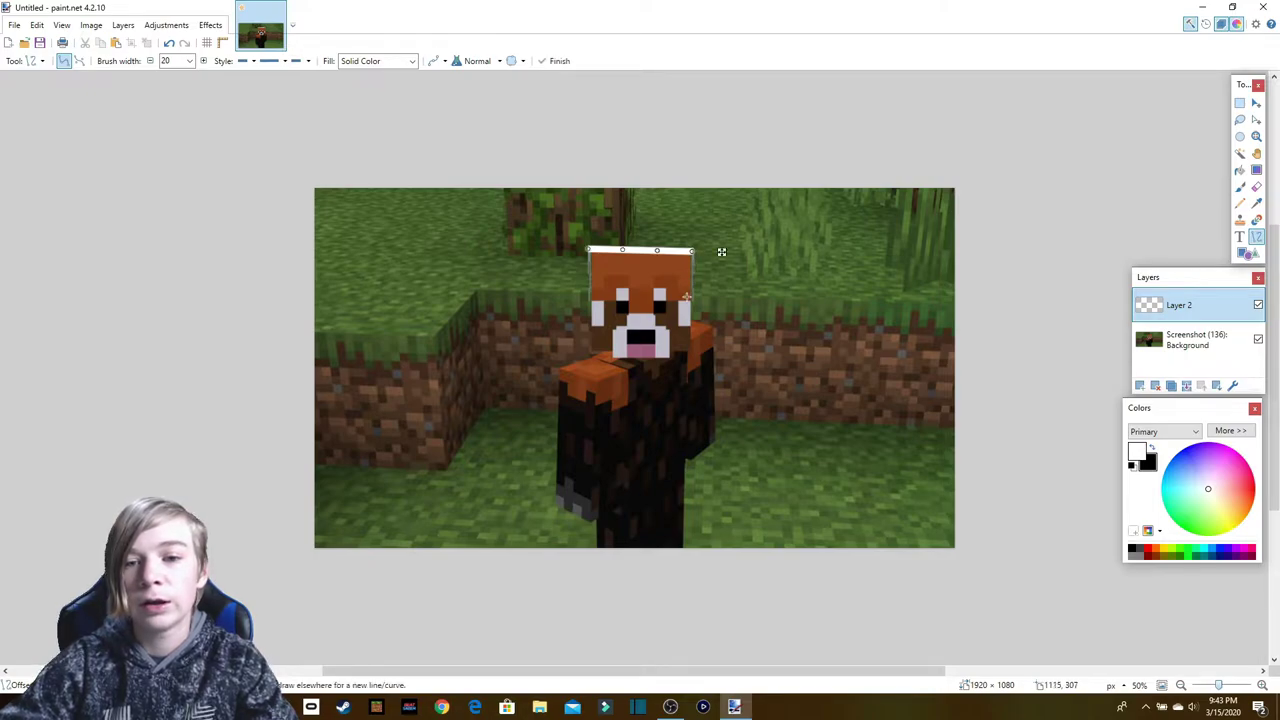
left_click_drag(691, 320, 692, 250)
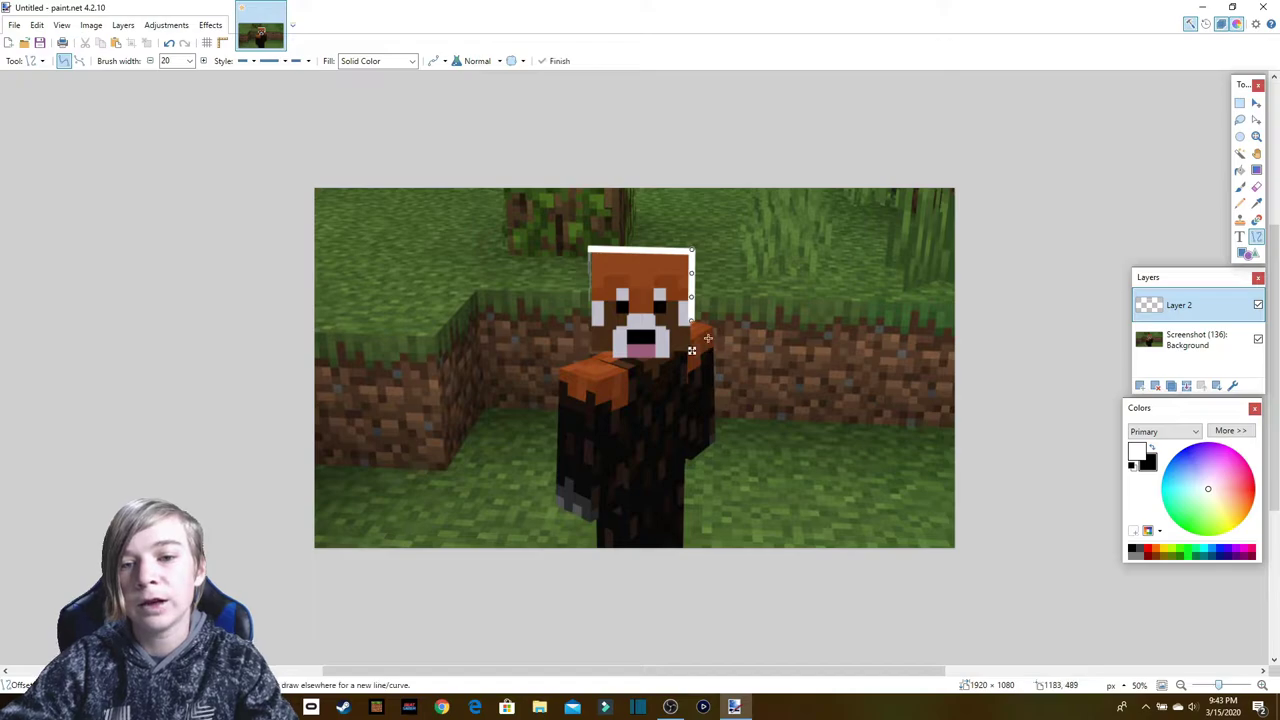
left_click_drag(708, 325, 693, 309)
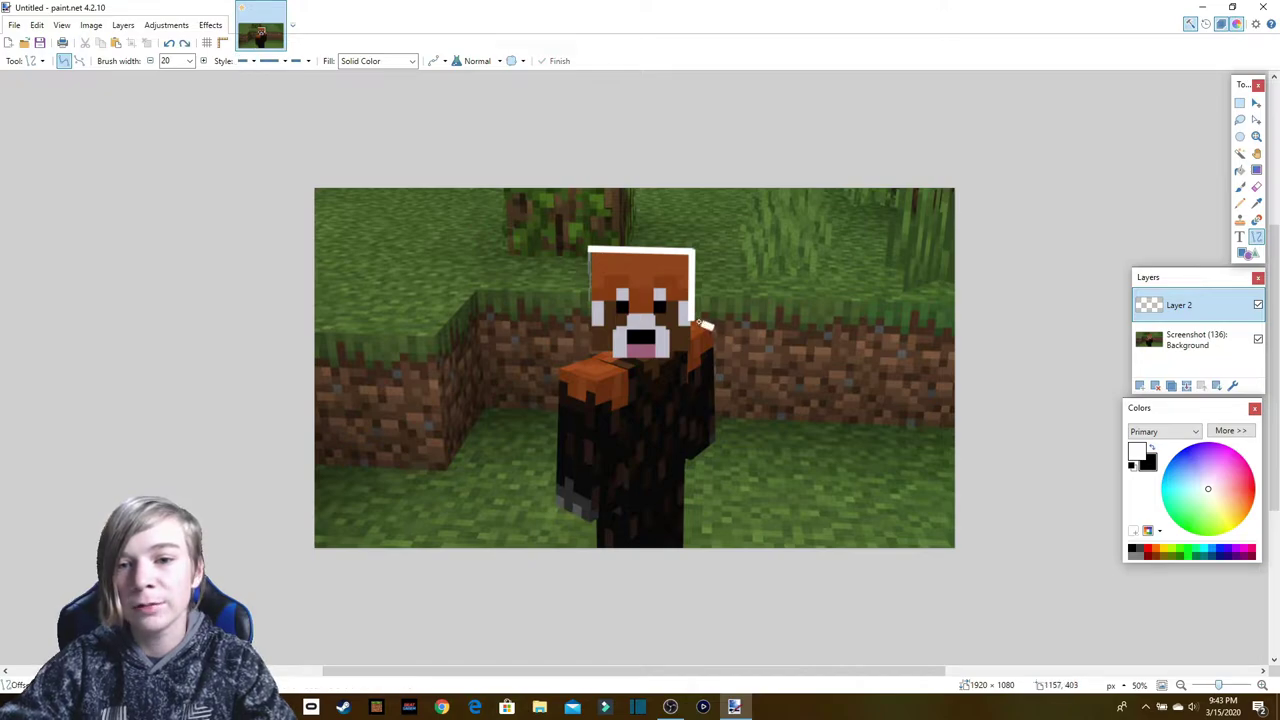
mouse_move(712, 328)
left_mouse_down()
mouse_move(715, 440)
mouse_move(680, 548)
left_mouse_up()
left_click_drag(555, 365, 550, 500)
left_click_drag(550, 500, 598, 515)
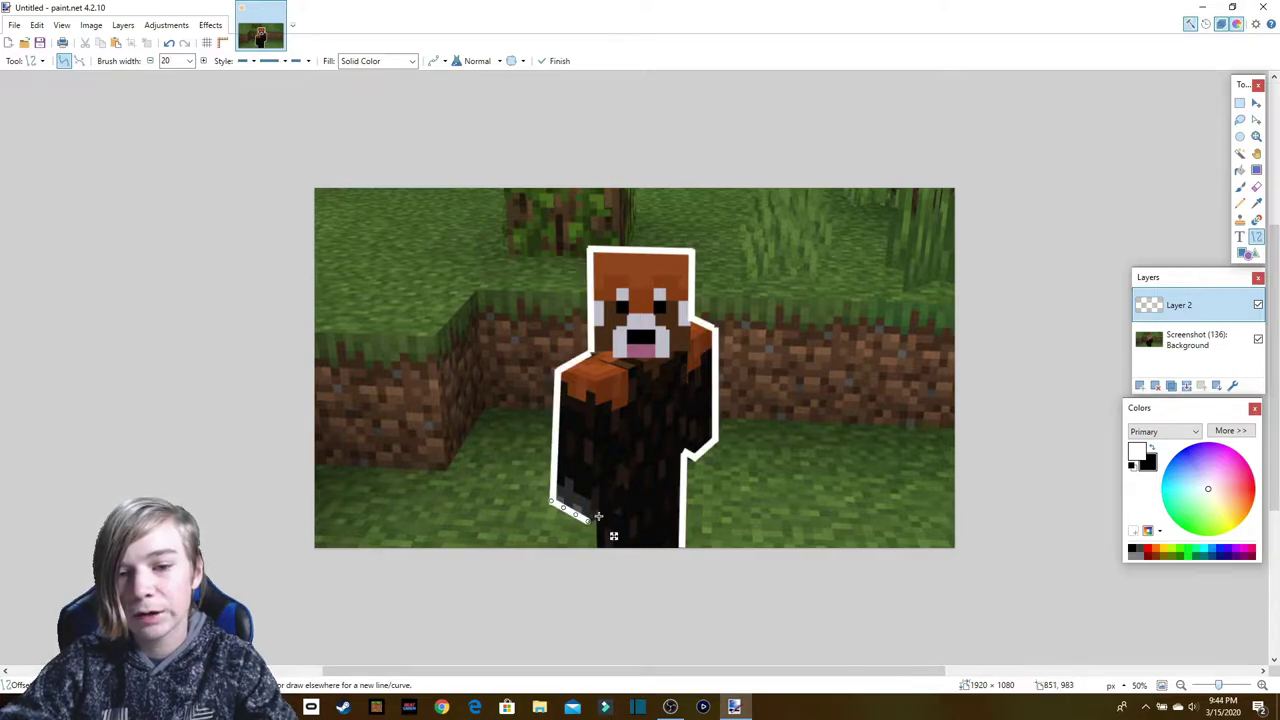
key("Return")
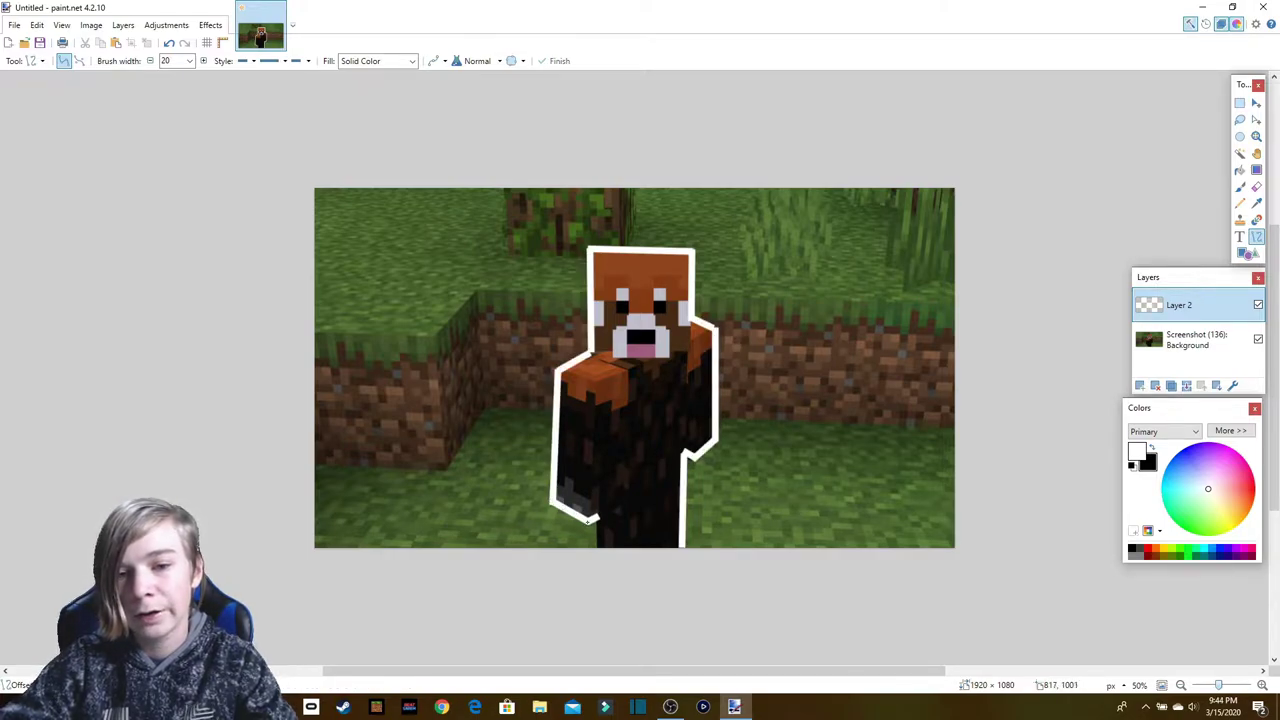
left_click_drag(597, 517, 566, 521)
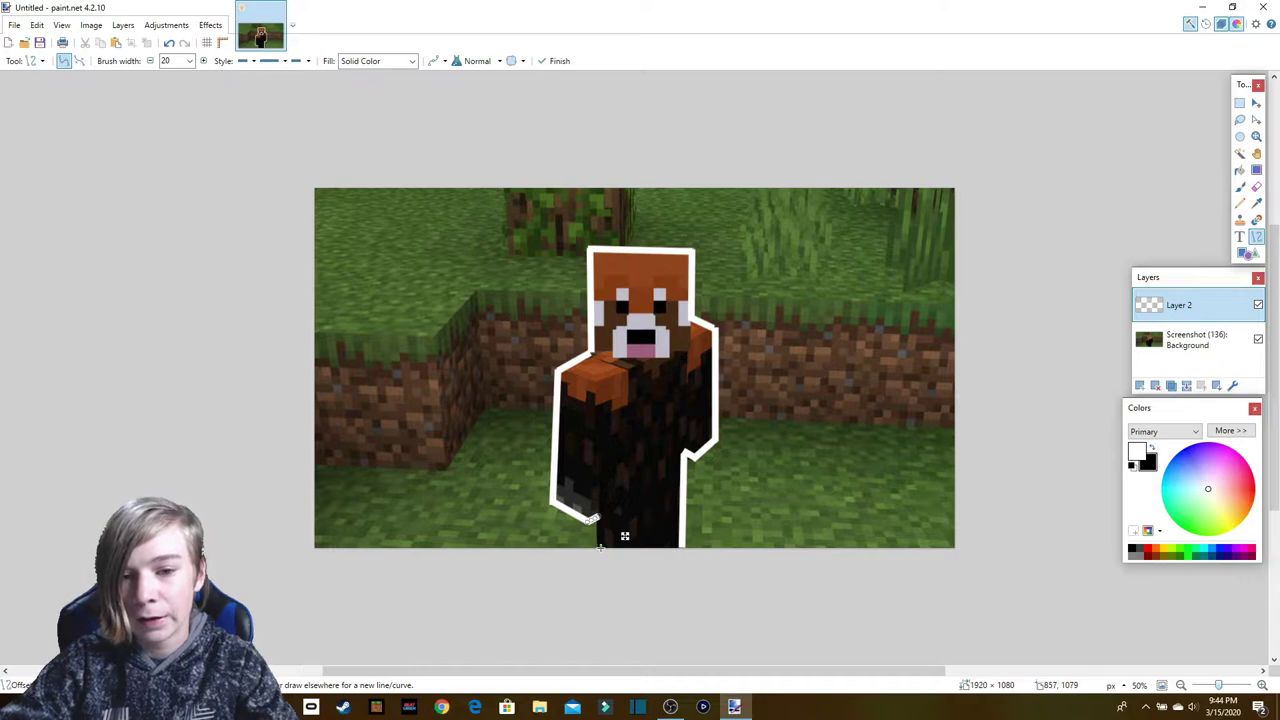
key("Return")
left_click_drag(596, 518, 596, 546)
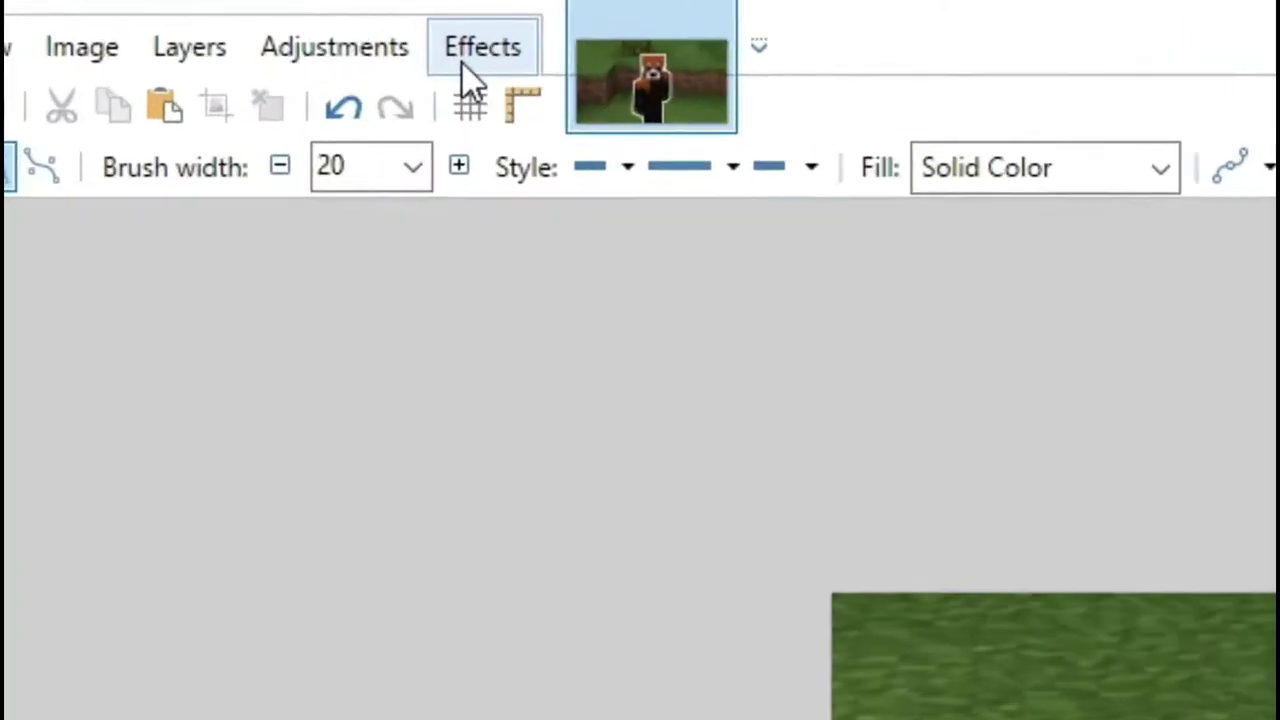
Step: Apply the Glow photo effect to the white outline layer with a radius of 20
left_click(208, 28)
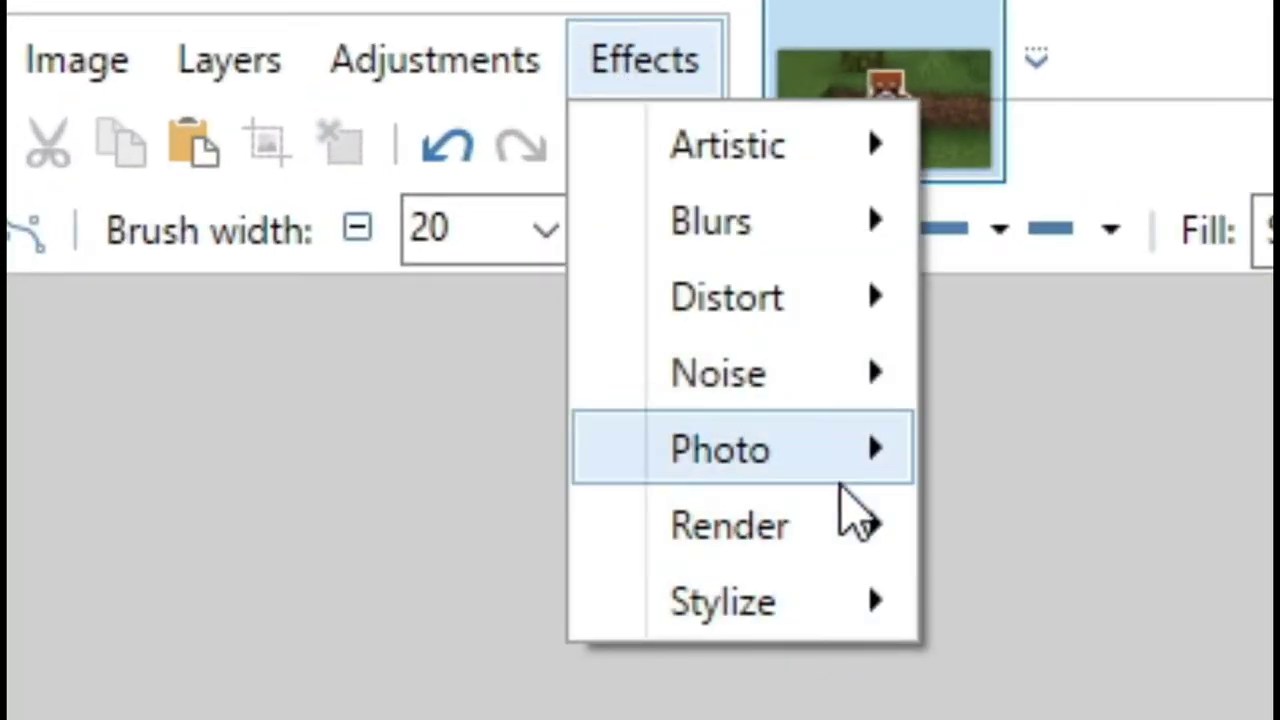
mouse_move(848, 478)
left_click(1045, 468)
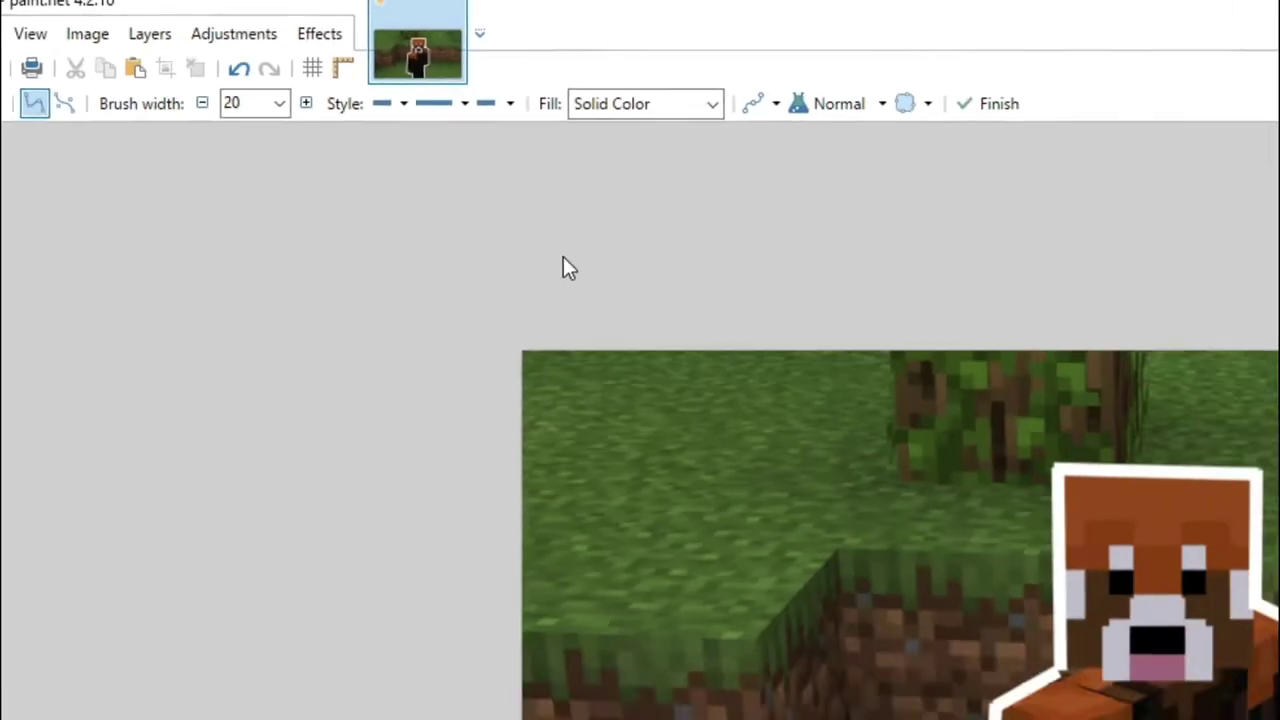
left_click_drag(596, 285, 363, 317)
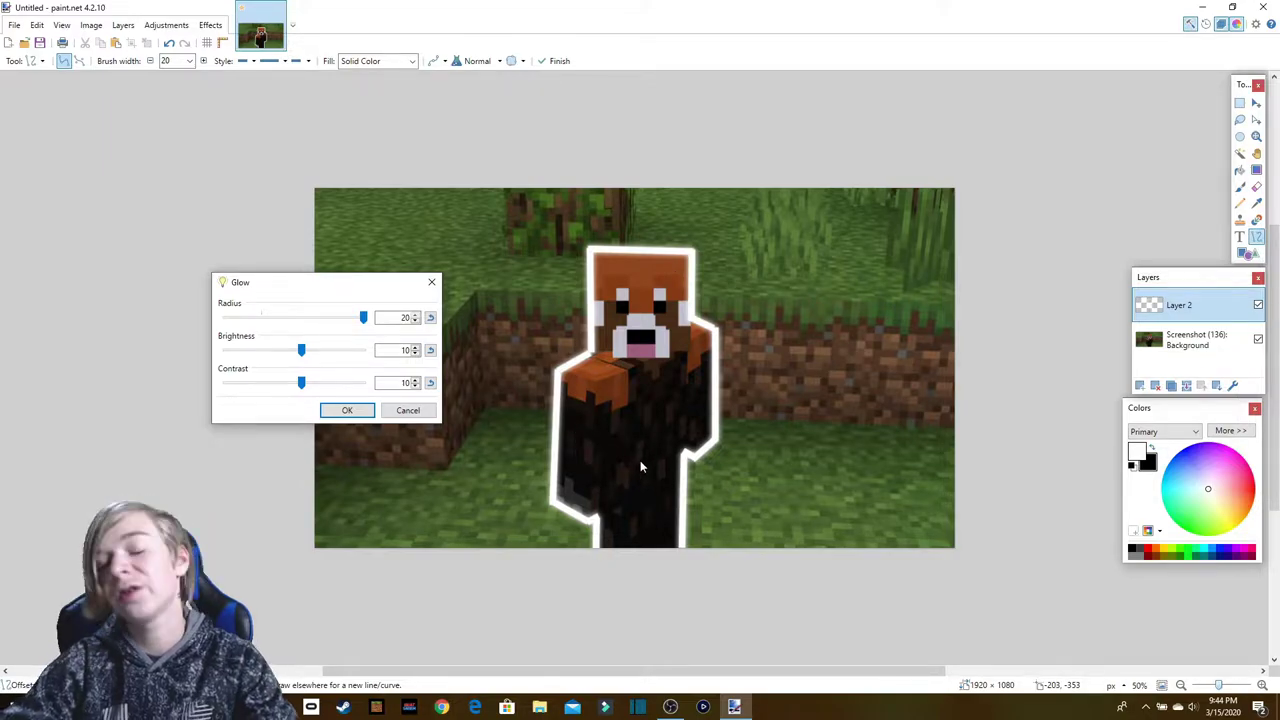
left_click(358, 410)
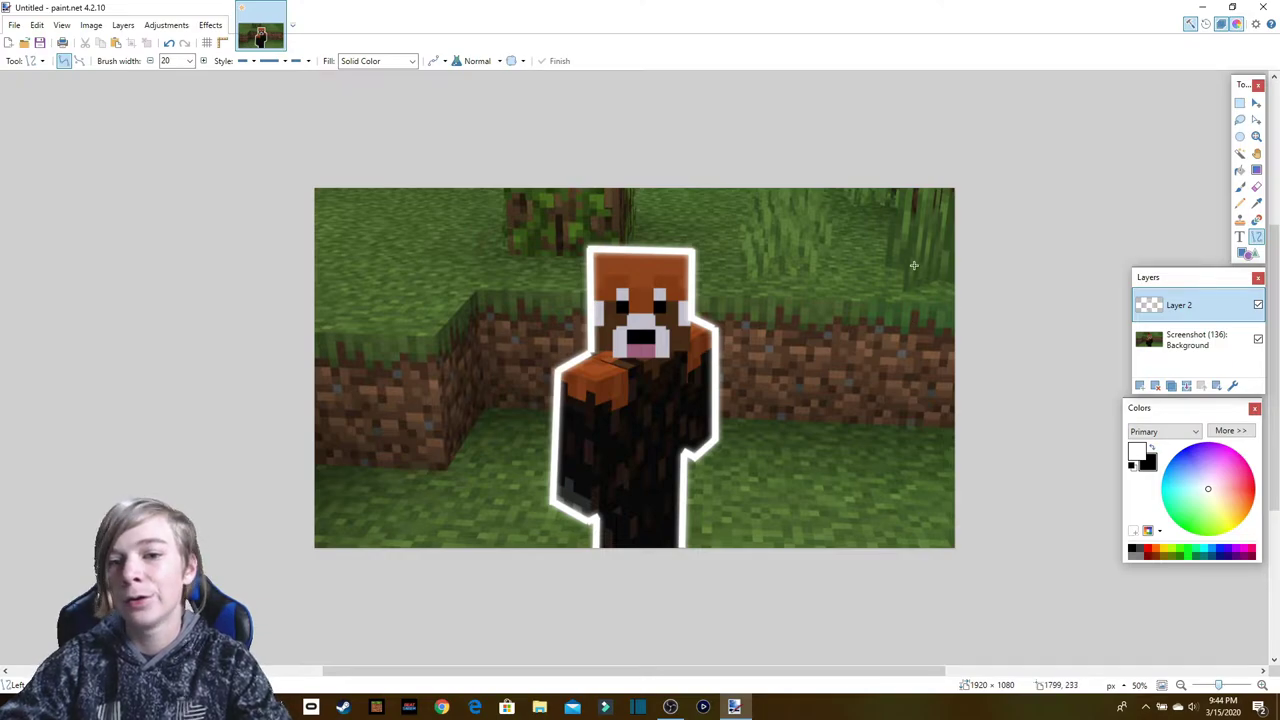
Step: Duplicate the screenshot layer and make the upper copy, directly beneath Layer 2, the active layer
left_click(1200, 348)
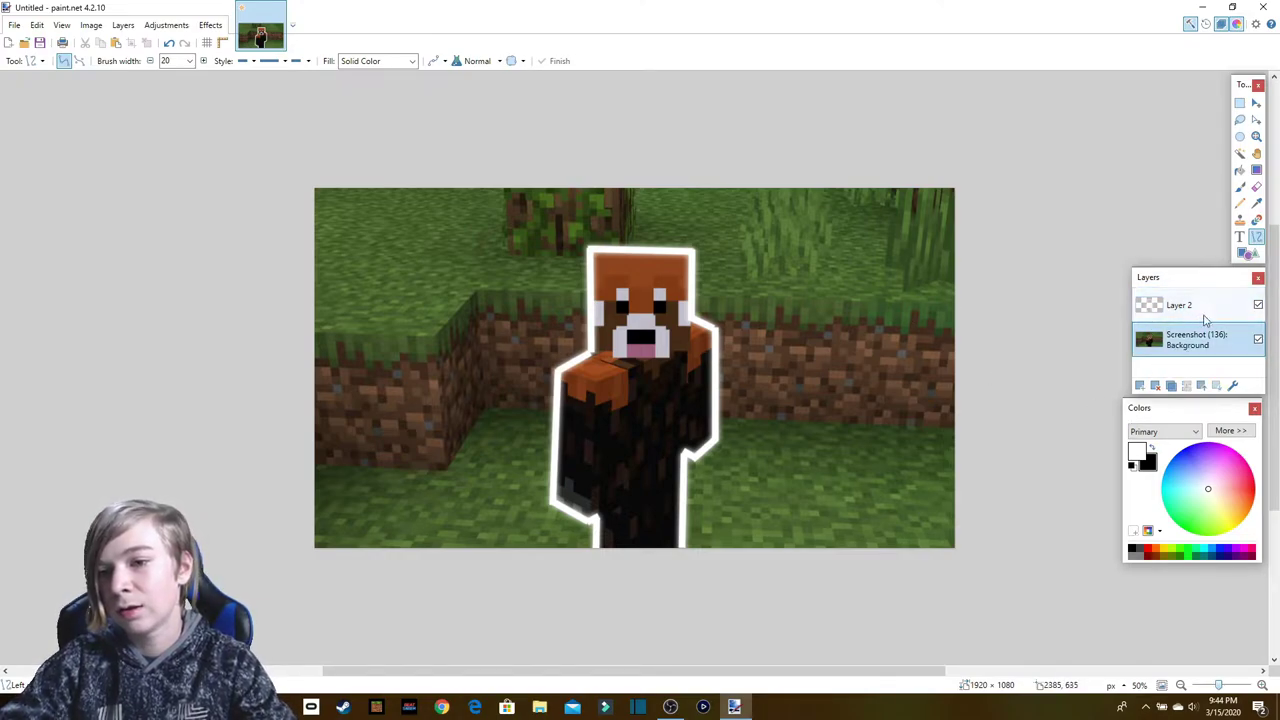
left_click(1171, 385)
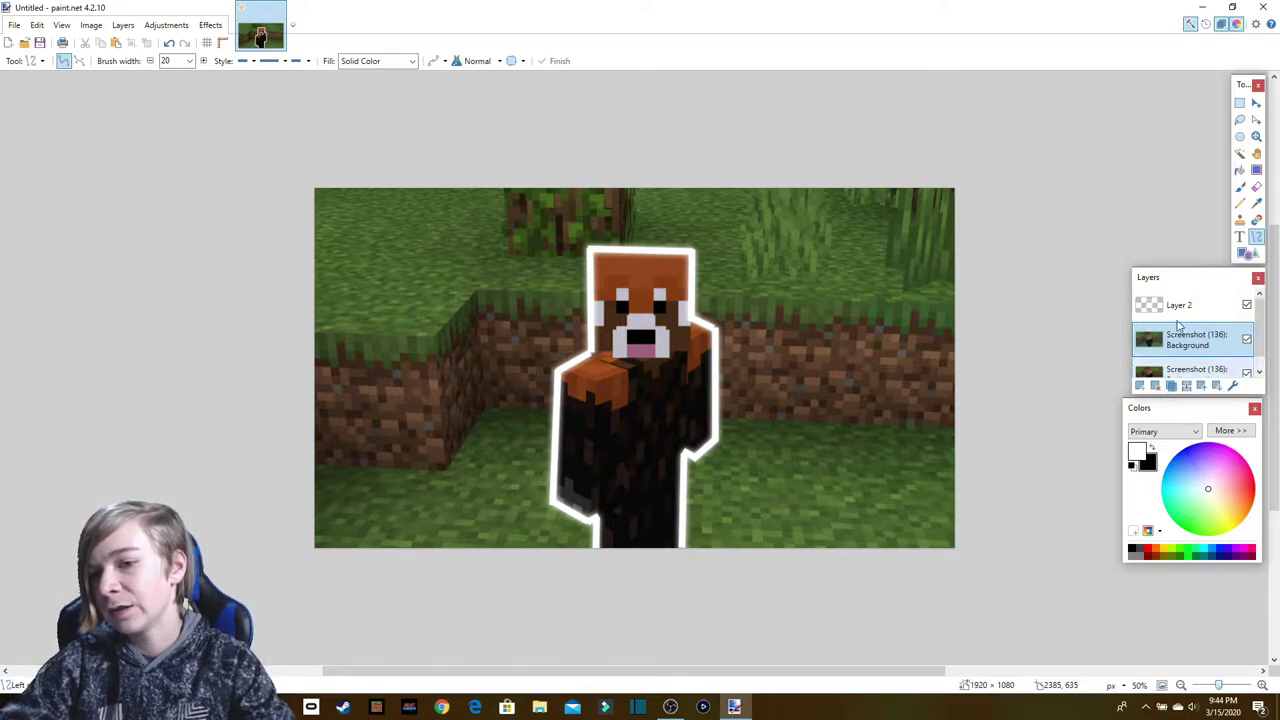
scroll(1180, 325, "down", 1)
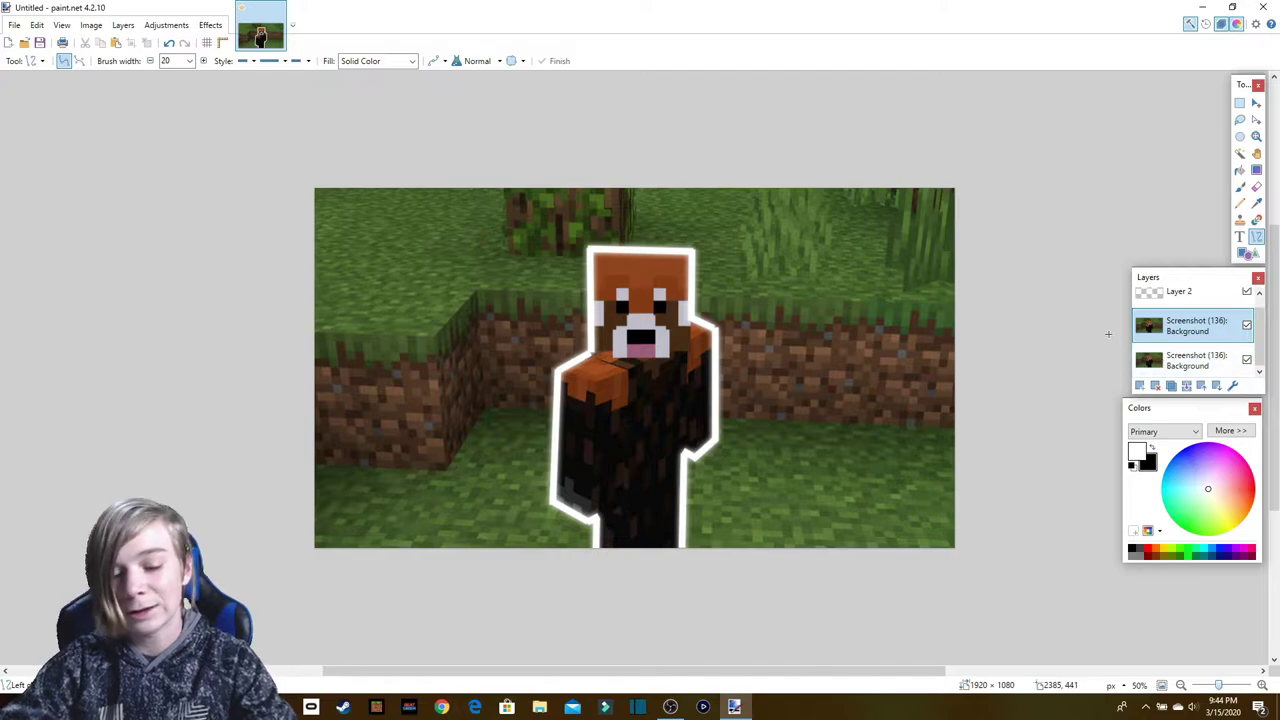
left_click(1165, 370)
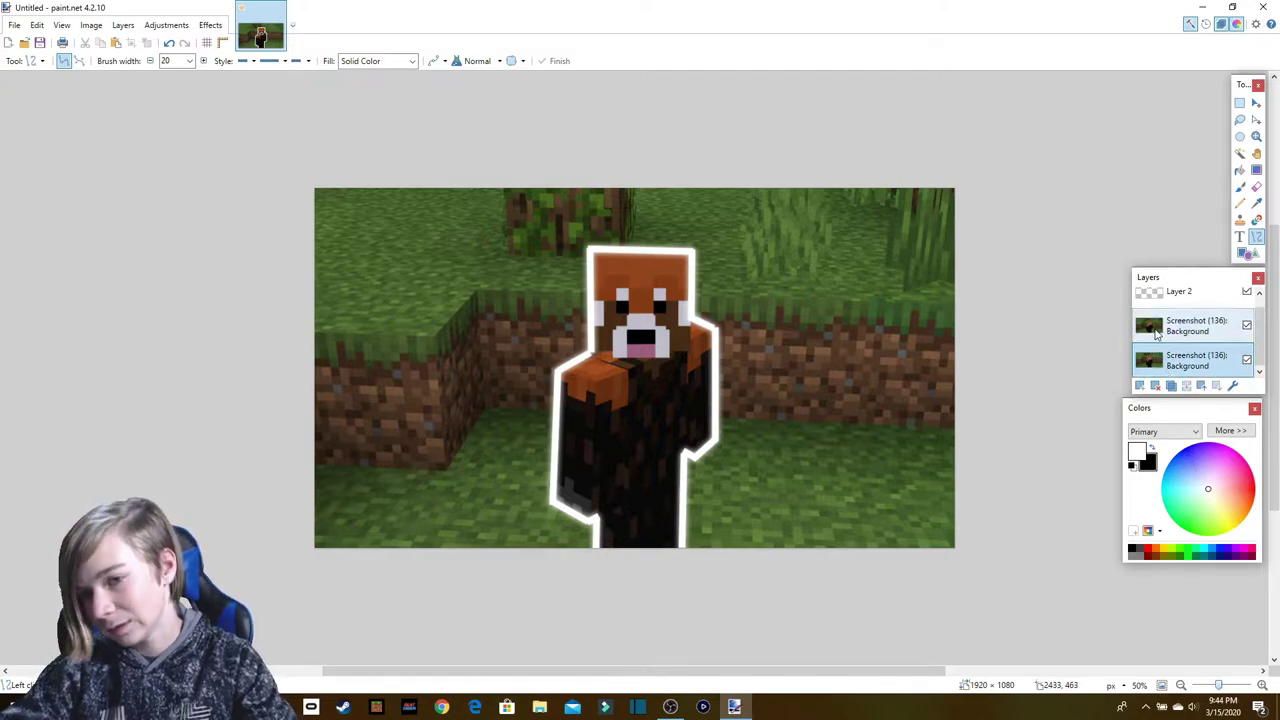
left_click(1166, 340)
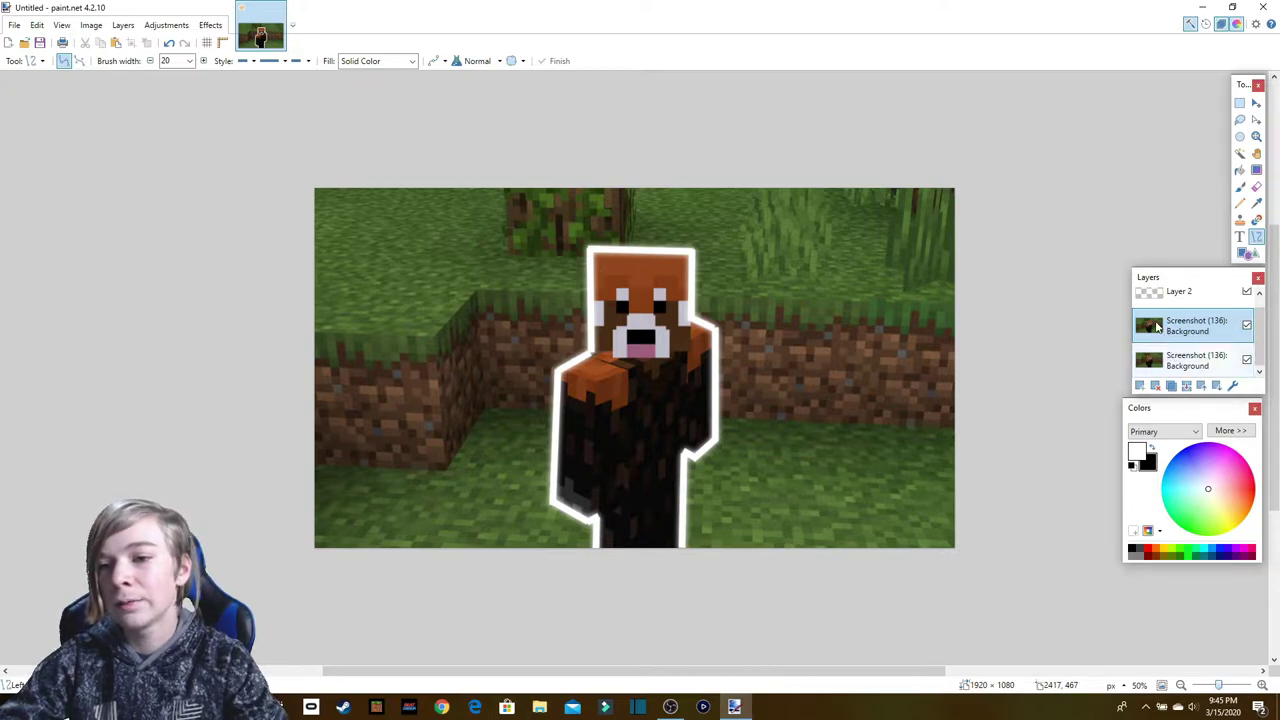
Step: Apply the Unfocus blur to the upper screenshot copy, trying radii of 110, 79 and 200 before accepting a weaker blur
left_click(210, 27)
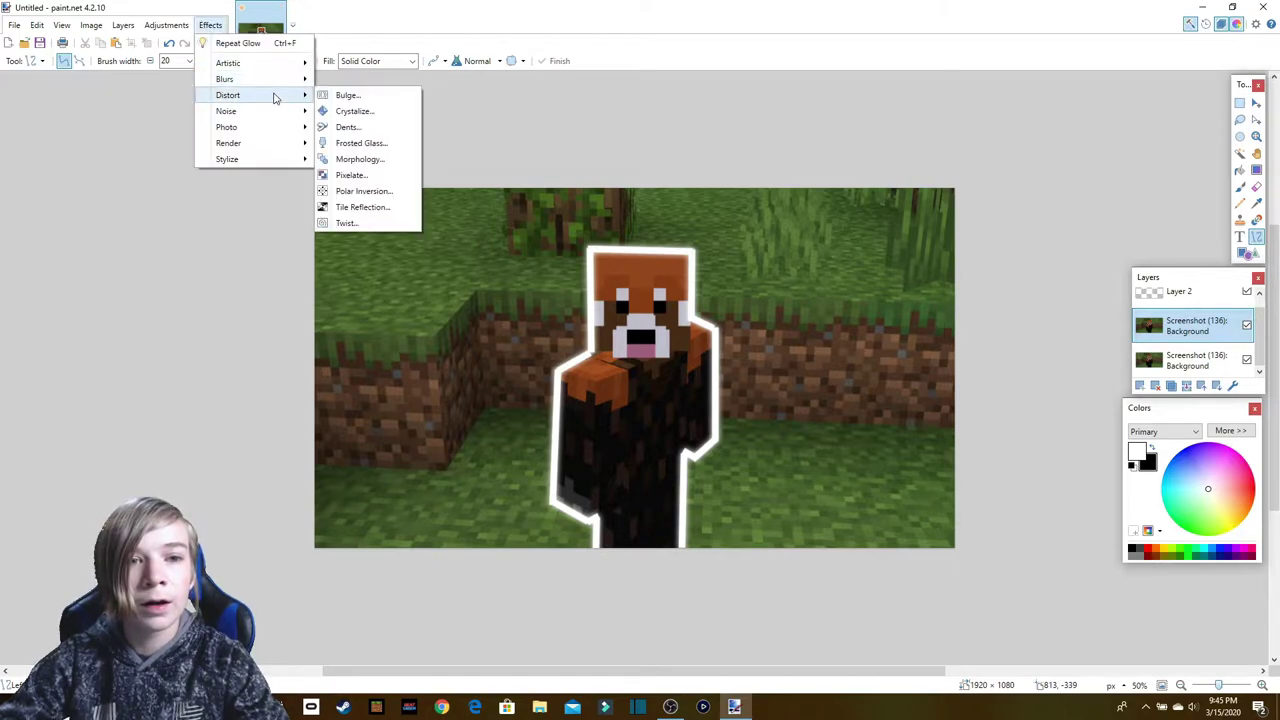
mouse_move(302, 80)
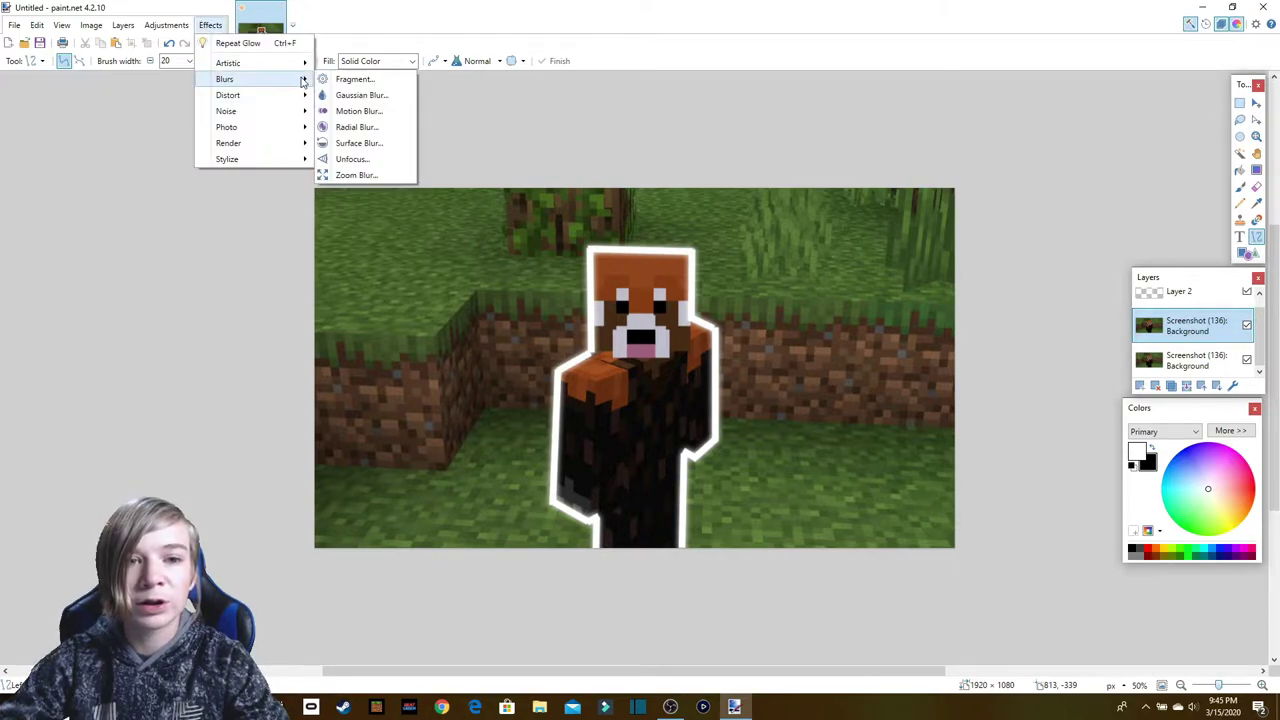
left_click(369, 160)
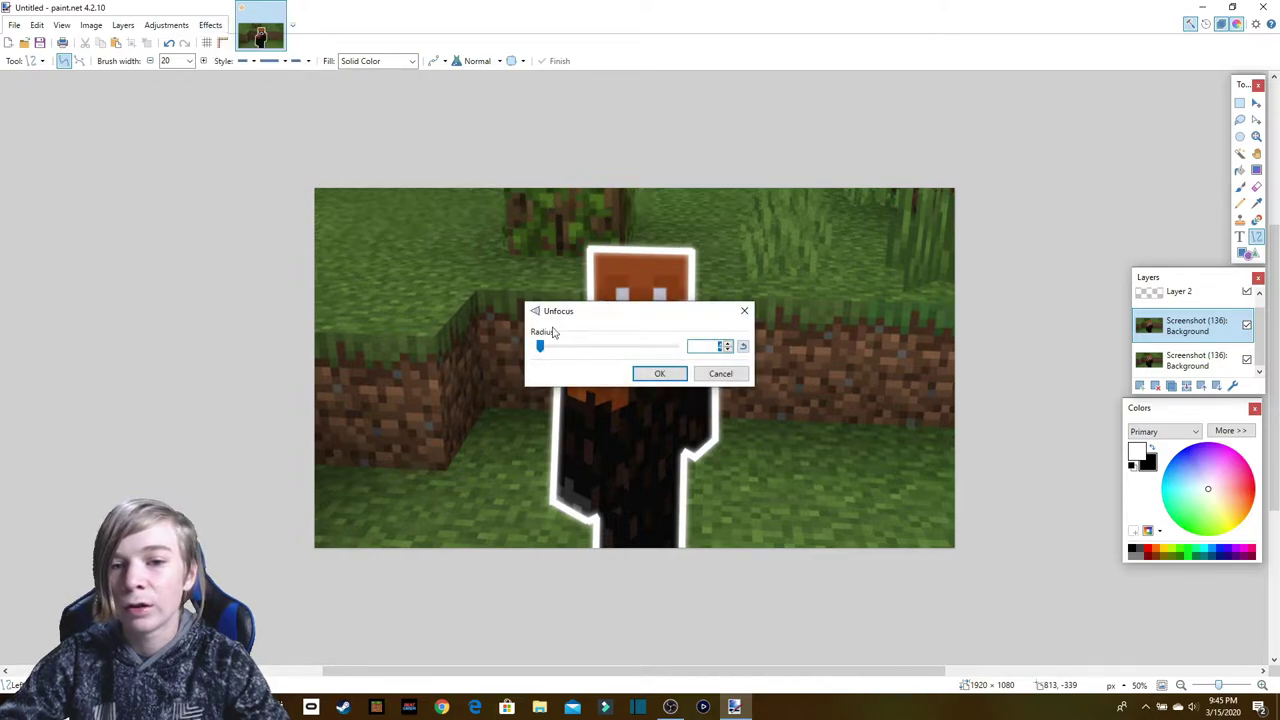
left_click_drag(543, 345, 682, 438)
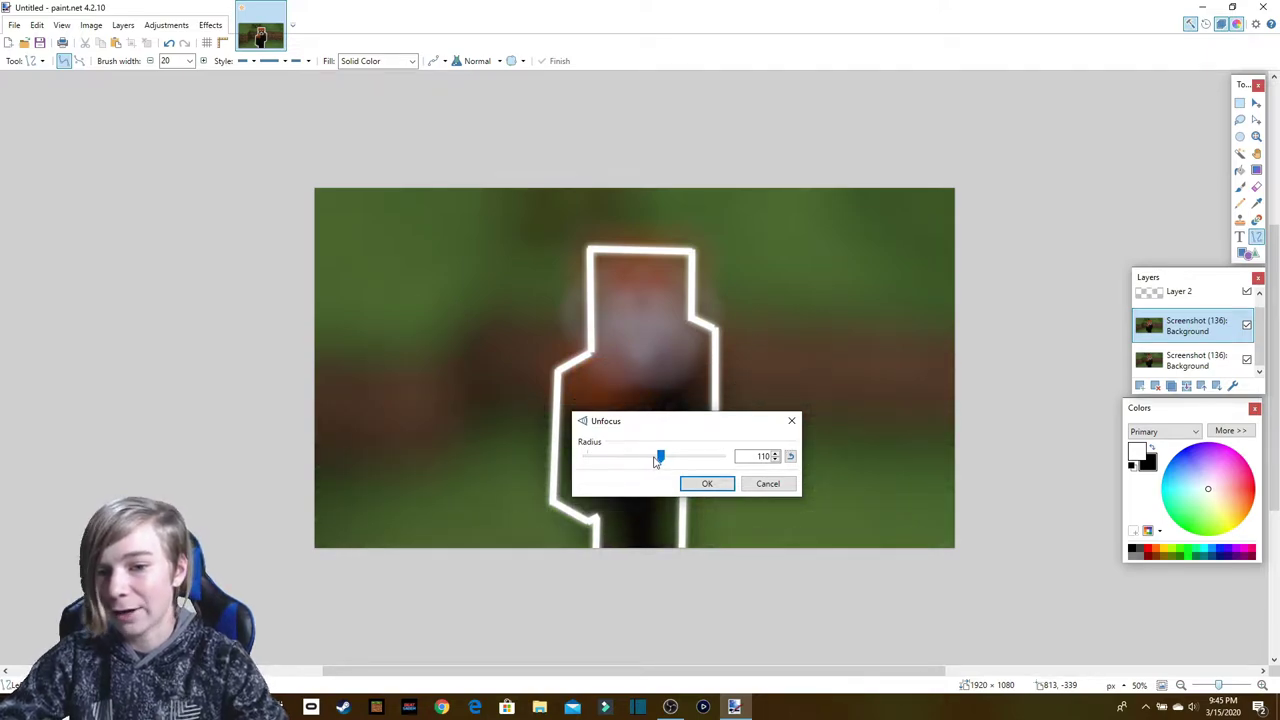
left_click_drag(669, 418, 855, 468)
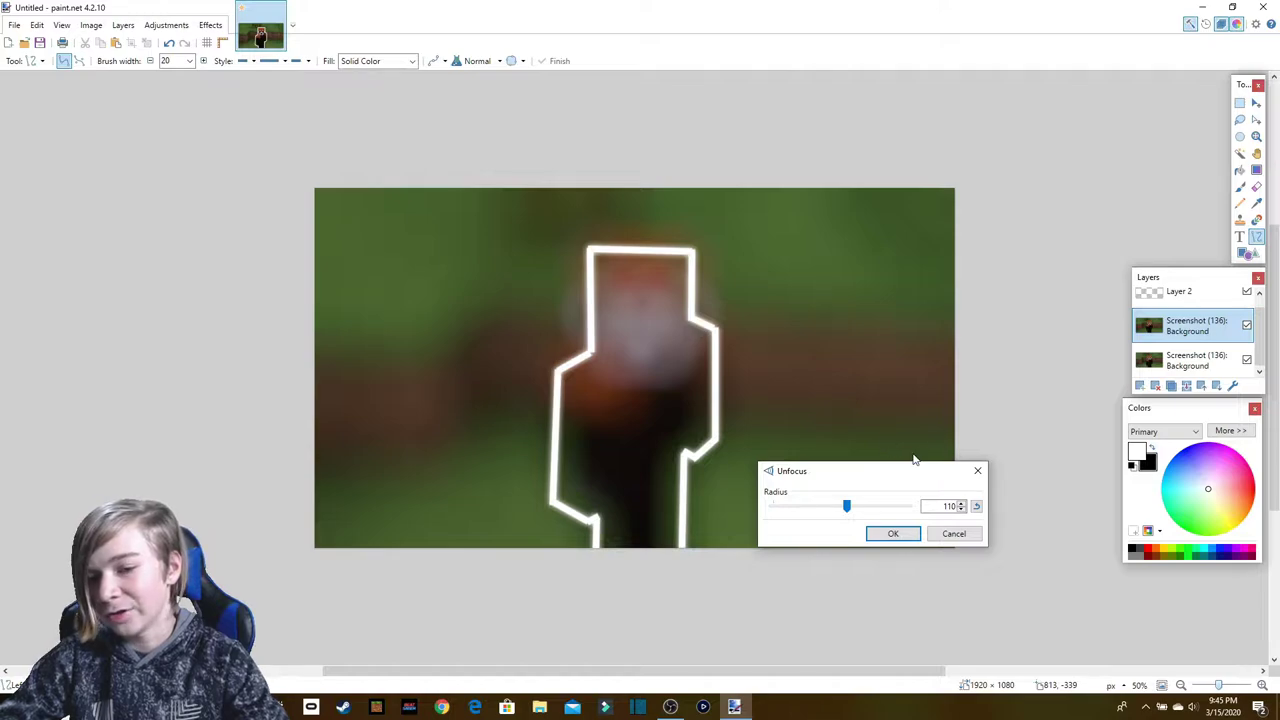
left_click_drag(843, 481, 825, 437)
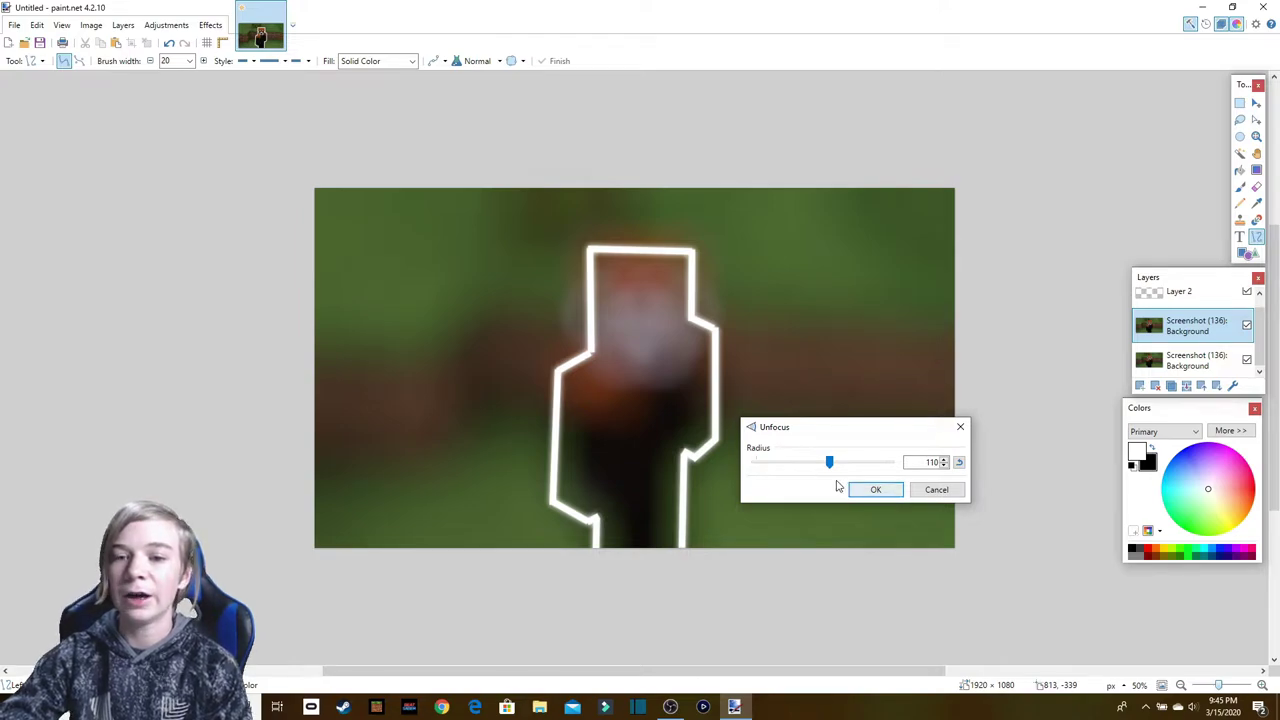
left_click_drag(829, 463, 809, 466)
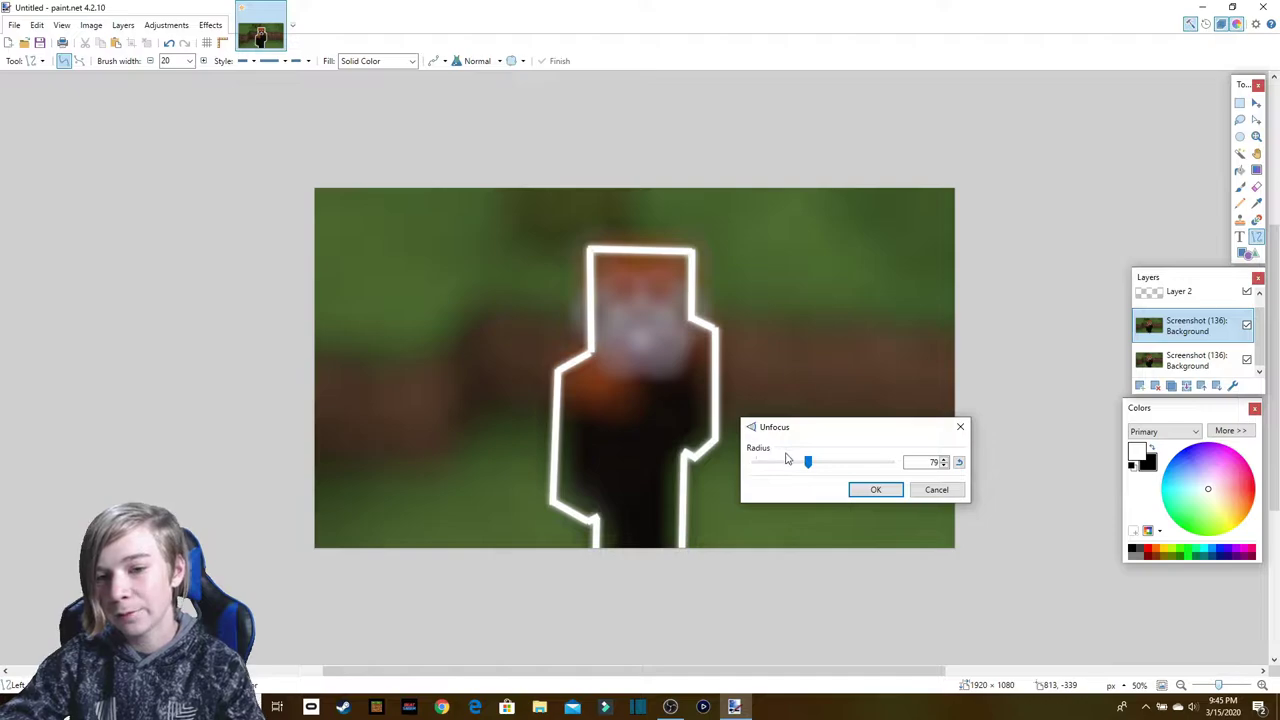
left_click_drag(808, 461, 895, 462)
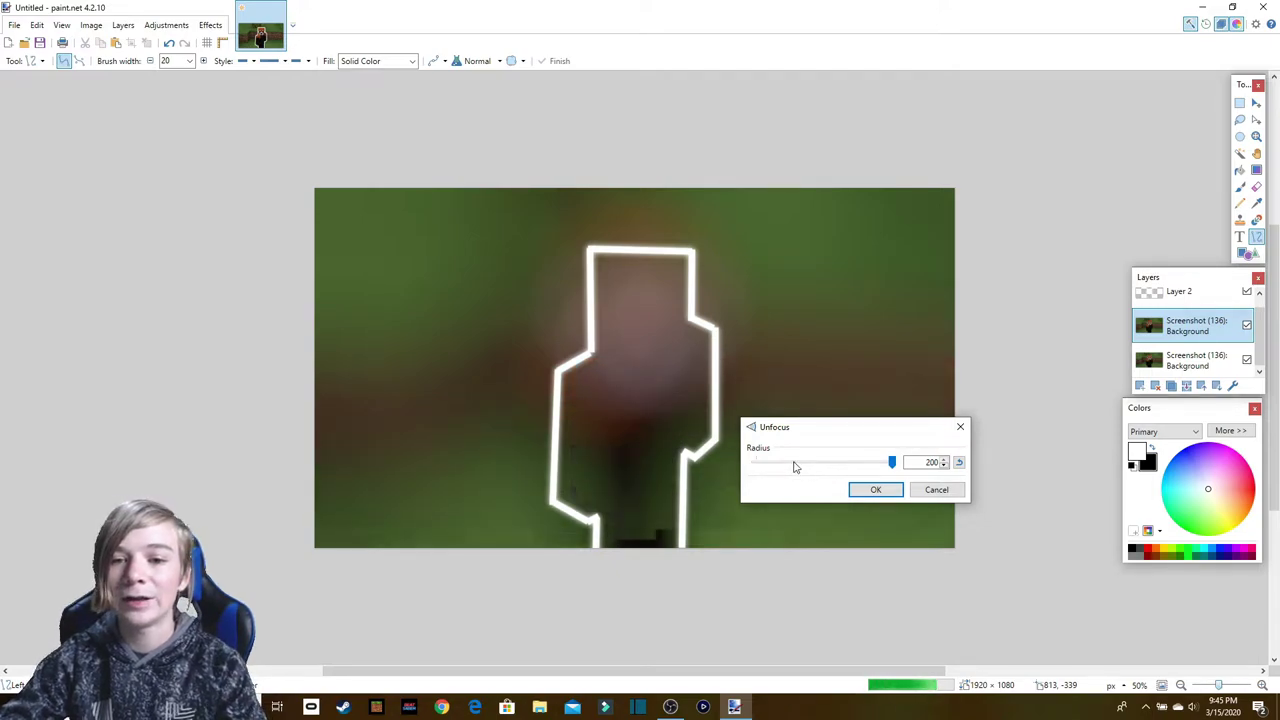
left_click(880, 490)
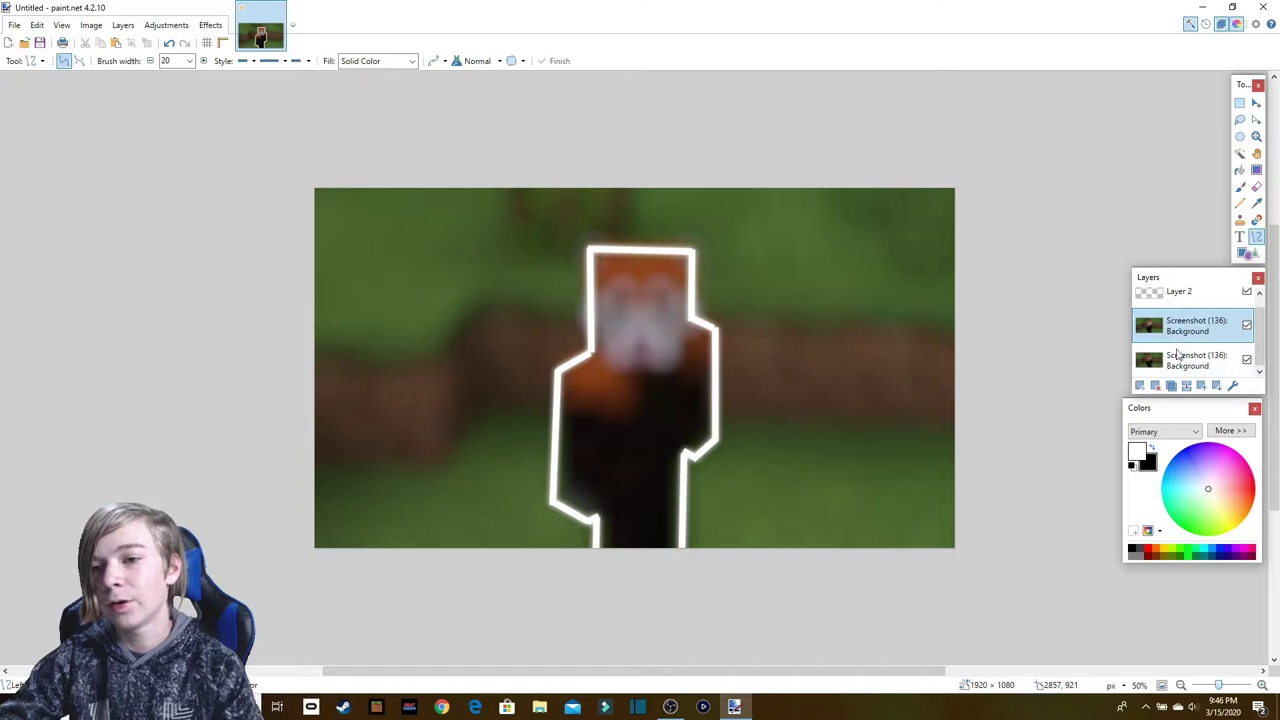
Step: Move the sharp screenshot layer above the blurred copy and restore the blurred copy on top
left_click_drag(1168, 367, 1162, 320)
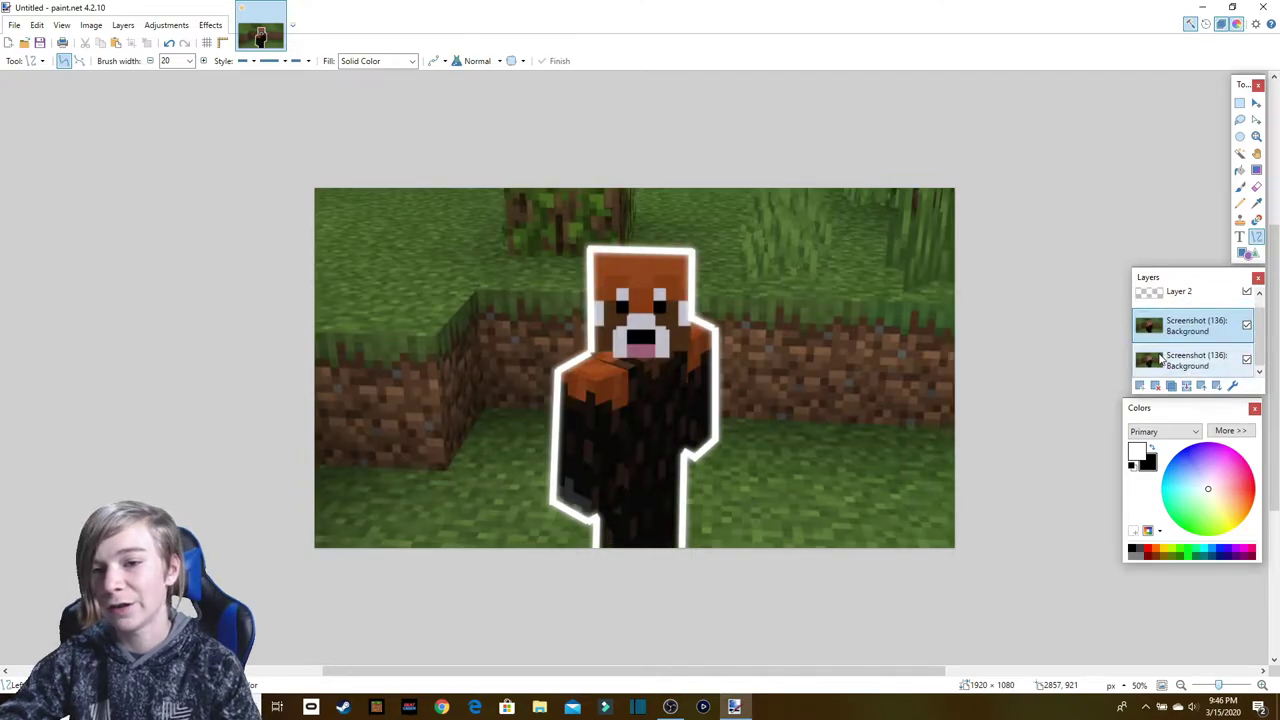
left_click_drag(1181, 363, 1170, 328)
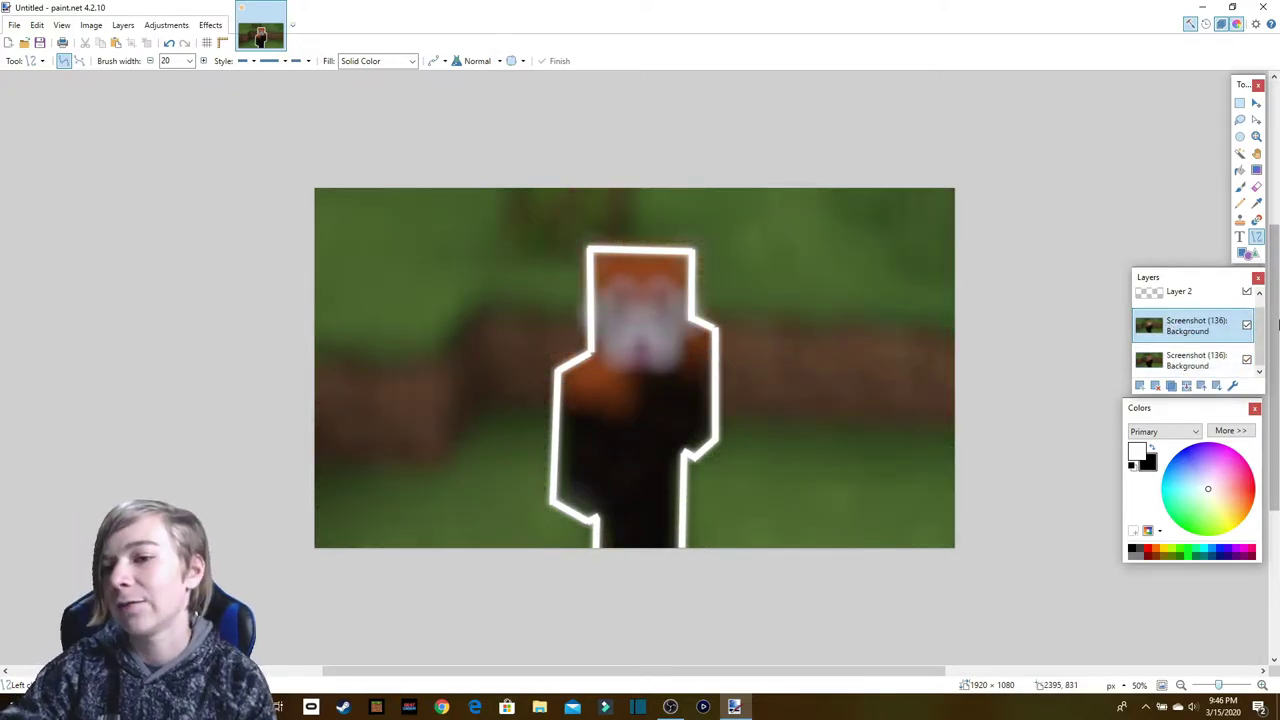
Step: Erase the blurred layer inside the white outline with a 100-wide Eraser, revealing the sharp character from the layer below
left_click(1256, 186)
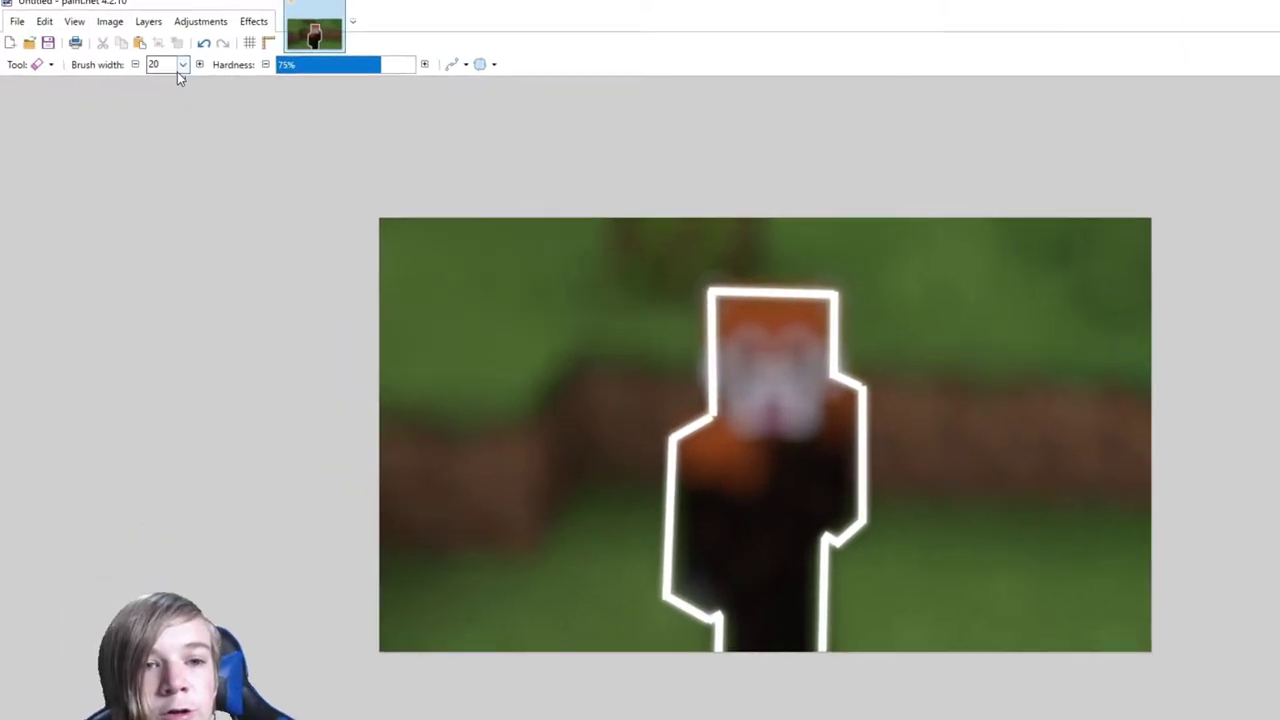
left_click(151, 61)
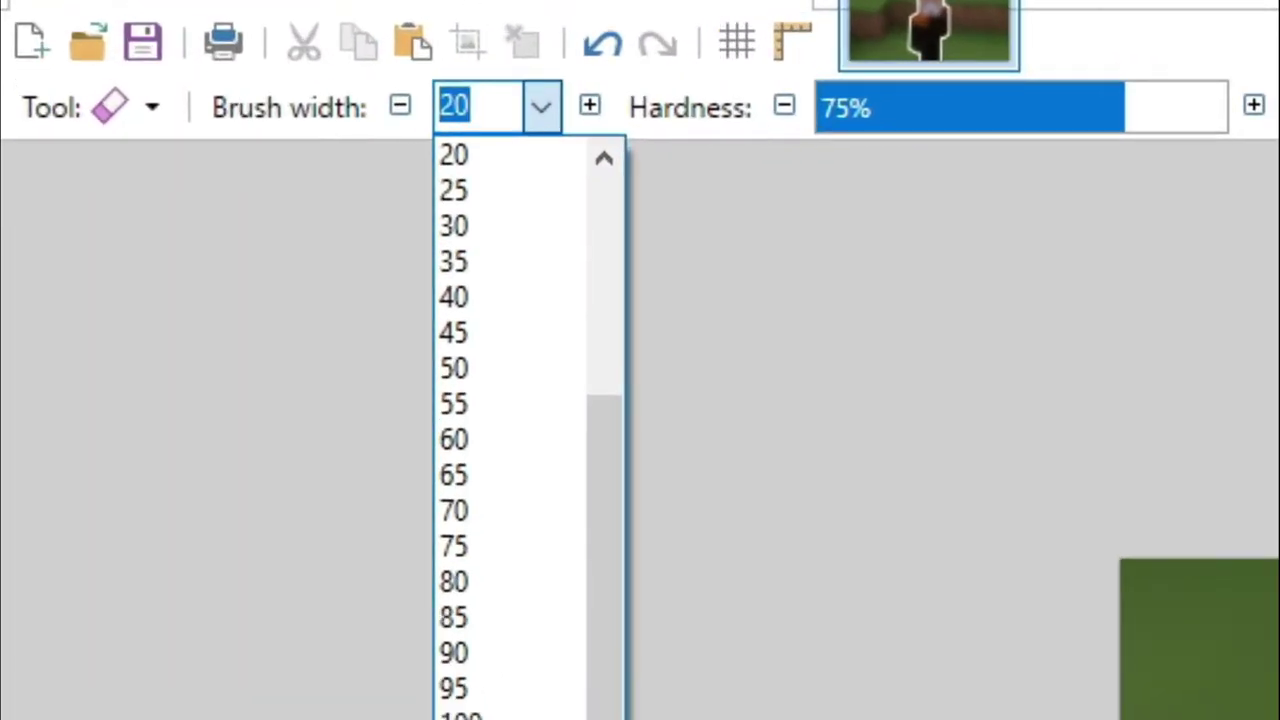
left_click(290, 435)
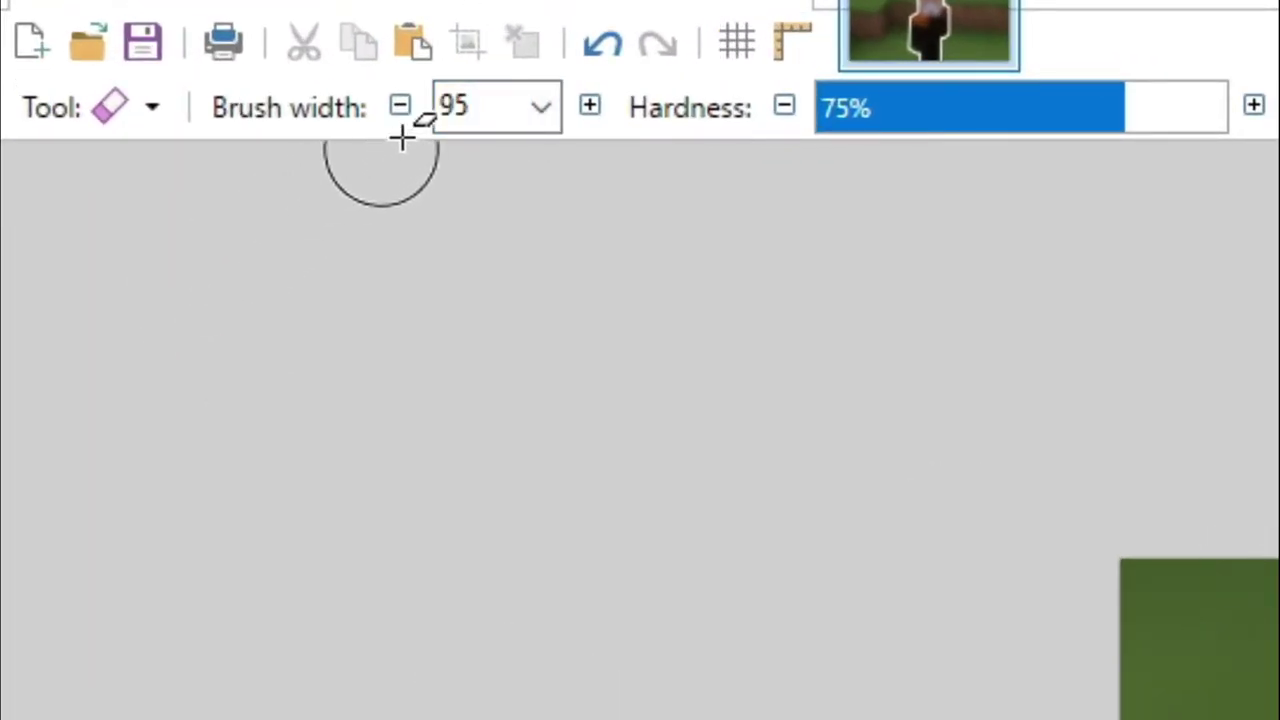
left_click(538, 110)
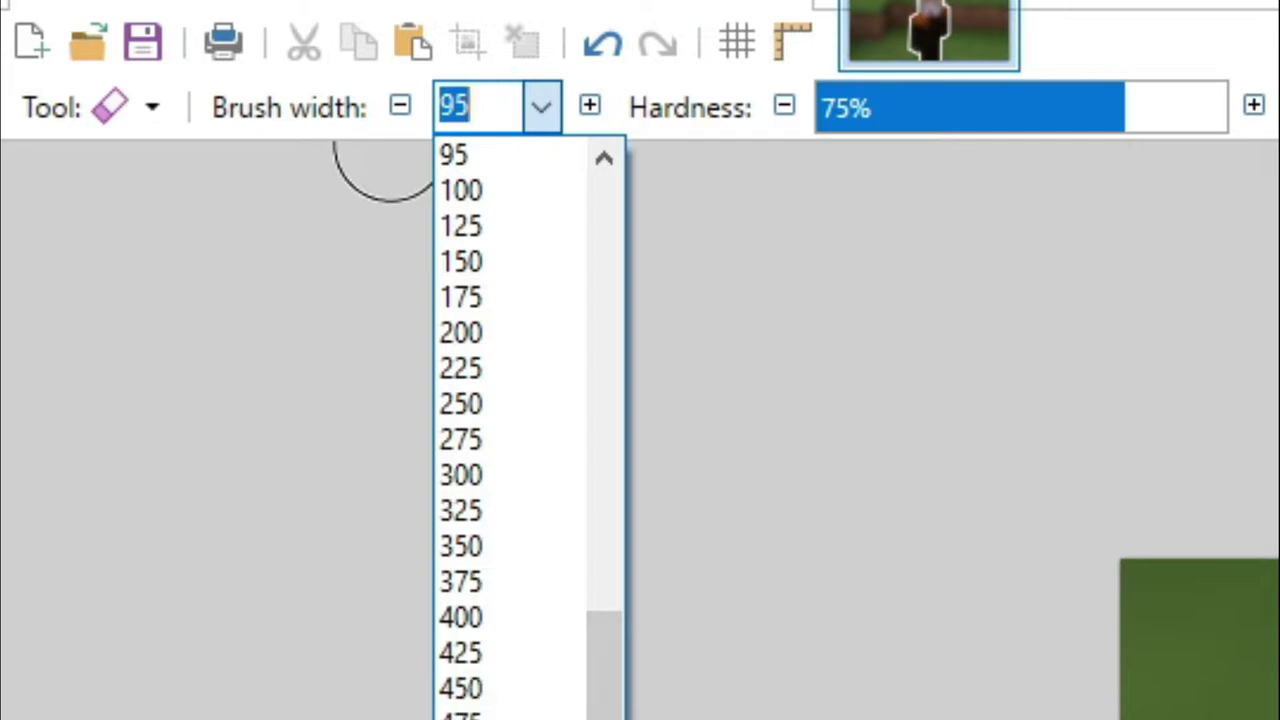
left_click(553, 340)
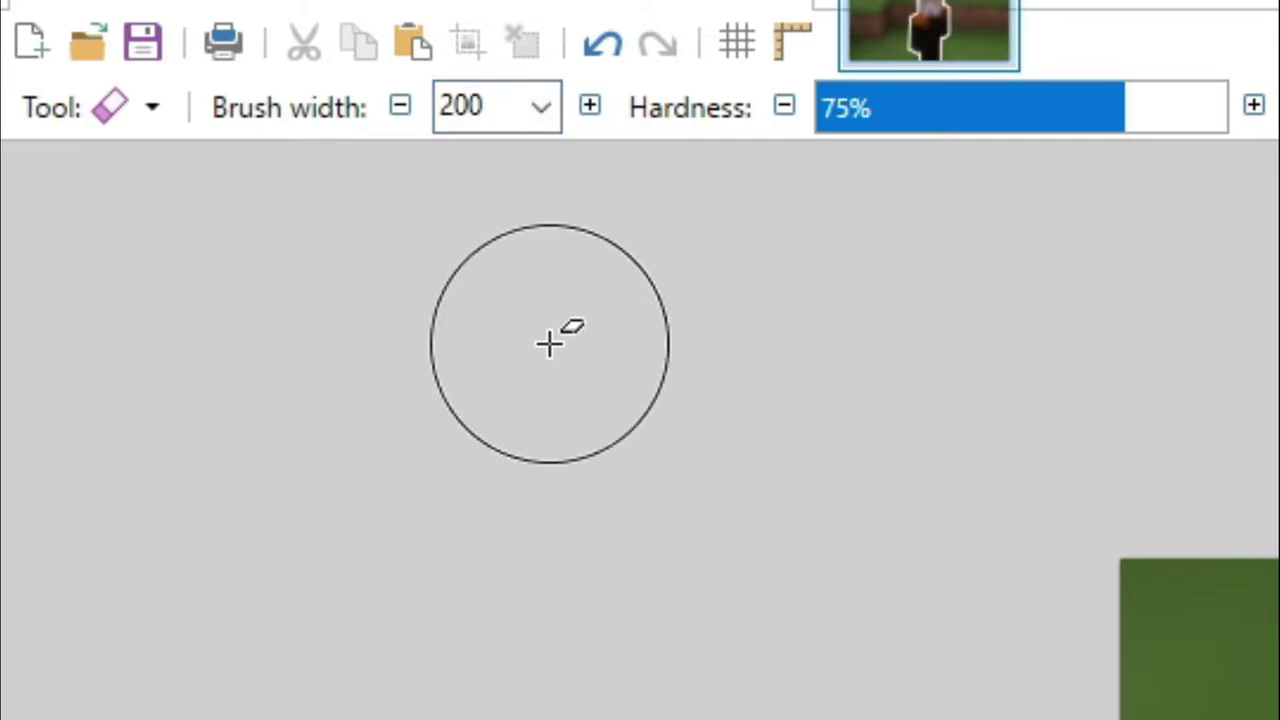
left_click(543, 110)
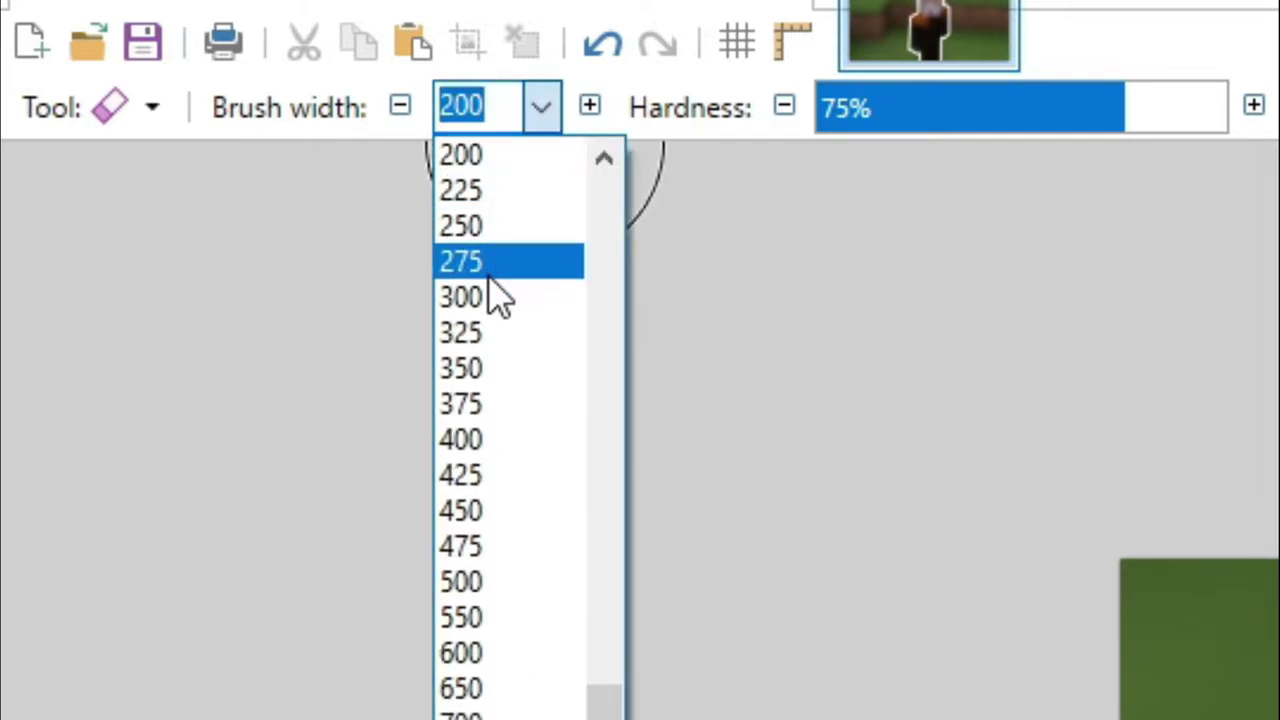
scroll(494, 290, "up", 4)
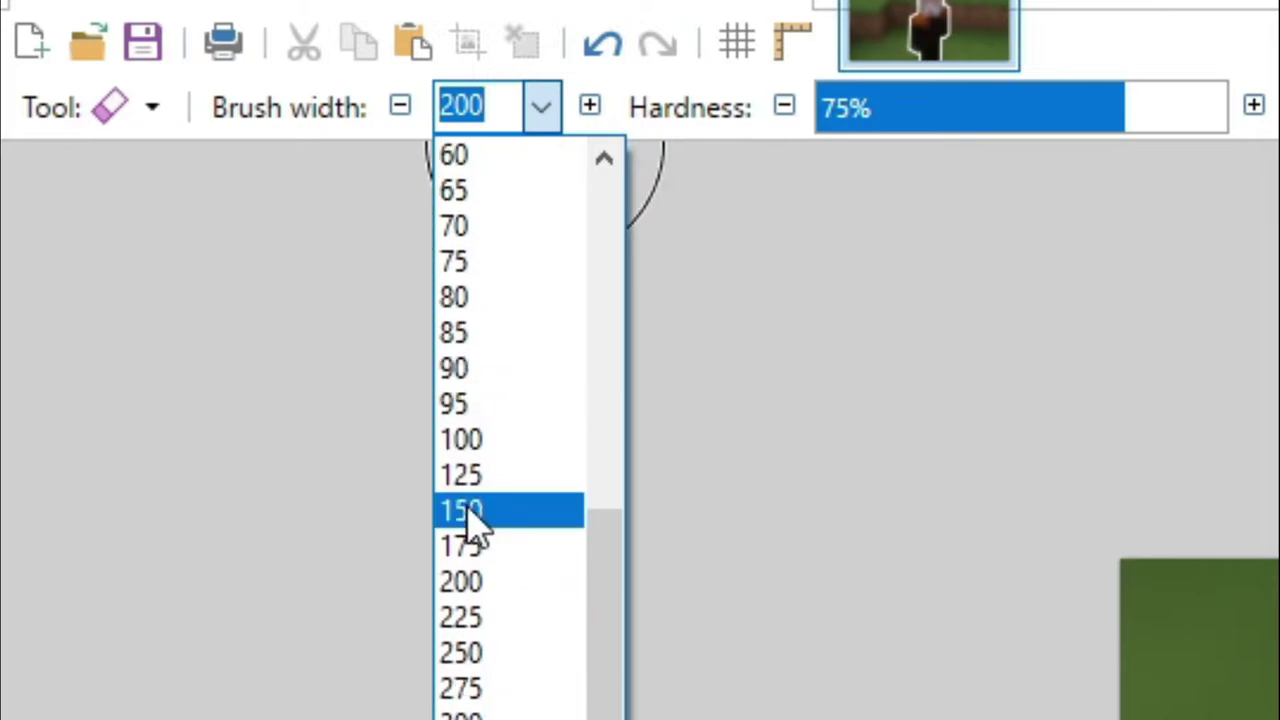
left_click(485, 445)
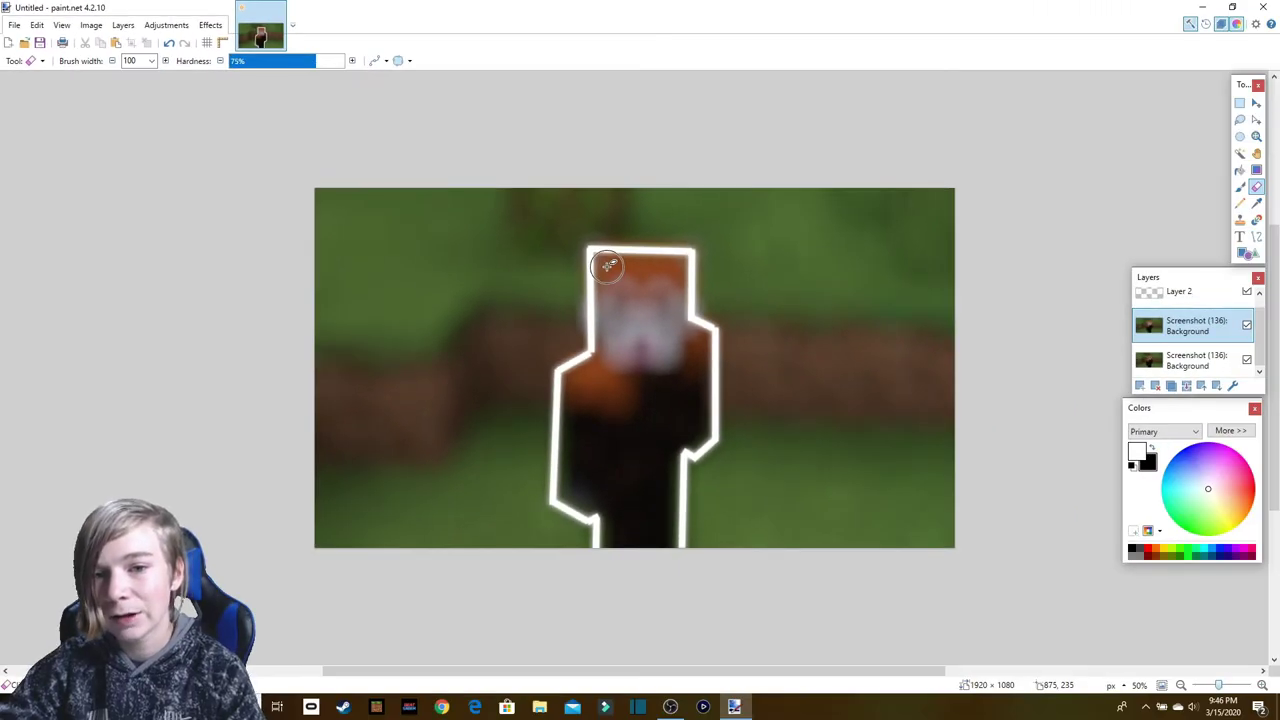
mouse_move(606, 264)
left_mouse_down()
mouse_move(675, 270)
mouse_move(672, 311)
mouse_move(646, 292)
mouse_move(608, 292)
mouse_move(608, 360)
mouse_move(576, 388)
mouse_move(568, 447)
mouse_move(570, 492)
mouse_move(627, 466)
mouse_move(615, 528)
mouse_move(659, 435)
mouse_move(661, 368)
left_mouse_up()
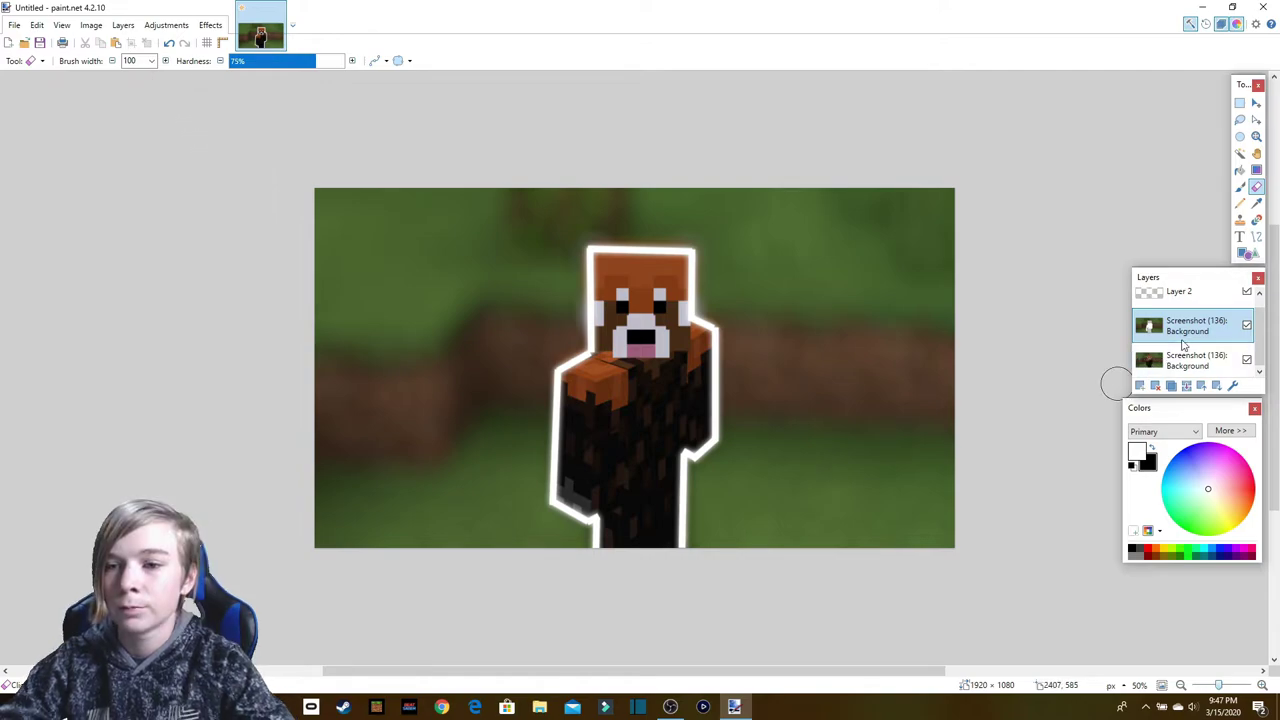
Step: Add a new empty layer above the white outline on Layer 2
scroll(1183, 345, "up", 1)
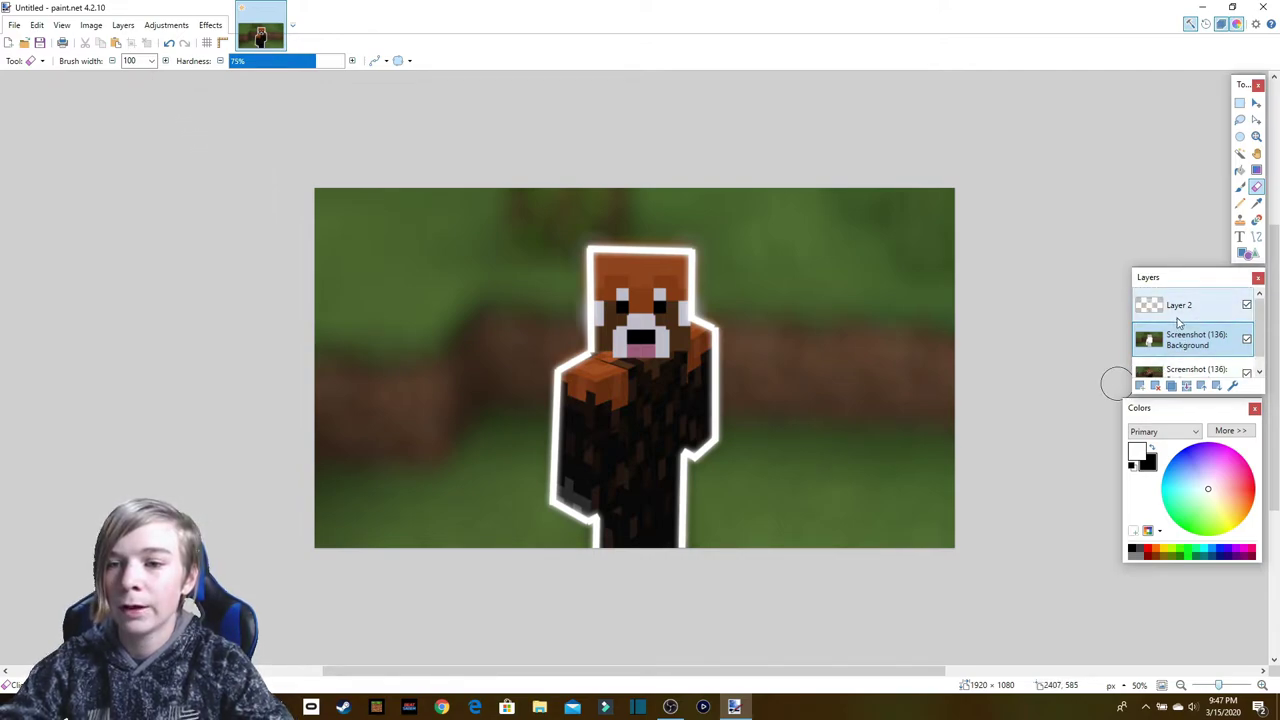
left_click(1170, 304)
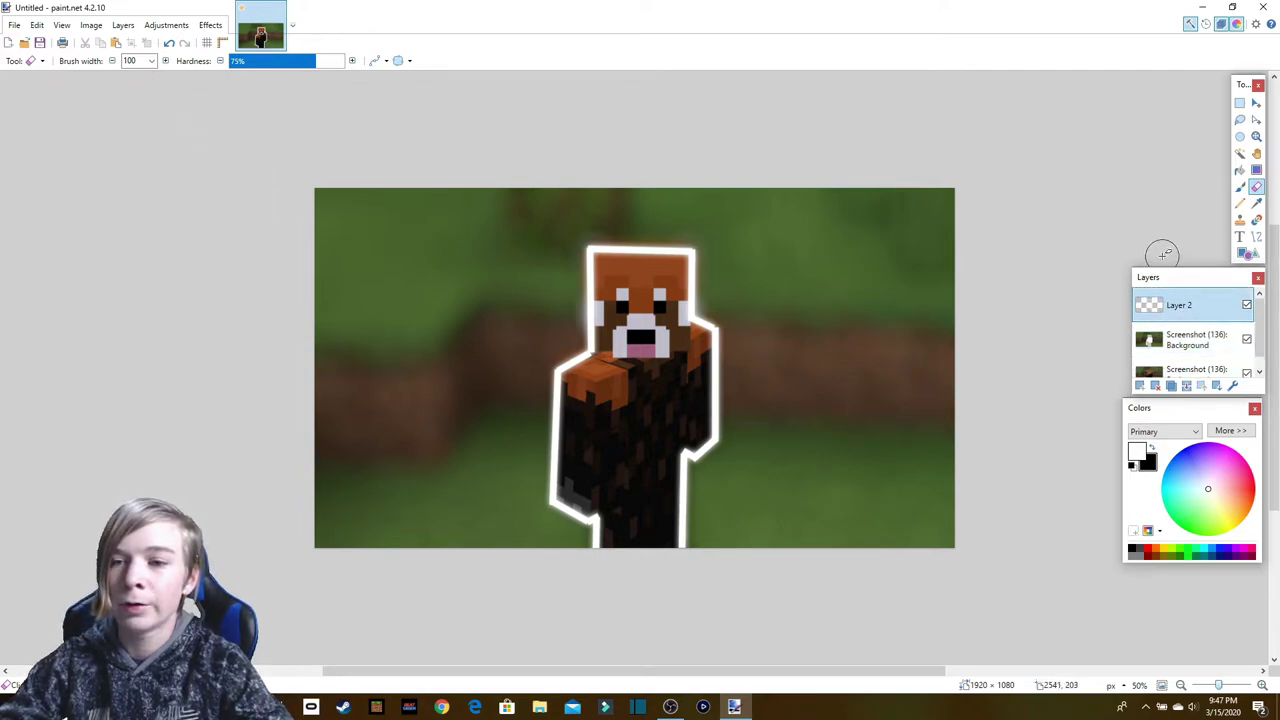
left_click(1141, 385)
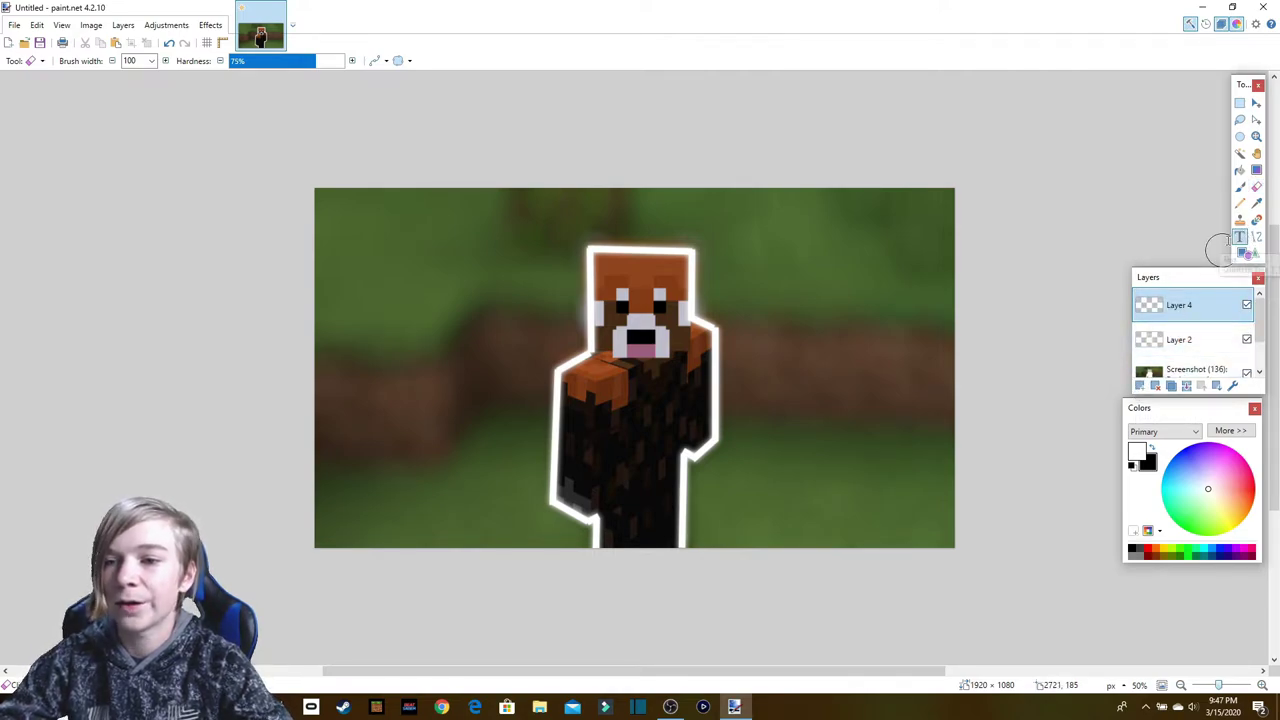
Step: Set up the Text tool with a font size of 216 and start a text line in the canvas's upper-left area
left_click(1243, 237)
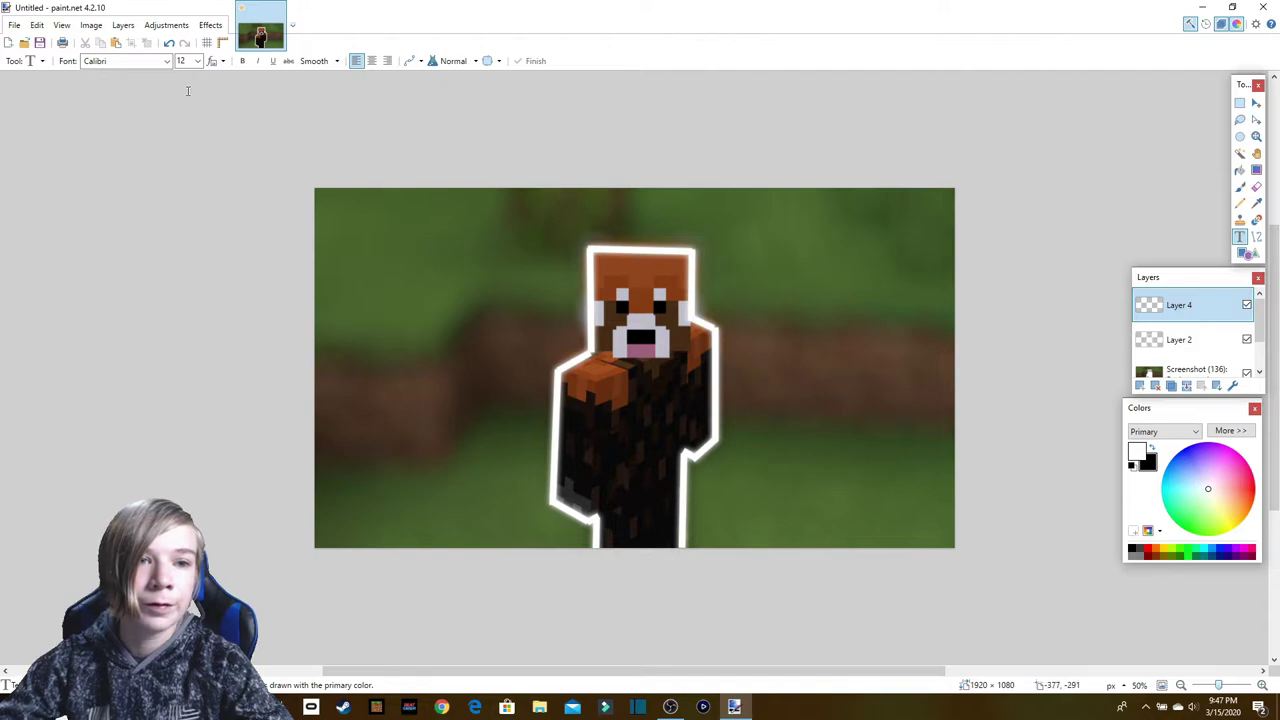
left_click(198, 61)
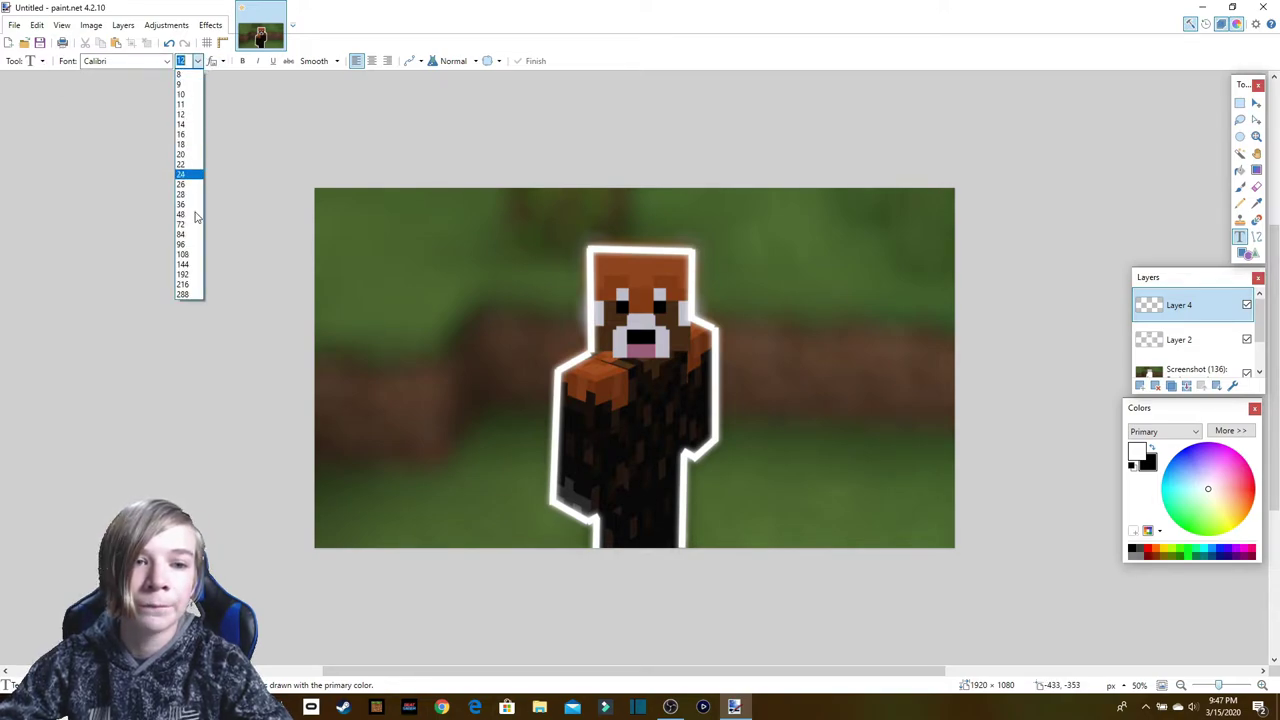
left_click(180, 287)
left_click(376, 243)
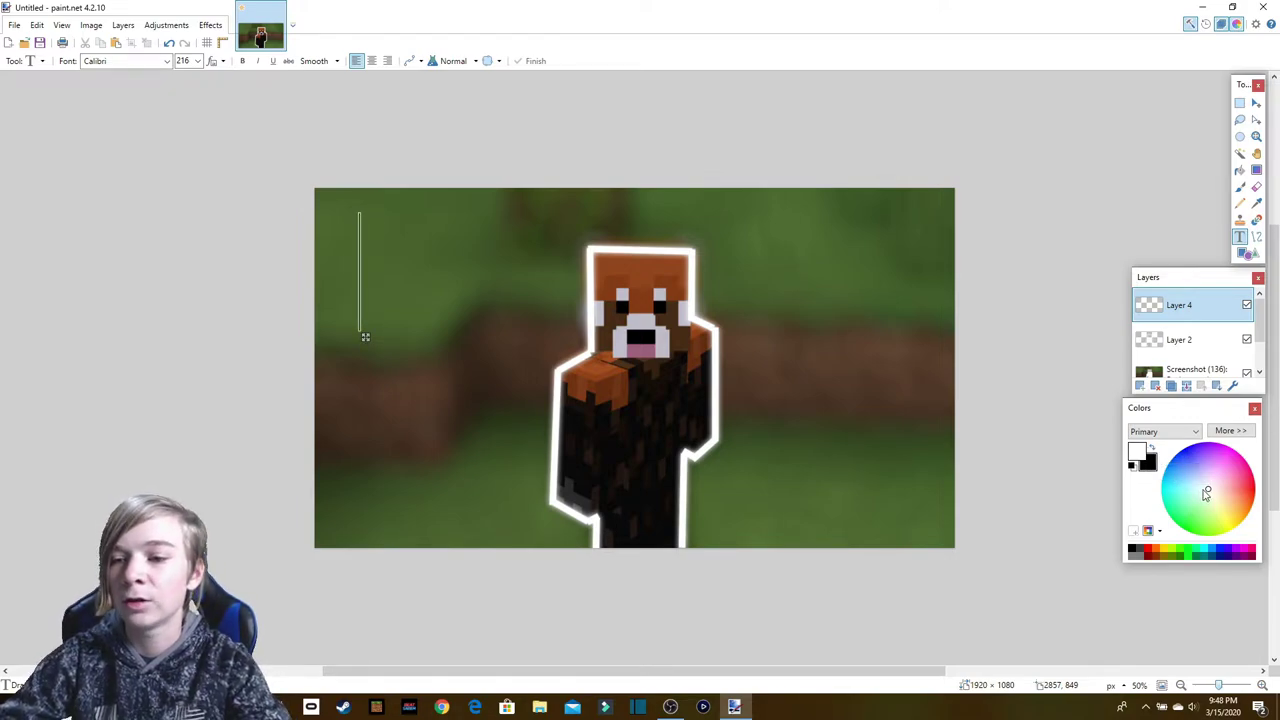
Step: Set the primary color for the text to bright light blue and make the secondary color active for editing
left_click(1163, 488)
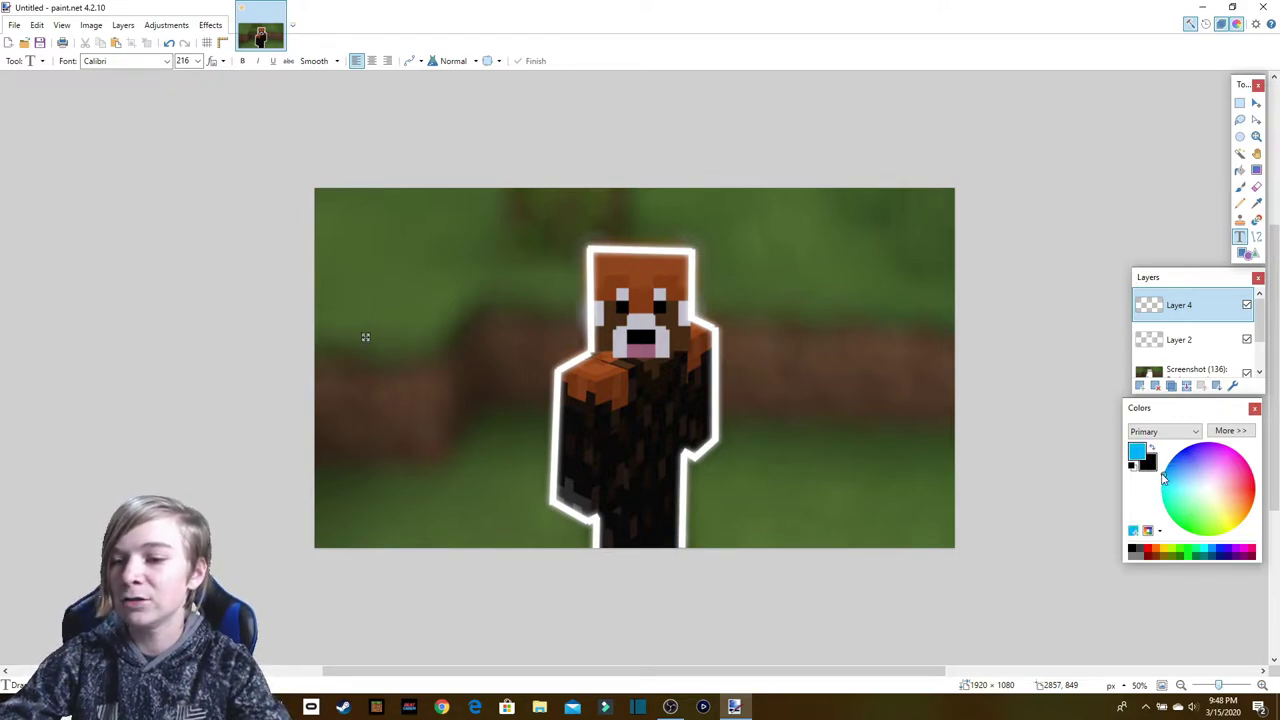
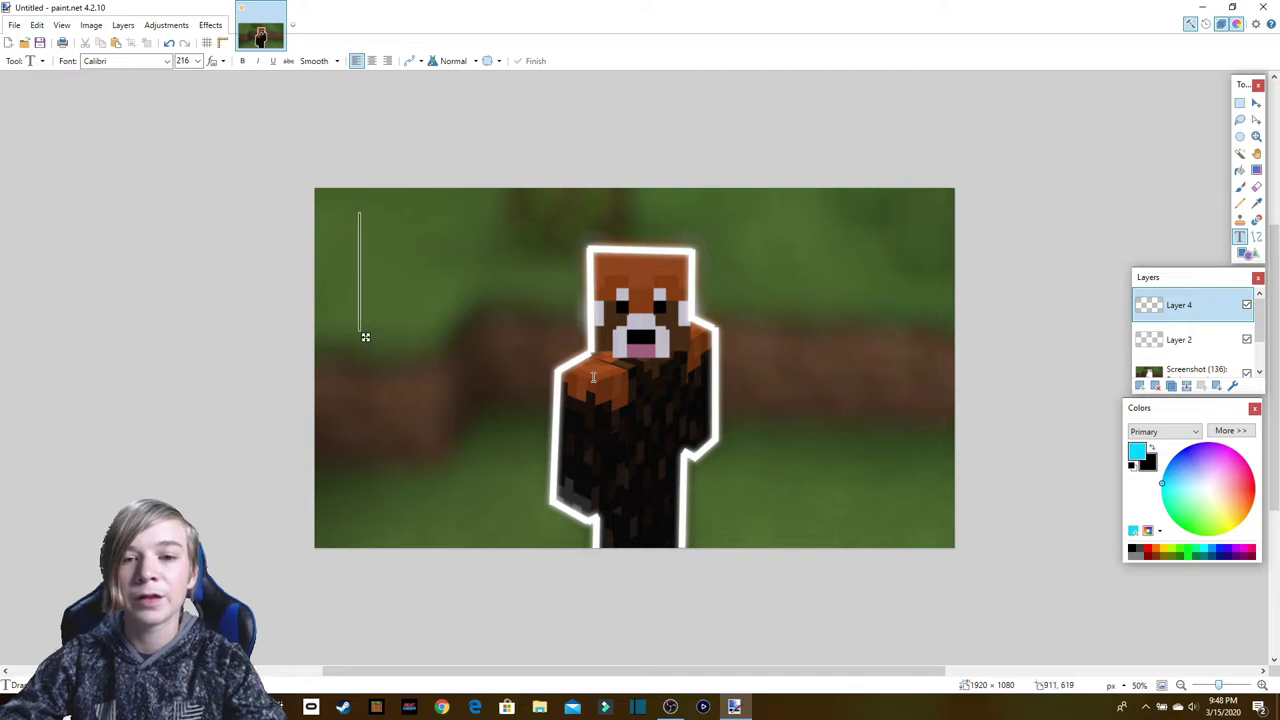
mouse_move(366, 340)
left_mouse_down()
mouse_move(395, 476)
mouse_move(517, 489)
mouse_move(714, 477)
mouse_move(297, 389)
mouse_move(417, 349)
mouse_move(360, 333)
left_mouse_up()
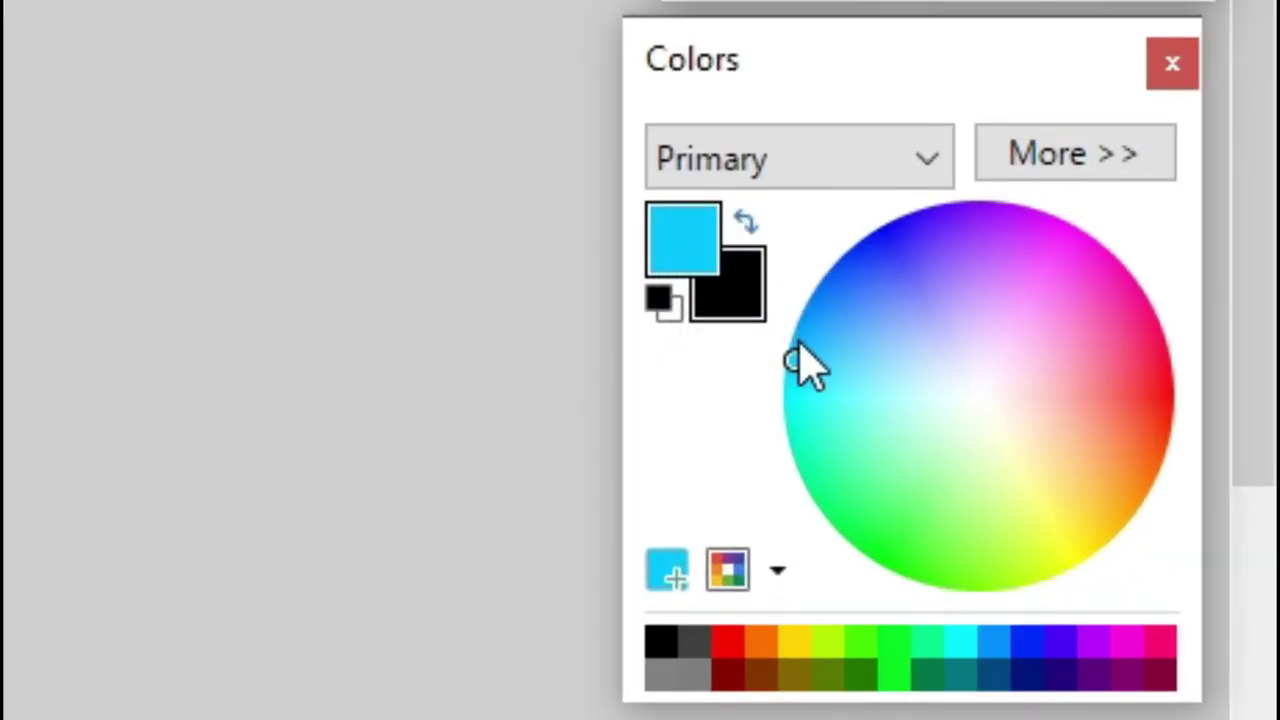
left_click(742, 310)
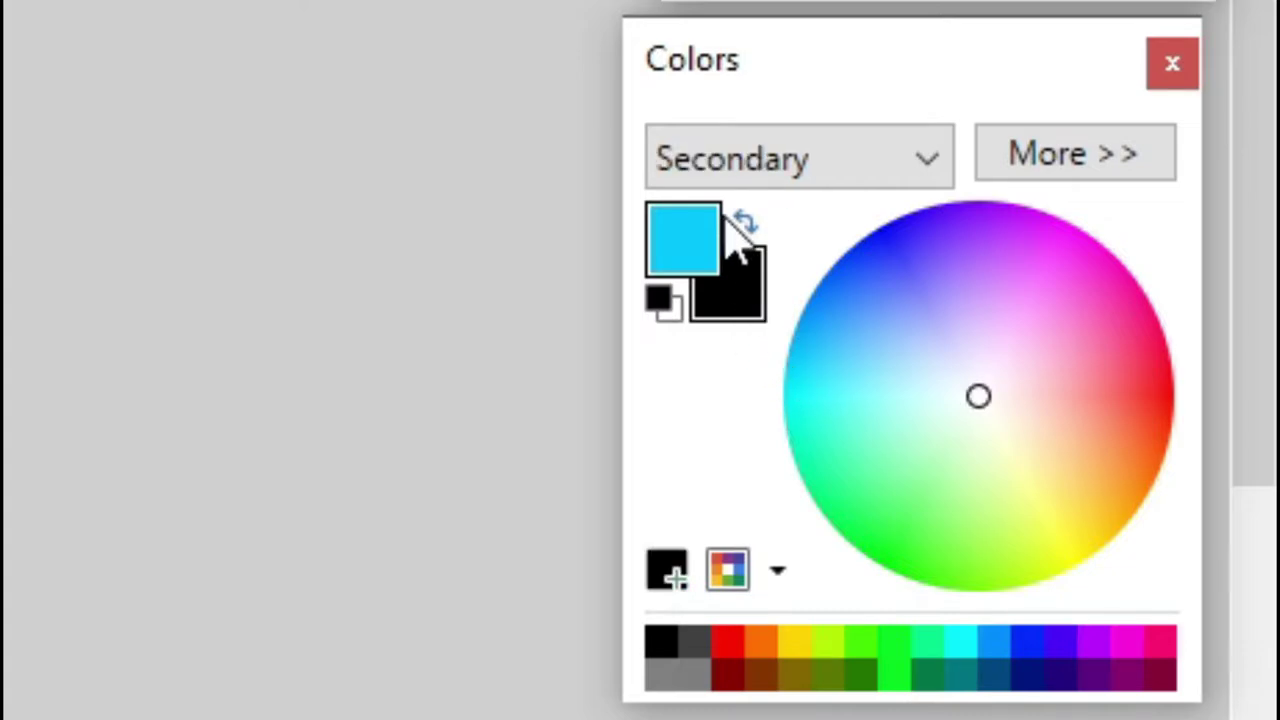
Step: Set the secondary color to a darker blue for the gradient and make the primary color active again
left_click(974, 392)
mouse_move(975, 393)
left_mouse_down()
mouse_move(863, 252)
mouse_move(834, 236)
mouse_move(776, 288)
left_mouse_up()
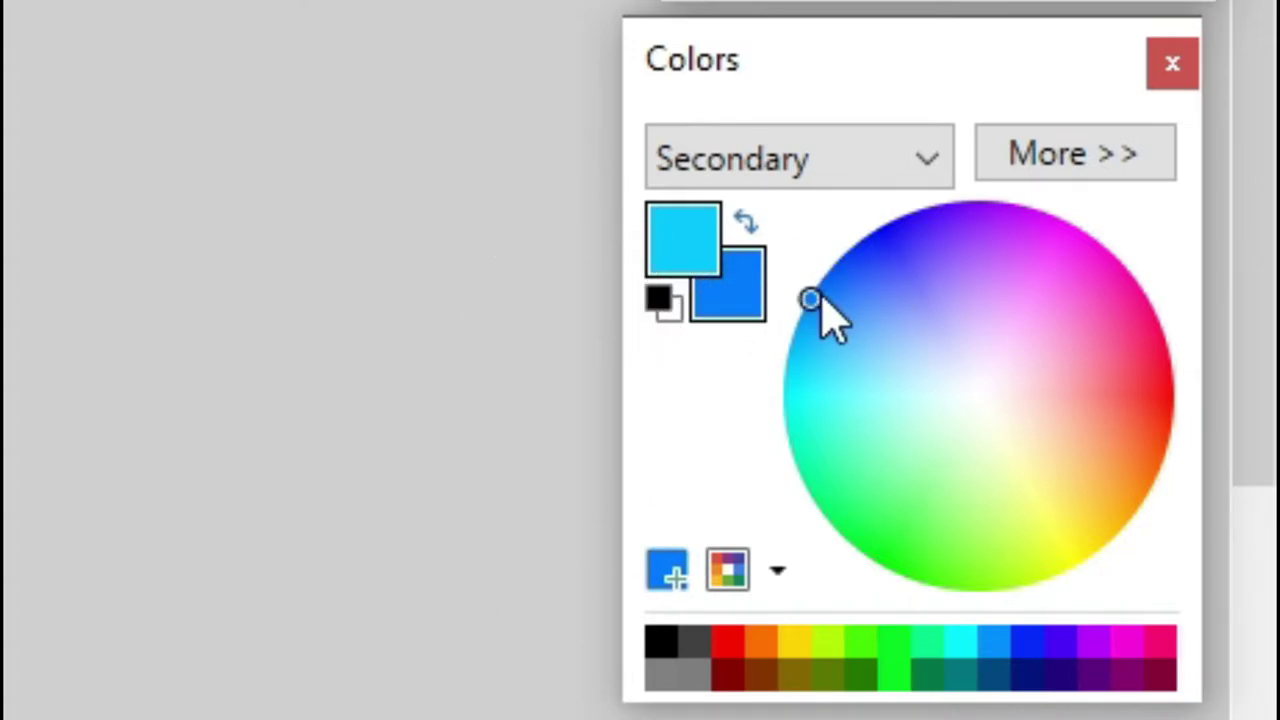
mouse_move(801, 310)
left_mouse_down()
mouse_move(934, 143)
mouse_move(896, 166)
mouse_move(843, 357)
mouse_move(897, 426)
mouse_move(1109, 349)
mouse_move(1212, 352)
mouse_move(1206, 309)
mouse_move(1046, 380)
mouse_move(998, 130)
left_mouse_up()
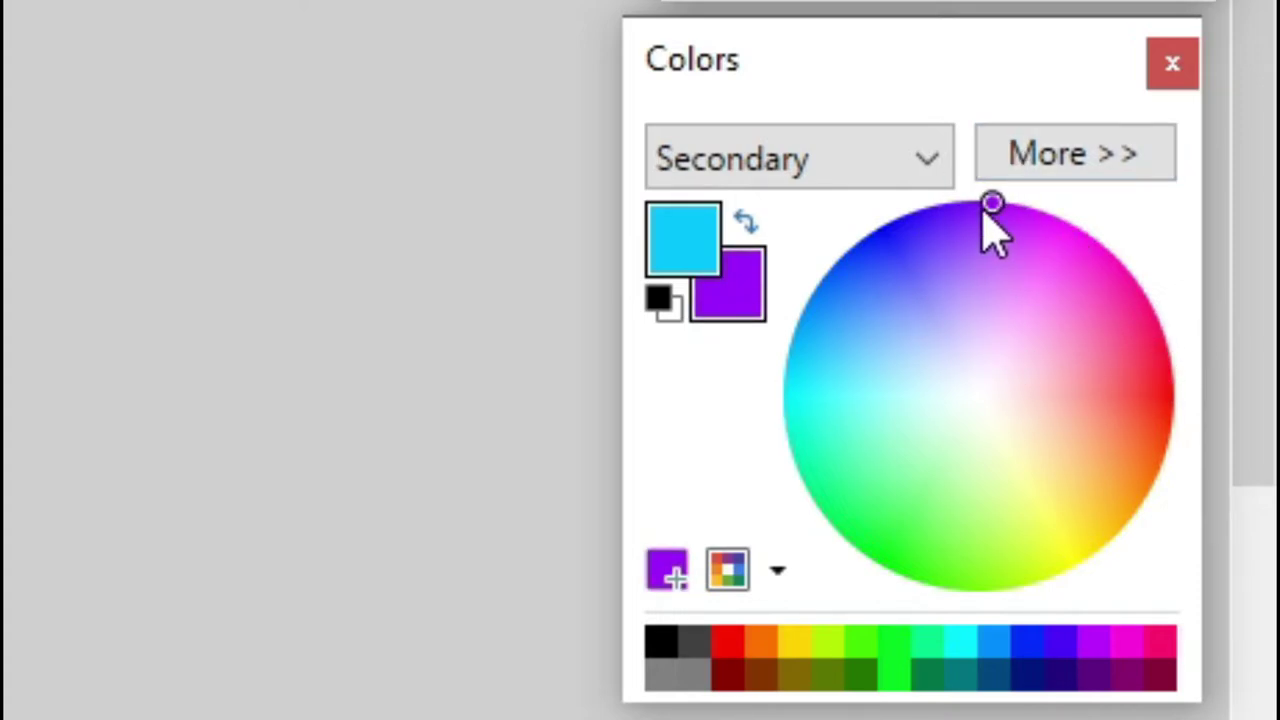
mouse_move(980, 202)
left_mouse_down()
mouse_move(820, 216)
mouse_move(966, 223)
mouse_move(923, 263)
mouse_move(956, 346)
mouse_move(851, 226)
mouse_move(920, 311)
mouse_move(777, 277)
mouse_move(754, 291)
mouse_move(811, 383)
mouse_move(711, 337)
mouse_move(726, 371)
mouse_move(716, 284)
mouse_move(714, 346)
mouse_move(760, 203)
mouse_move(928, 104)
mouse_move(1031, 71)
mouse_move(918, 78)
mouse_move(764, 122)
mouse_move(674, 209)
mouse_move(1157, 191)
mouse_move(1260, 349)
mouse_move(1274, 520)
left_mouse_up()
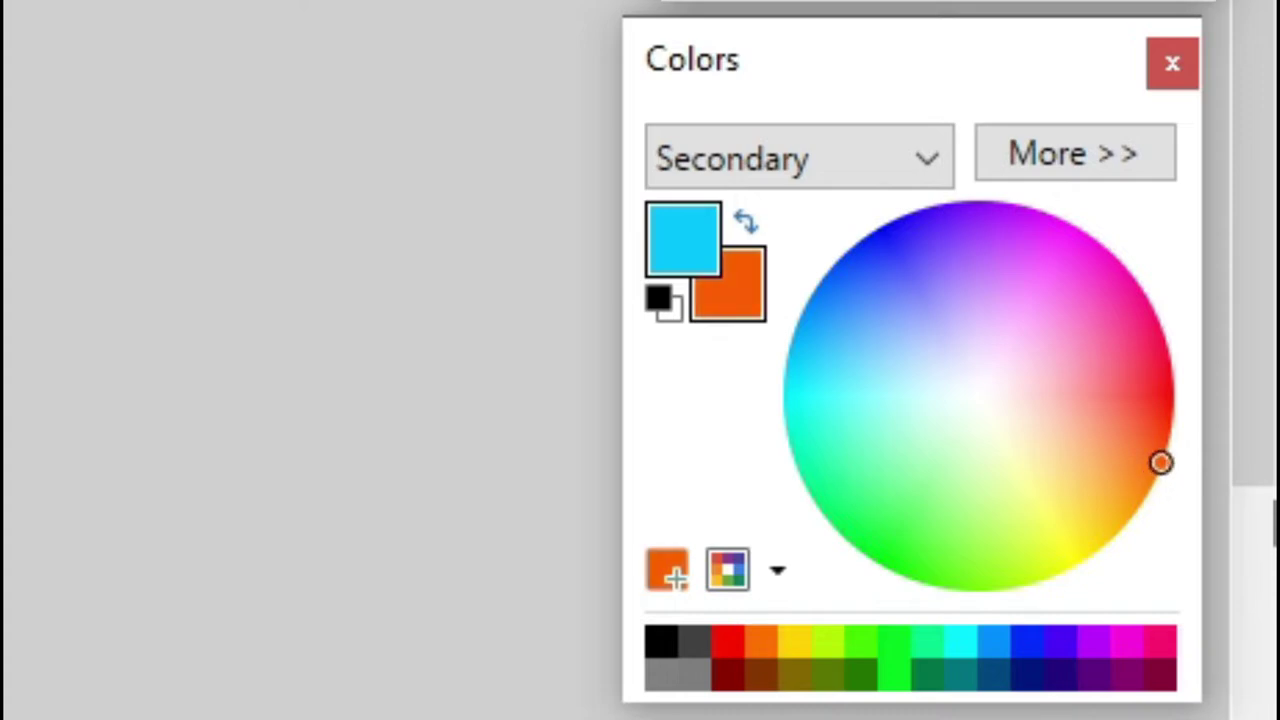
mouse_move(1160, 462)
left_mouse_down()
mouse_move(1165, 449)
mouse_move(1160, 466)
mouse_move(1134, 417)
mouse_move(1056, 385)
mouse_move(1092, 385)
left_mouse_up()
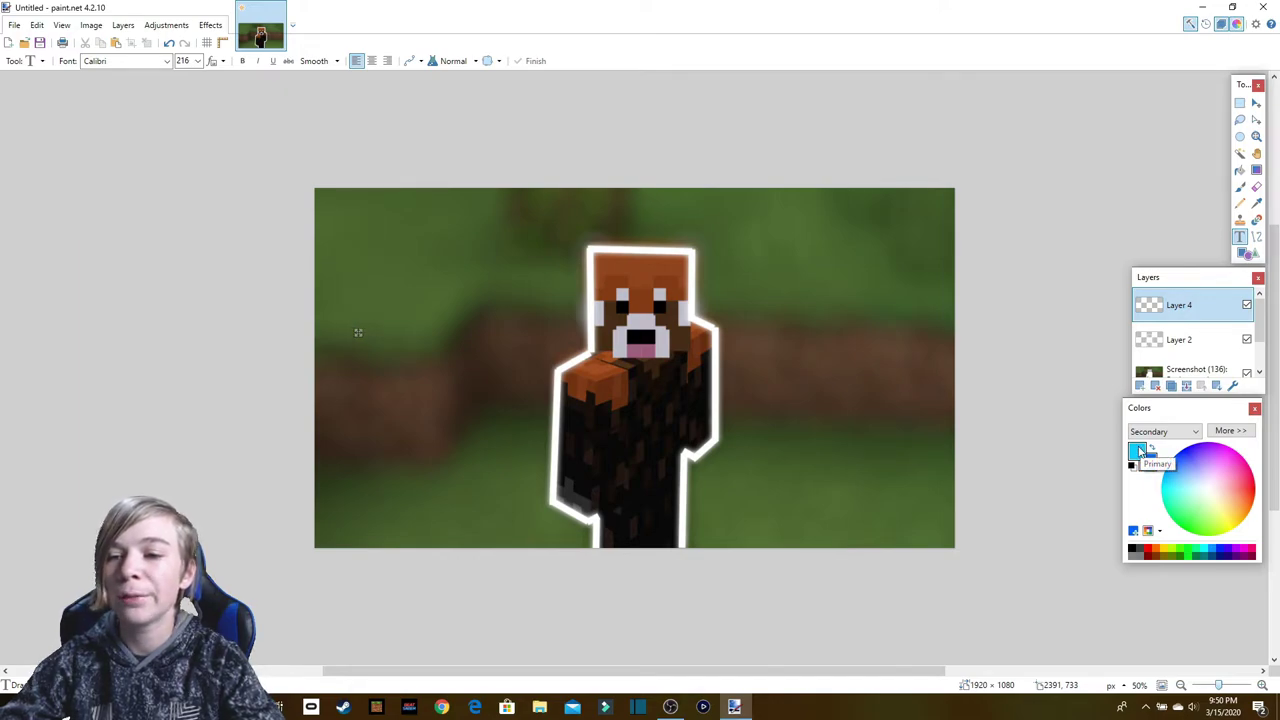
left_click(1138, 452)
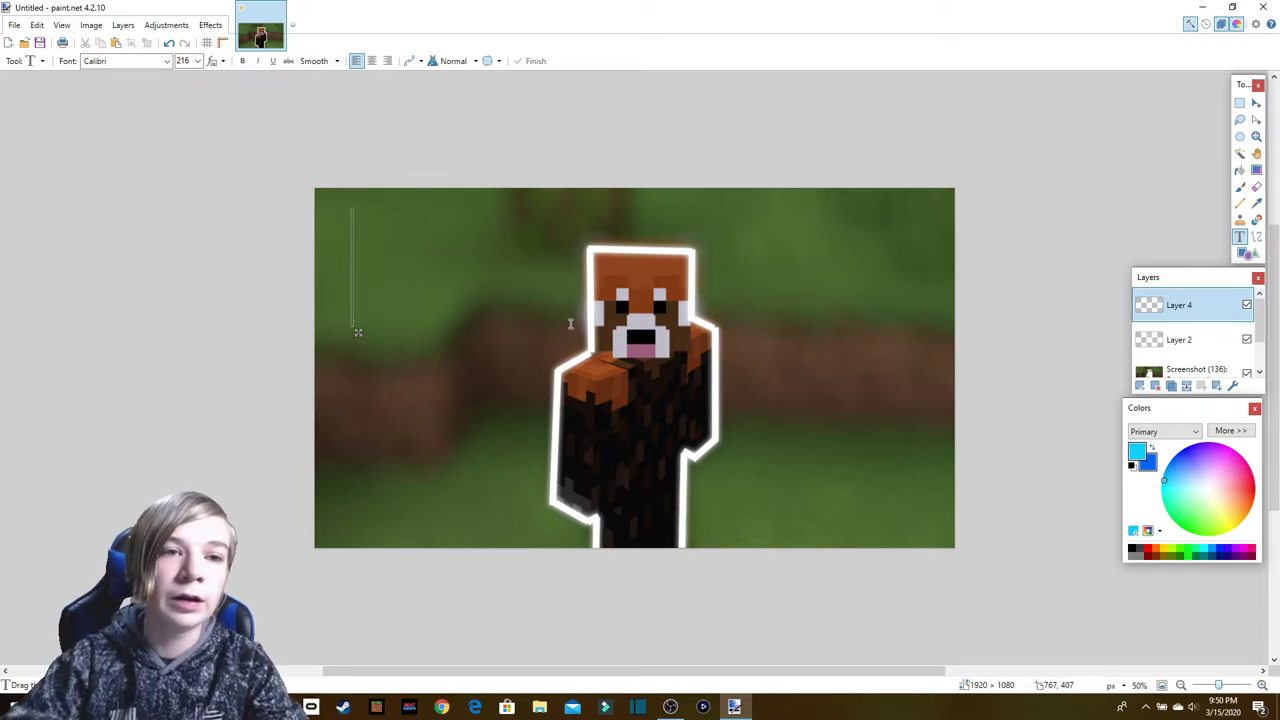
Step: Change the text font to Burbank Big Cd Bd and write FAKE in capitals in the canvas's upper-left area
left_click(137, 61)
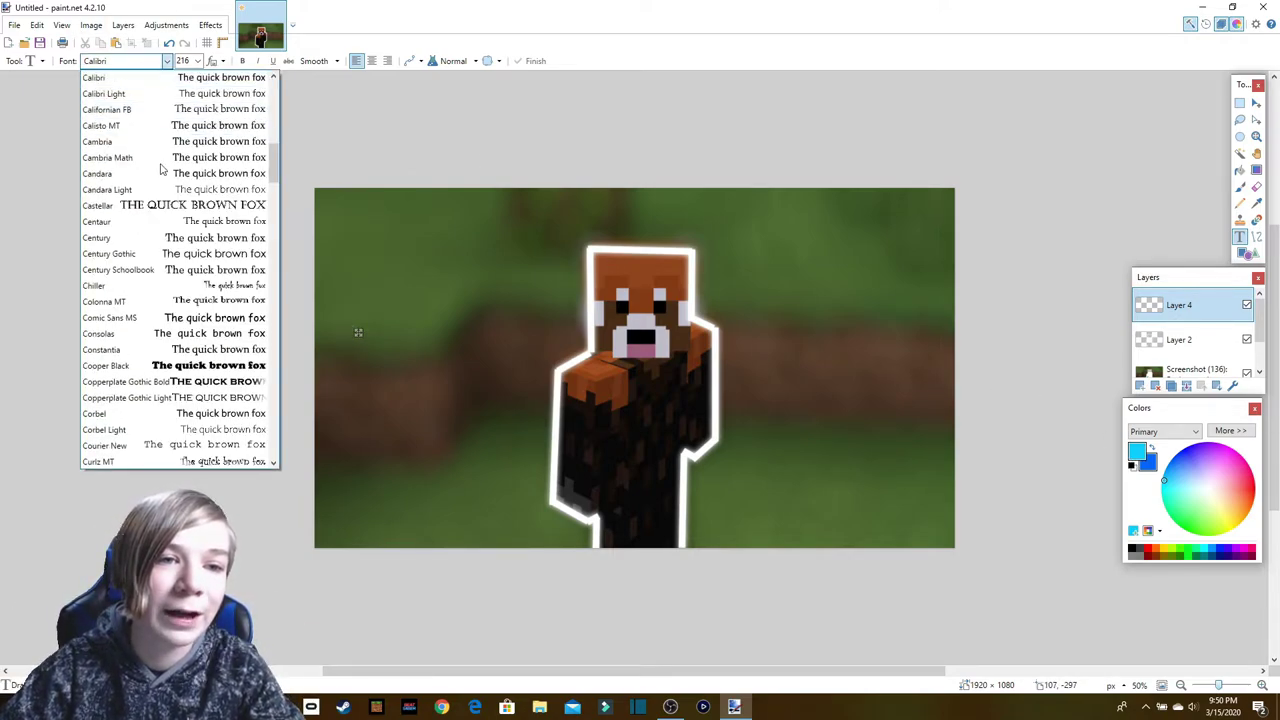
scroll(215, 290, "down", 5)
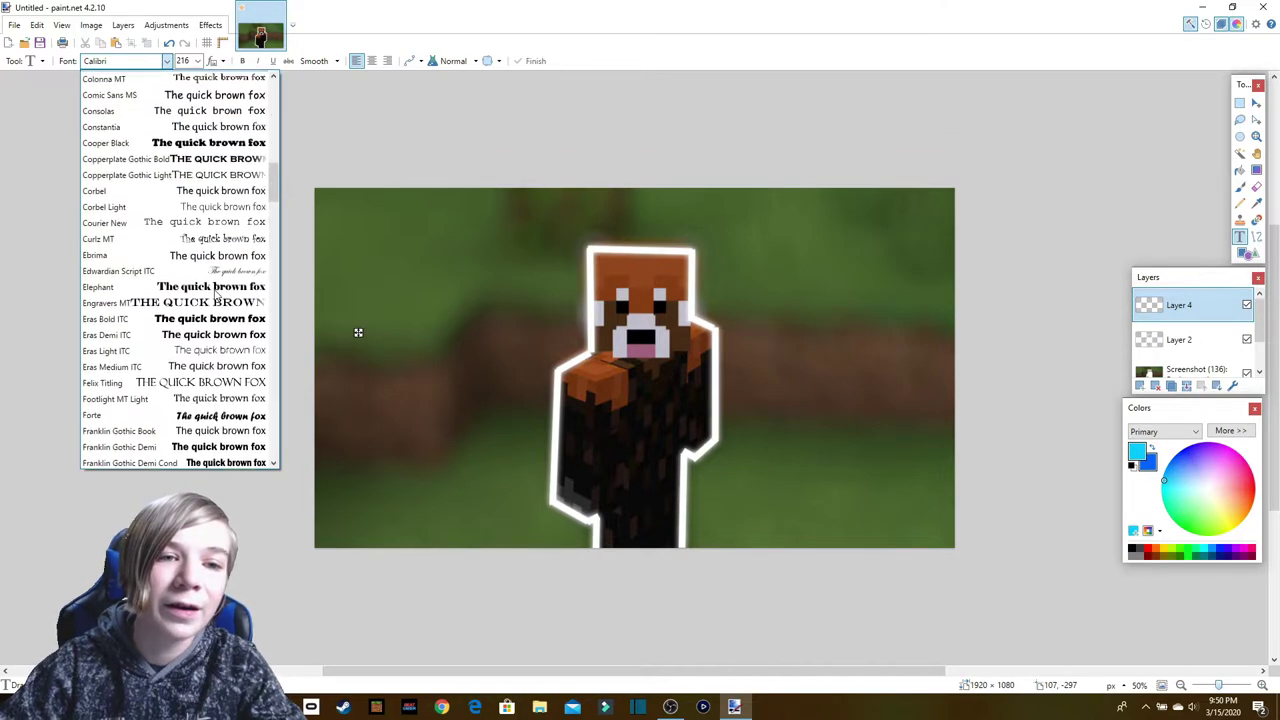
scroll(215, 288, "down", 3)
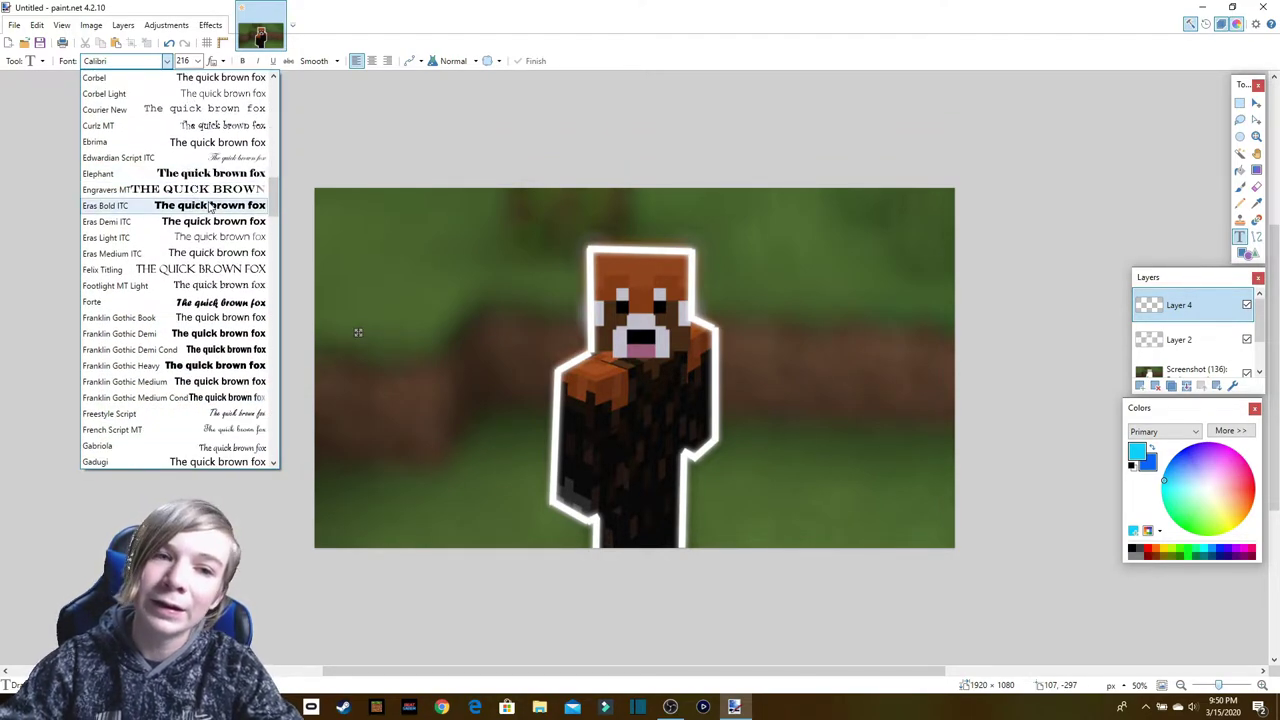
scroll(209, 207, "down", 5)
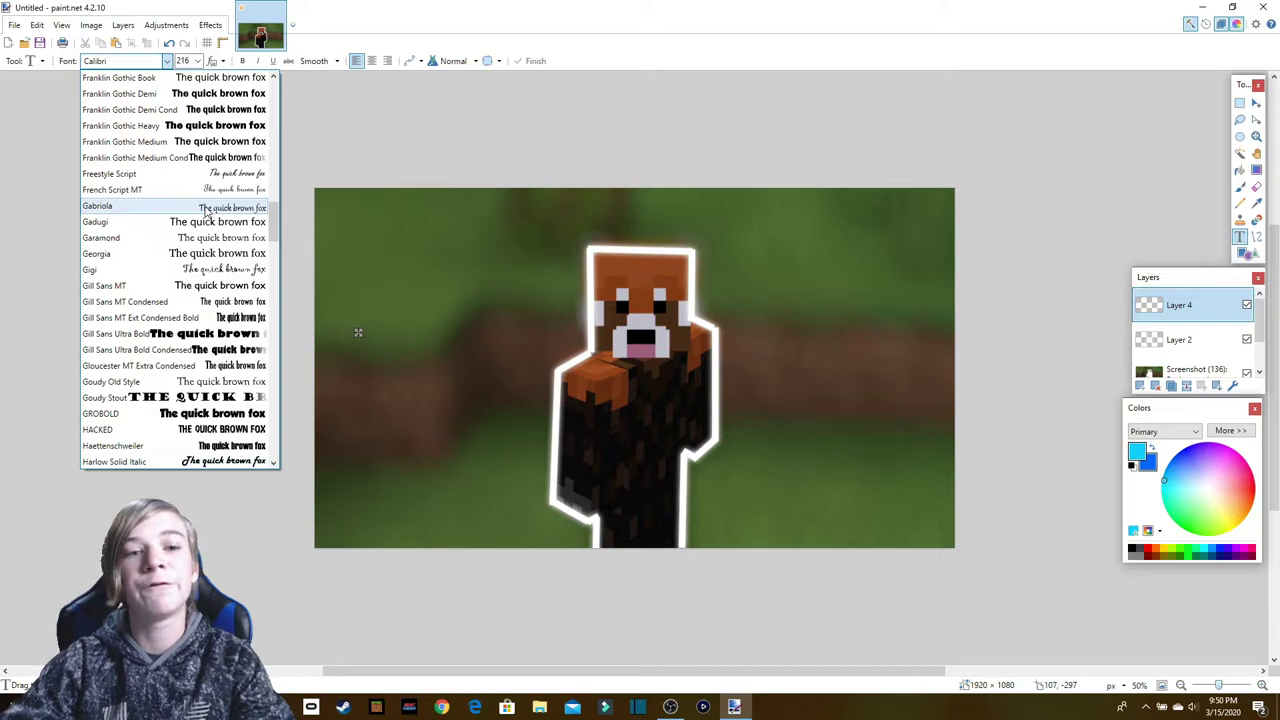
scroll(240, 319, "down", 5)
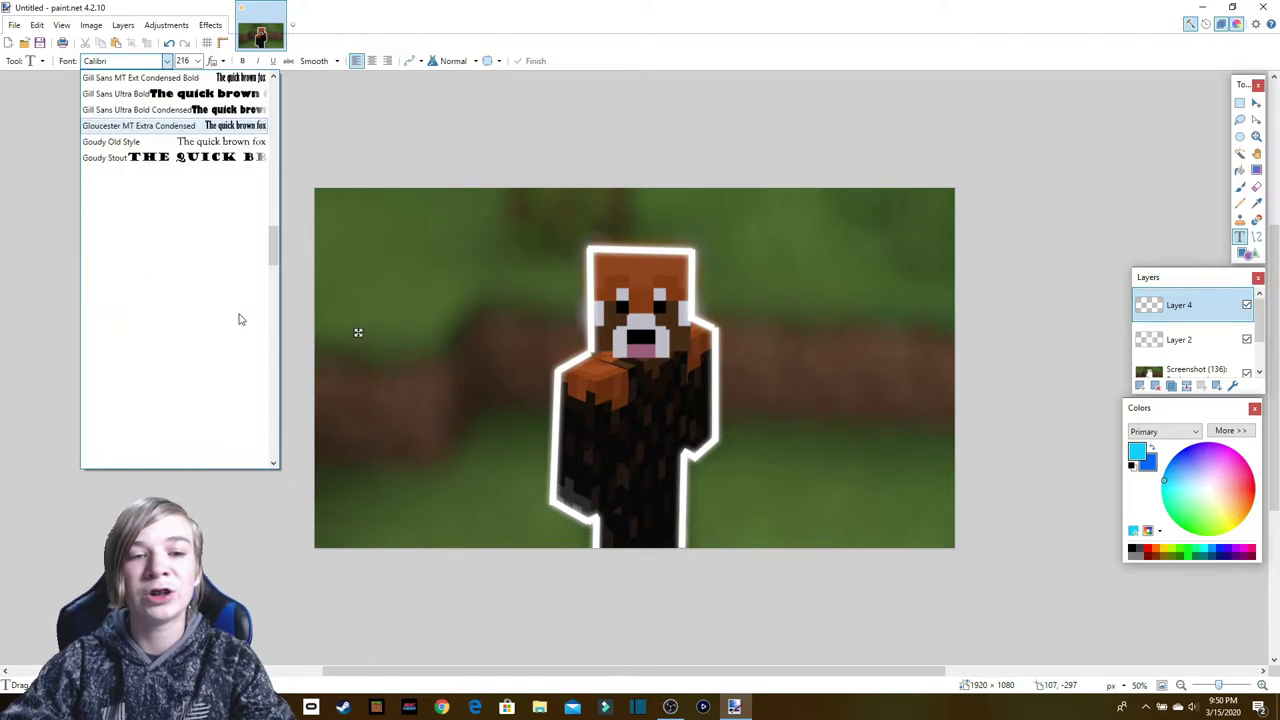
scroll(240, 319, "down", 7)
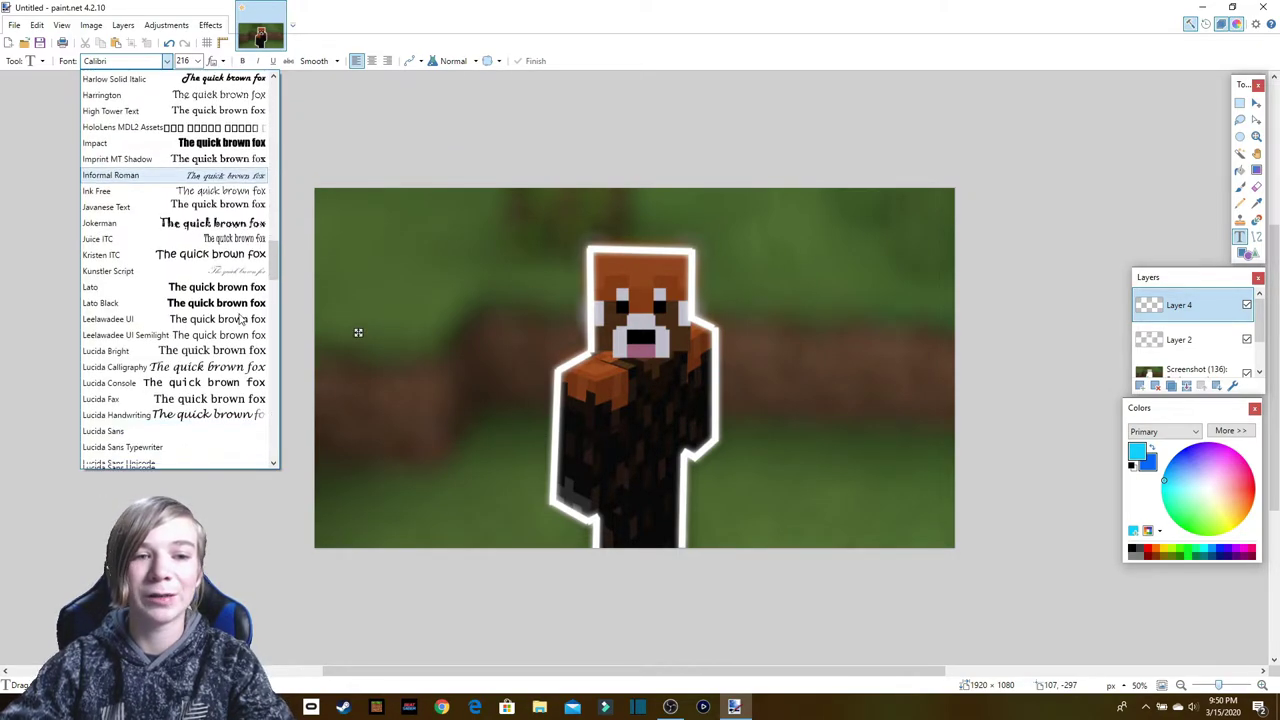
scroll(236, 317, "down", 6)
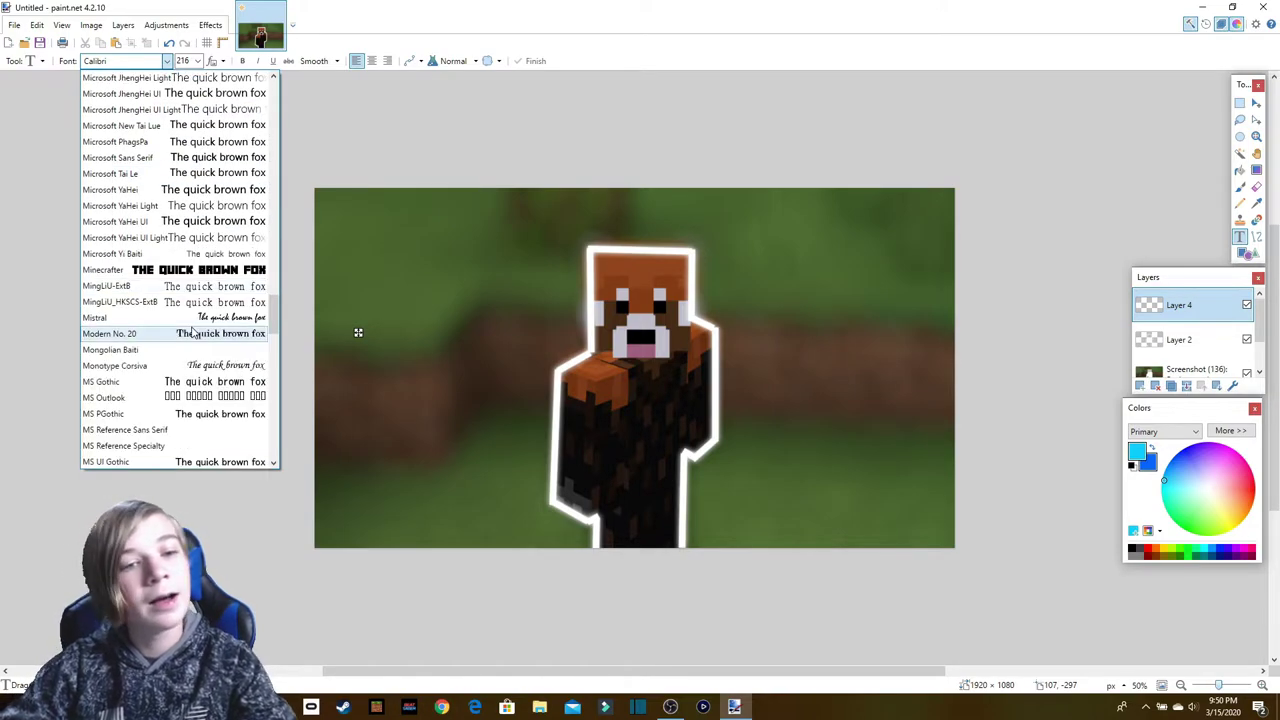
scroll(157, 327, "up", 3)
scroll(157, 327, "up", 20)
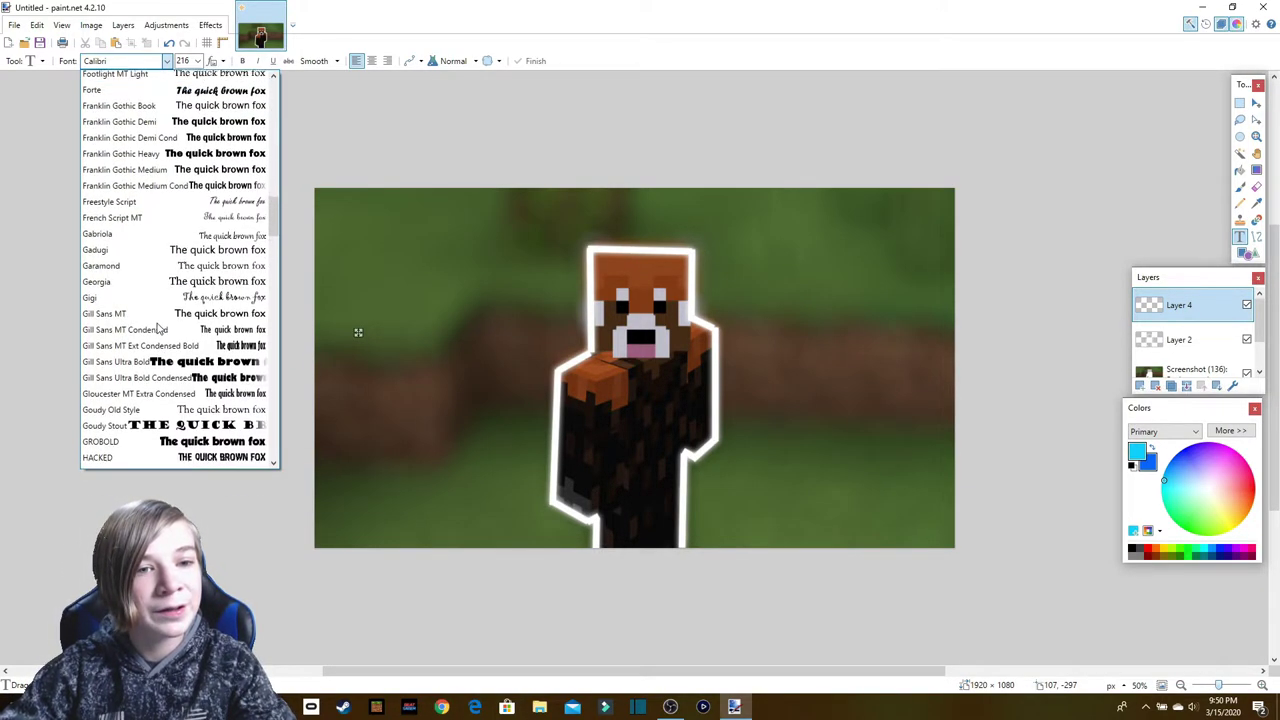
scroll(157, 327, "up", 4)
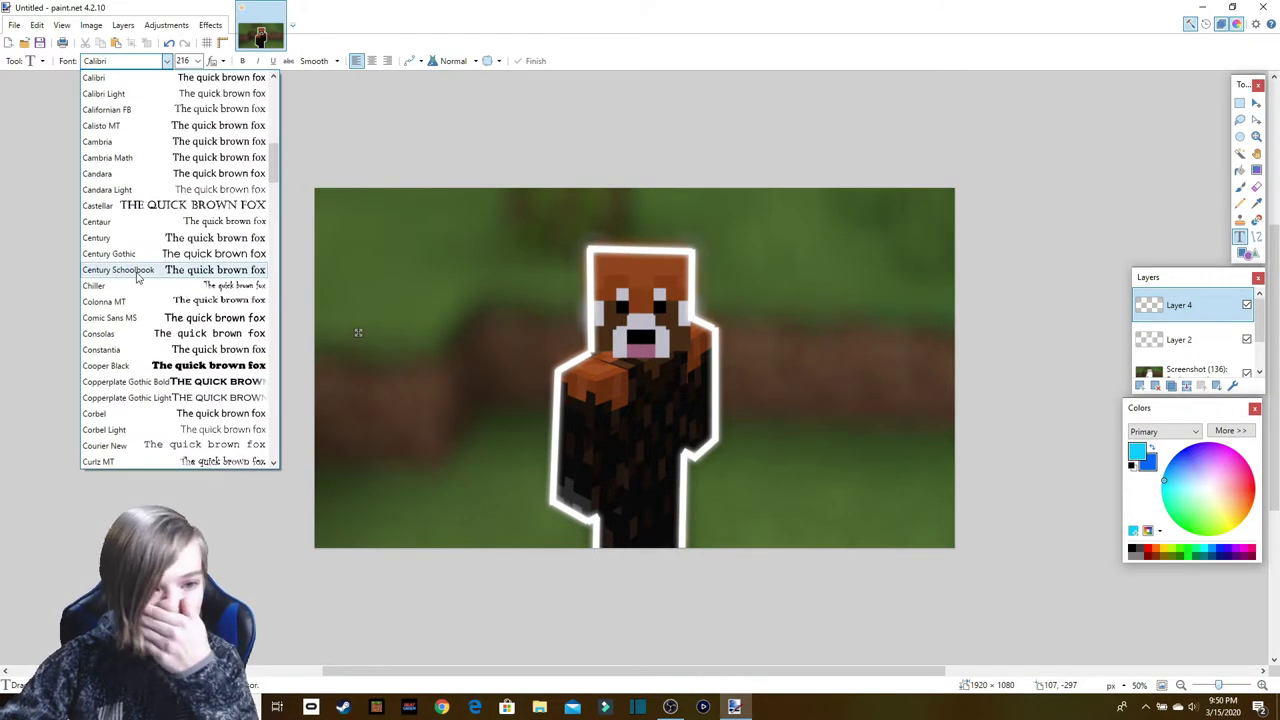
scroll(153, 247, "up", 7)
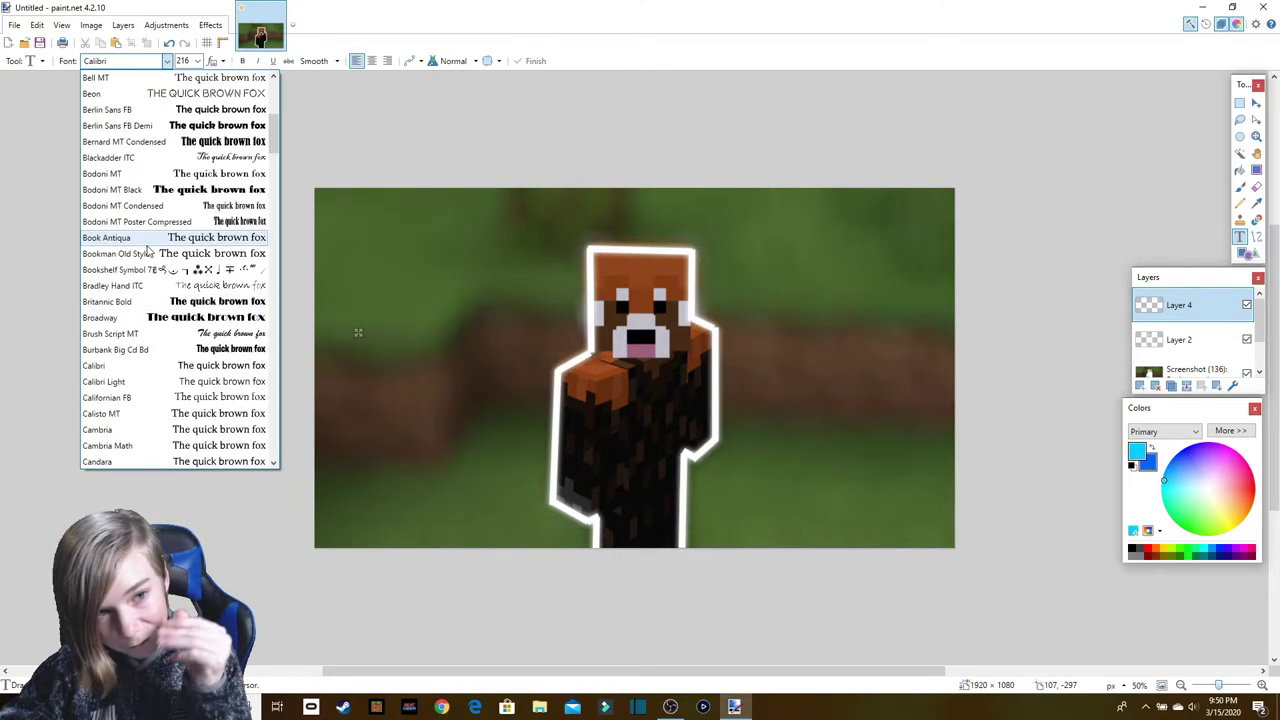
left_click(135, 355)
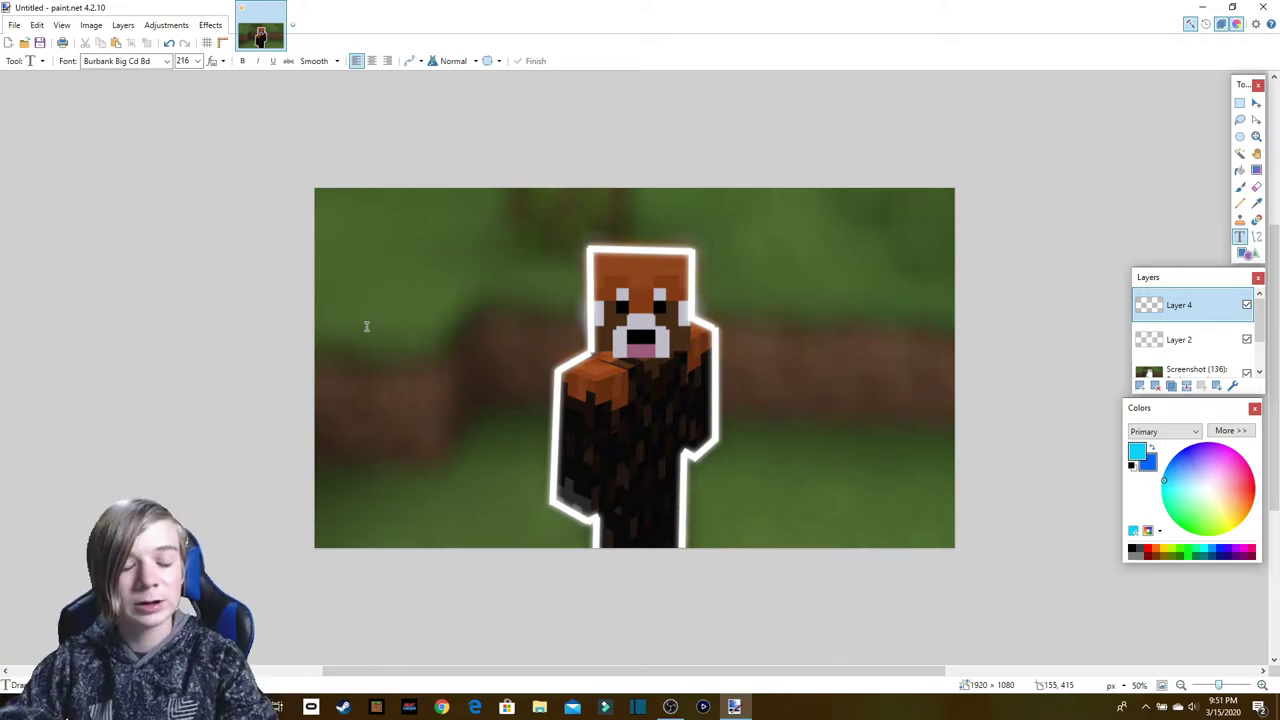
type("FA")
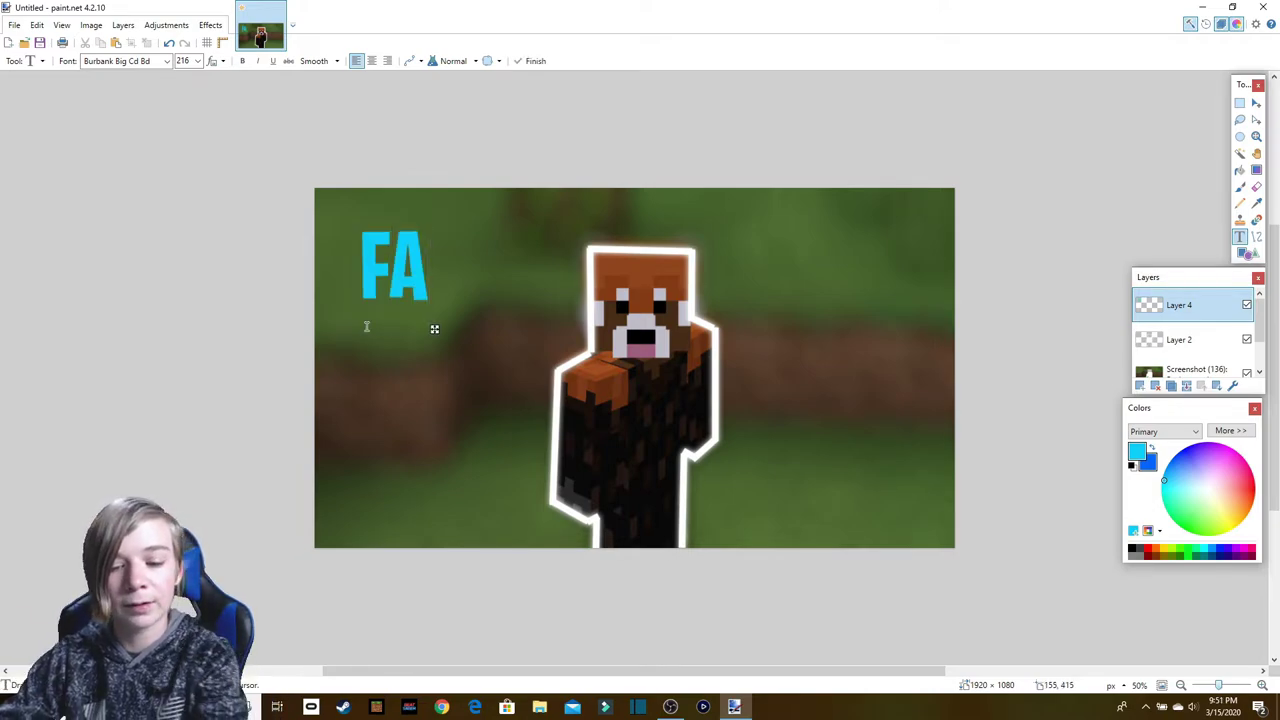
type("KE")
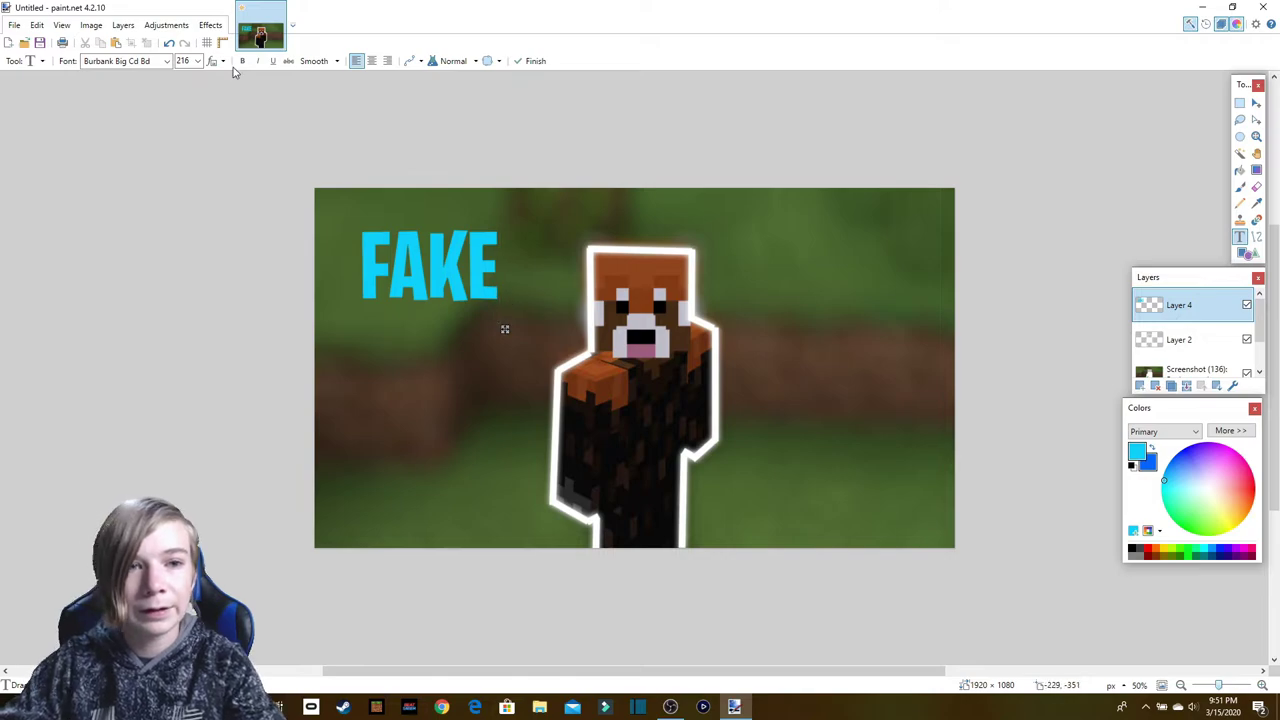
Step: Try the text in mixed case as Fake, and change it back to FAKE
key("BackSpace")
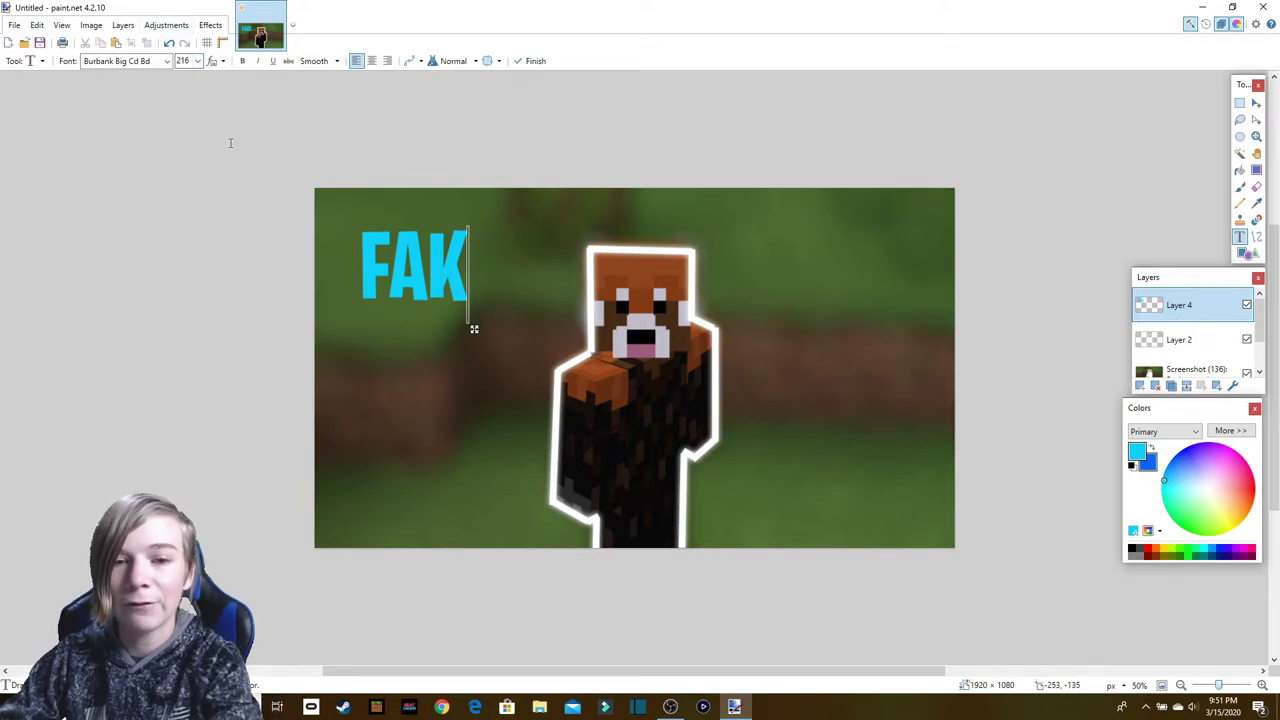
key("BackSpace")
key("BackSpace")
type("ake")
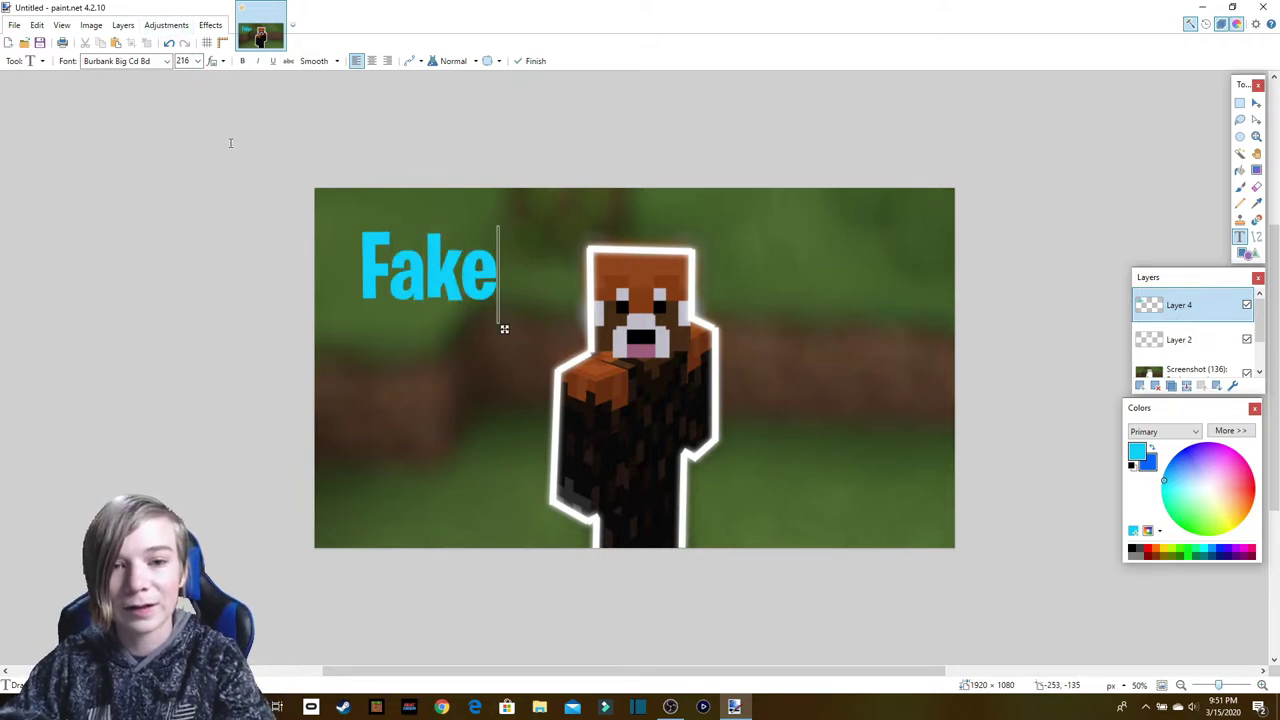
key("BackSpace")
key("BackSpace")
key("BackSpace")
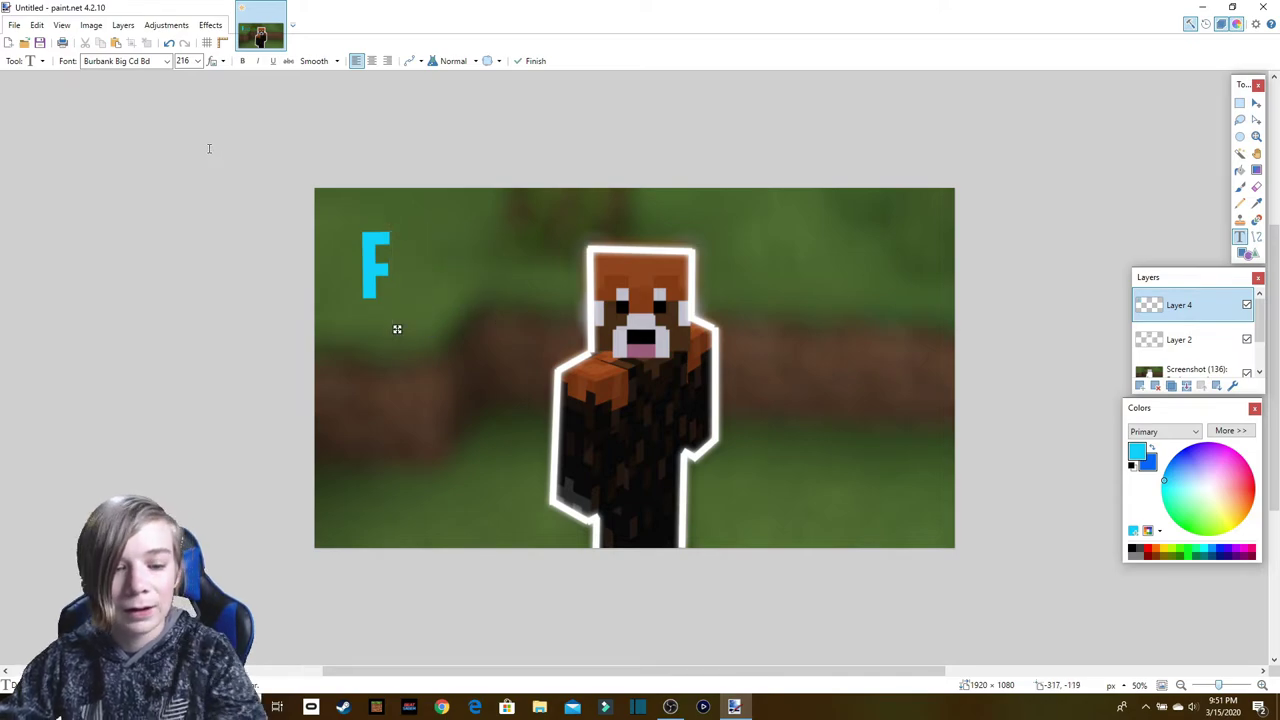
type("AKE")
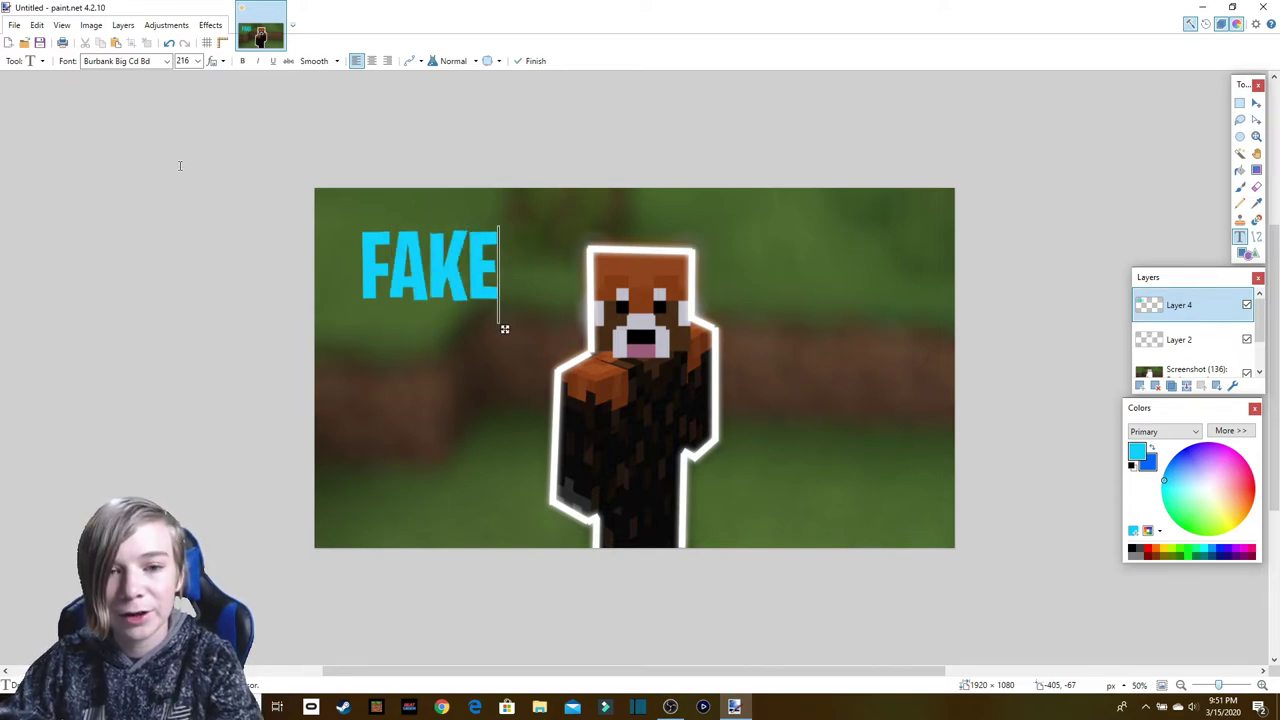
Step: Enlarge the FAKE text to a font size of 288
left_click(197, 61)
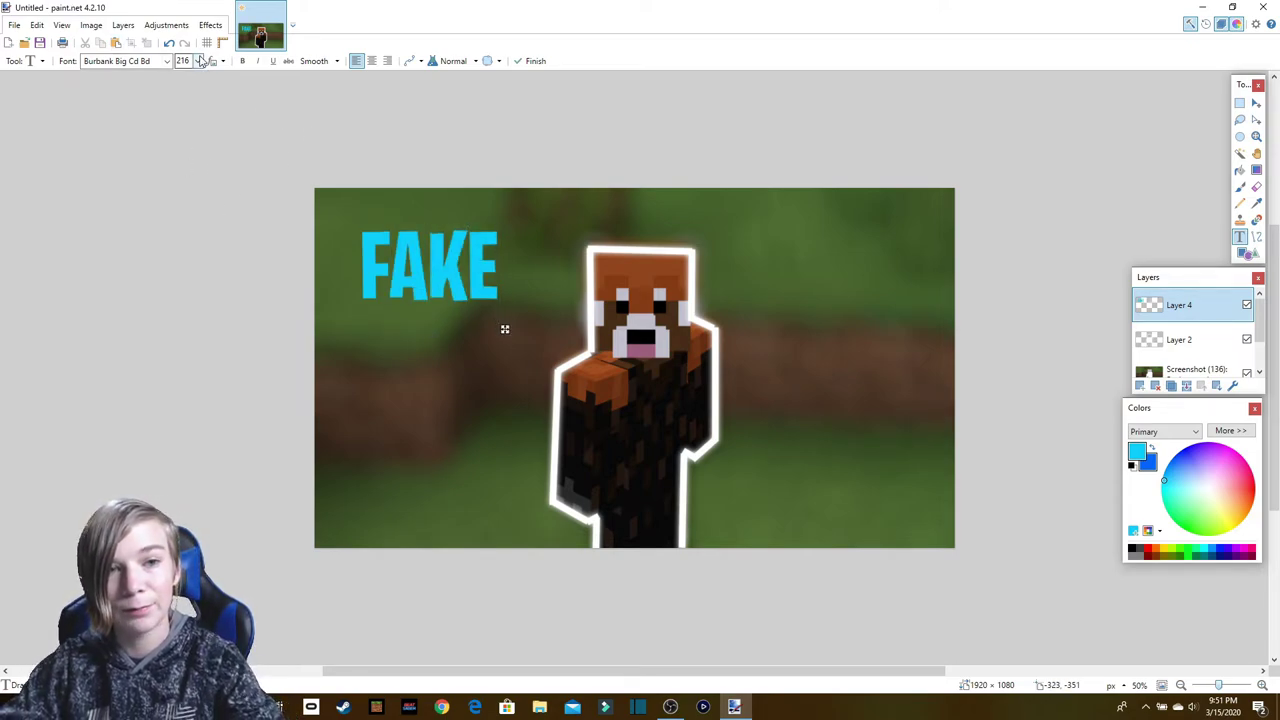
left_click(184, 296)
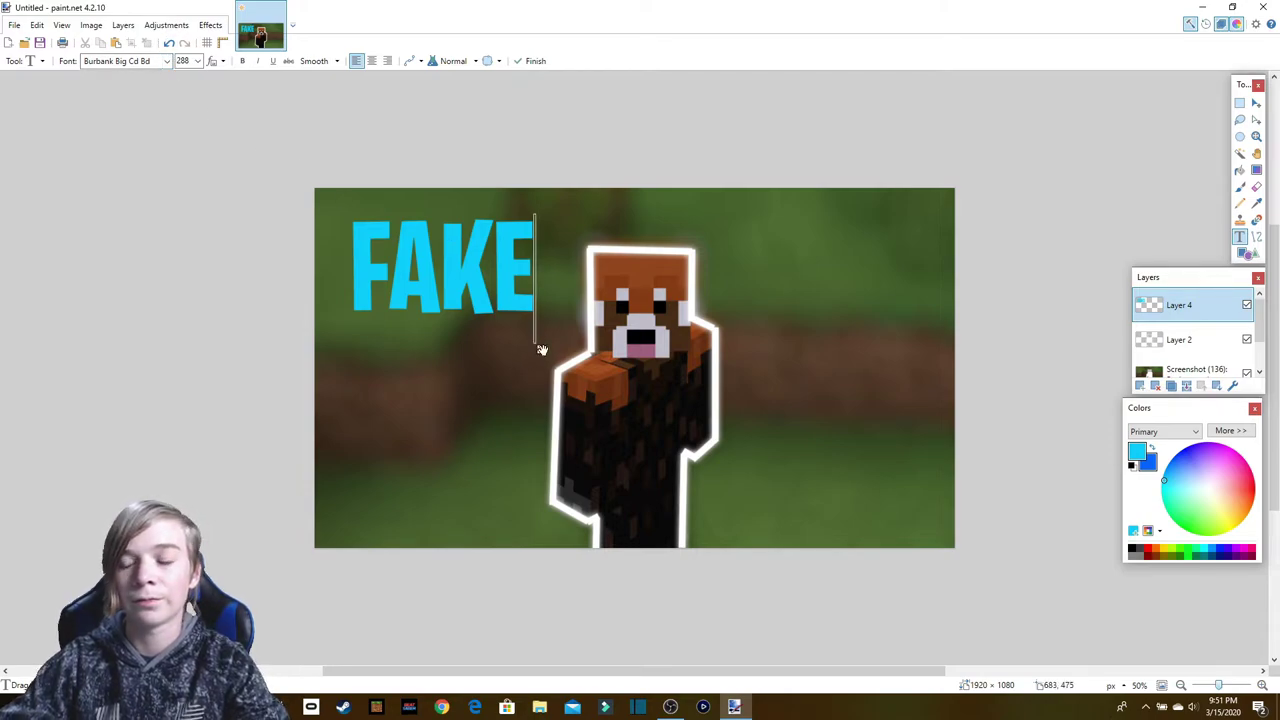
Step: Select the FAKE lettering with the Magic Wand, fill it with a vertical light-to-dark blue linear gradient and deselect it
left_click(1240, 155)
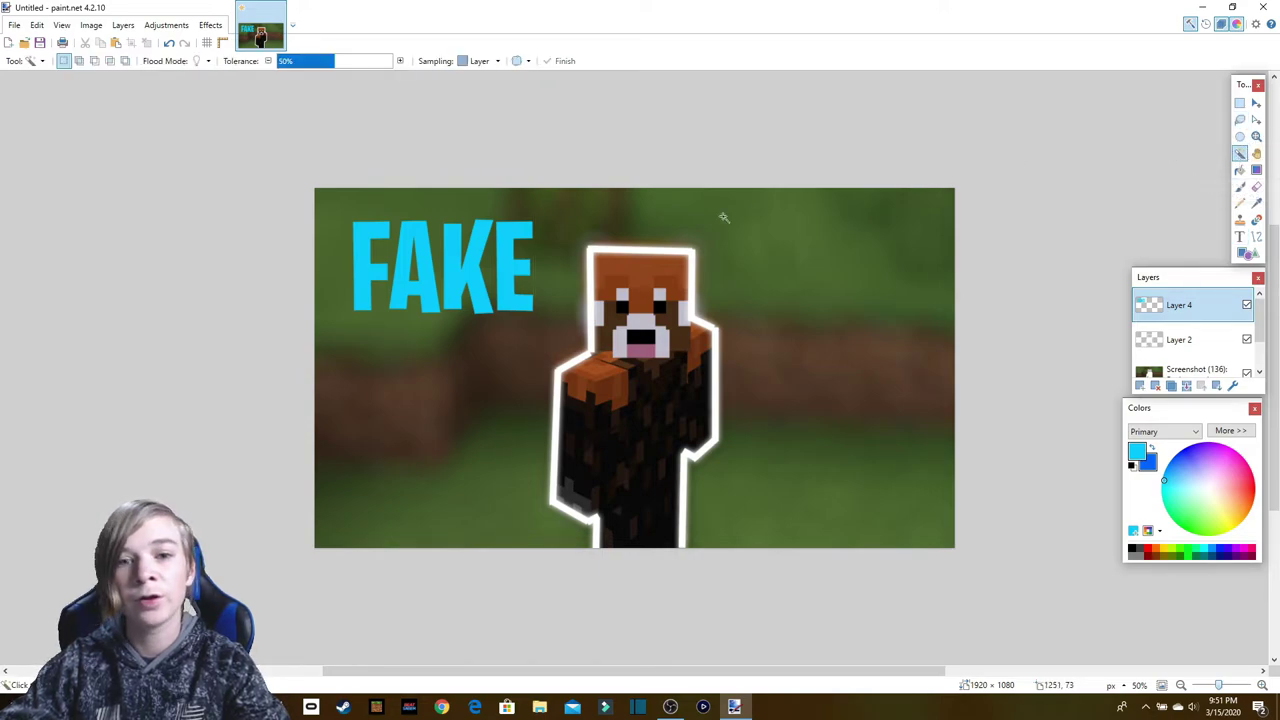
left_click(473, 287)
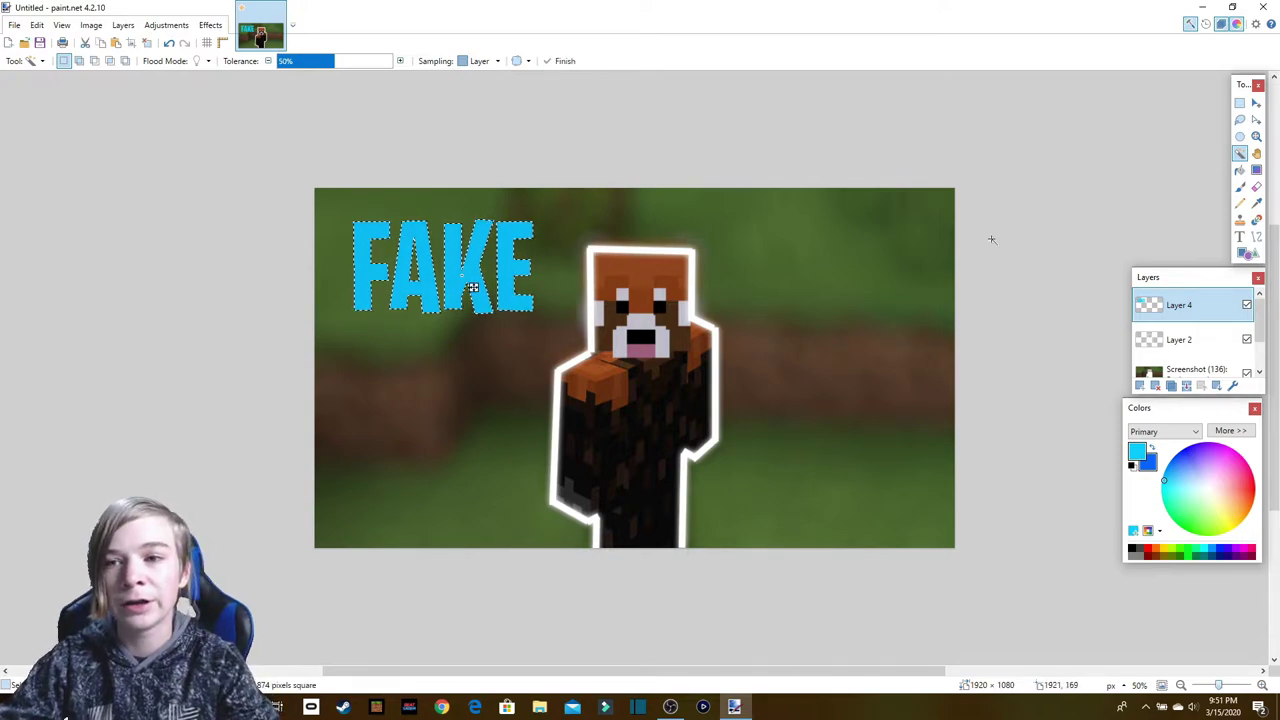
left_click(1257, 172)
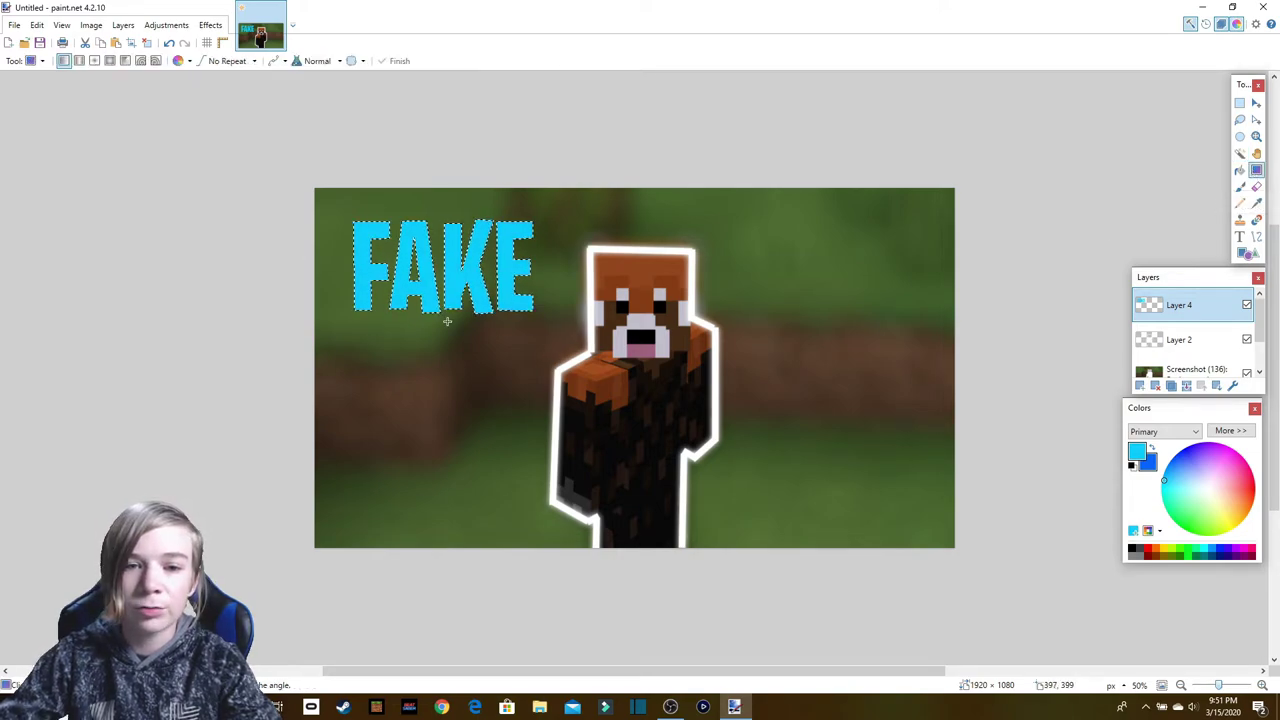
left_click_drag(447, 321, 450, 347)
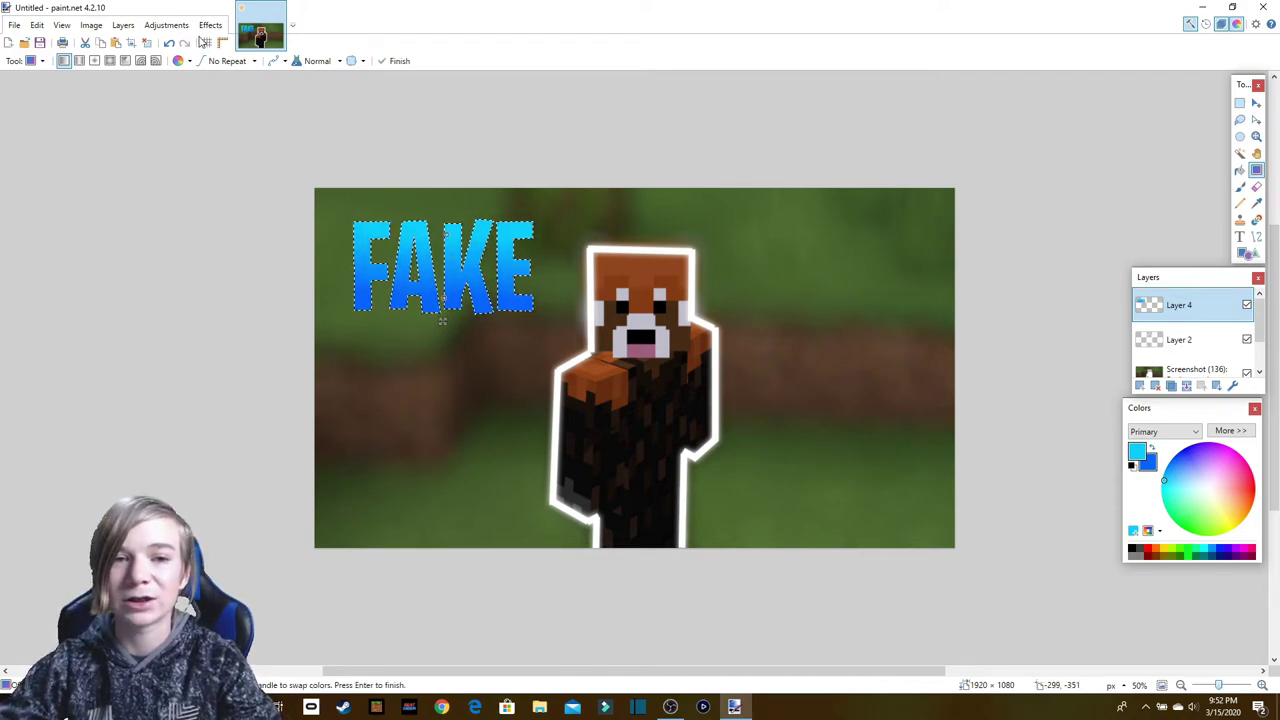
left_click(146, 44)
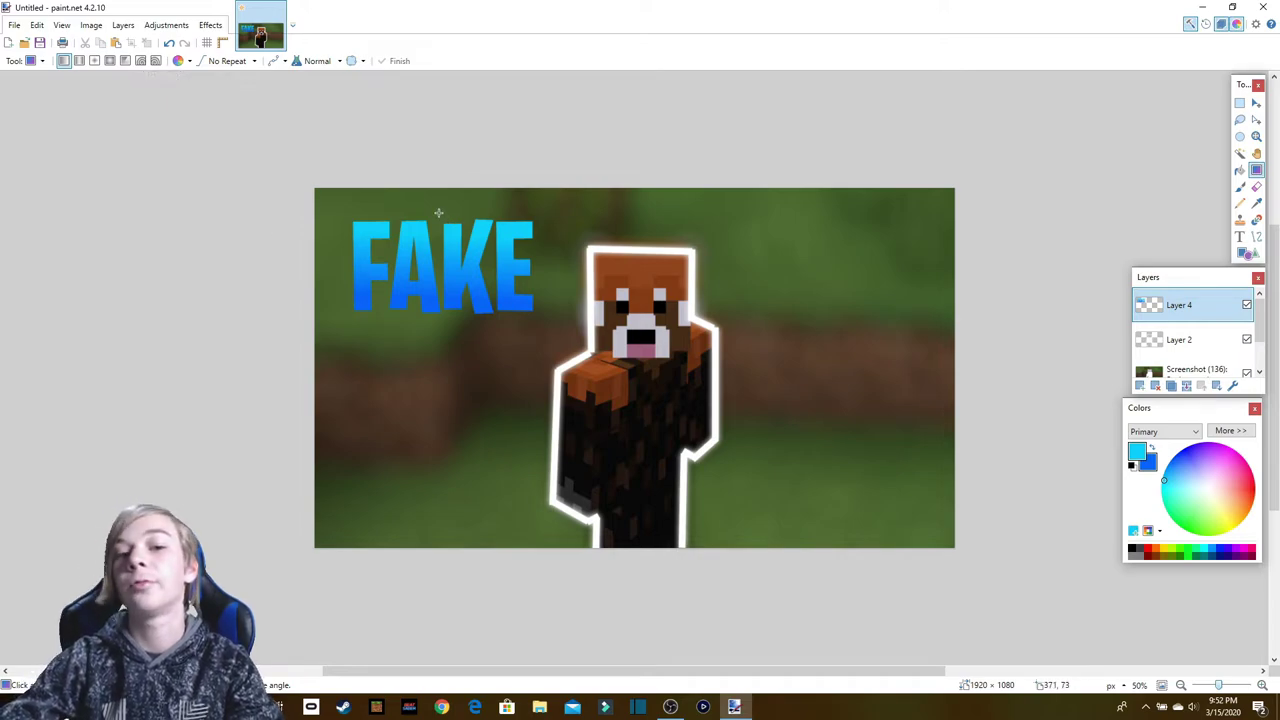
Step: Duplicate the FAKE text layer and make the lower of the two copies active
left_click(1170, 386)
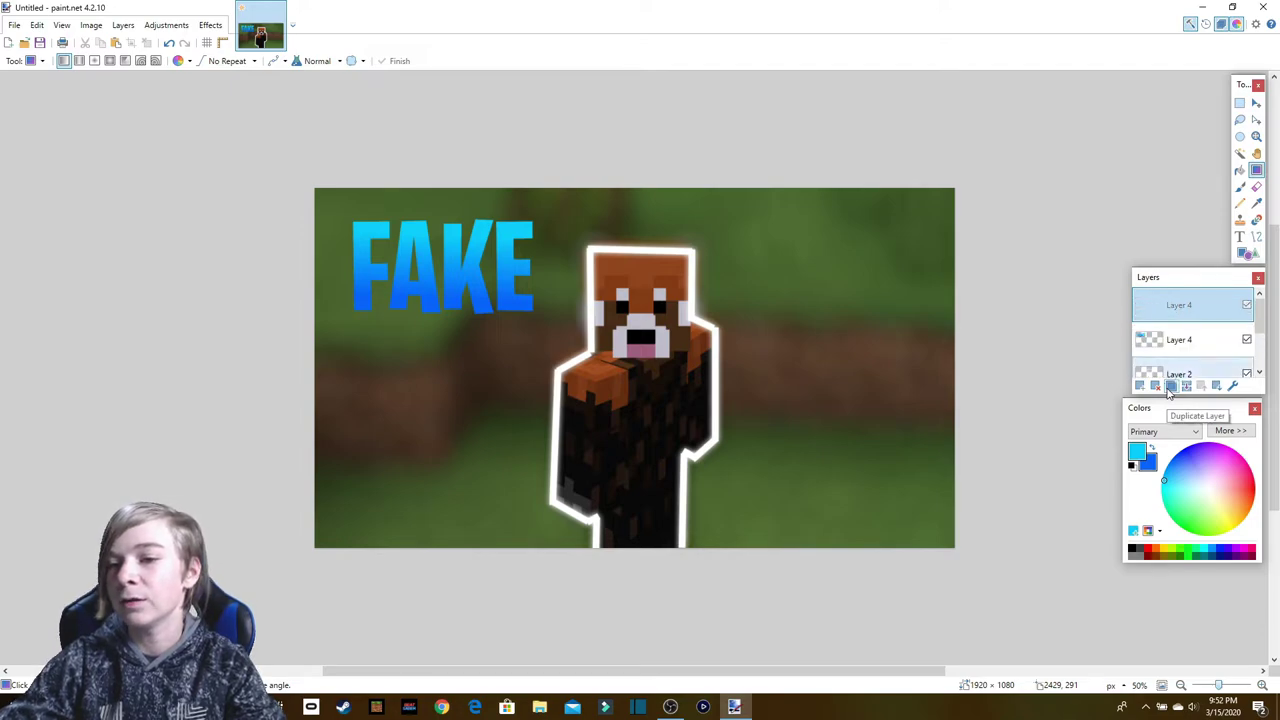
left_click(1176, 316)
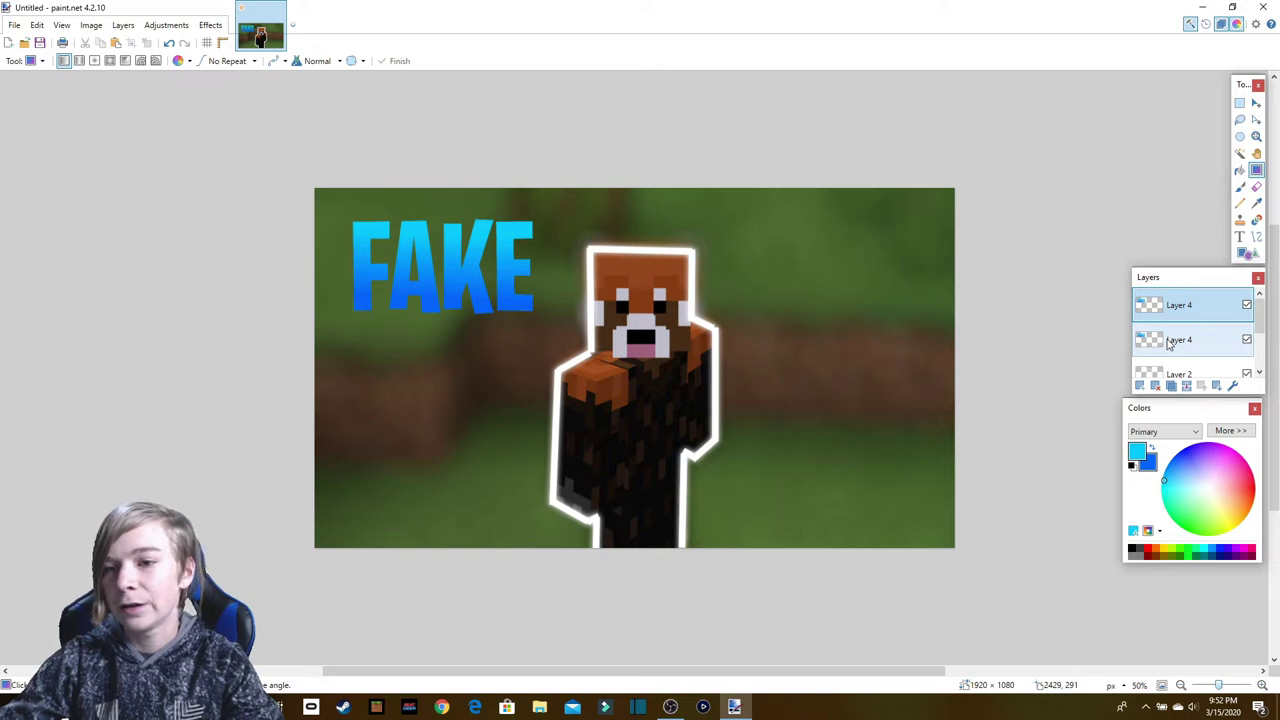
left_click(1170, 343)
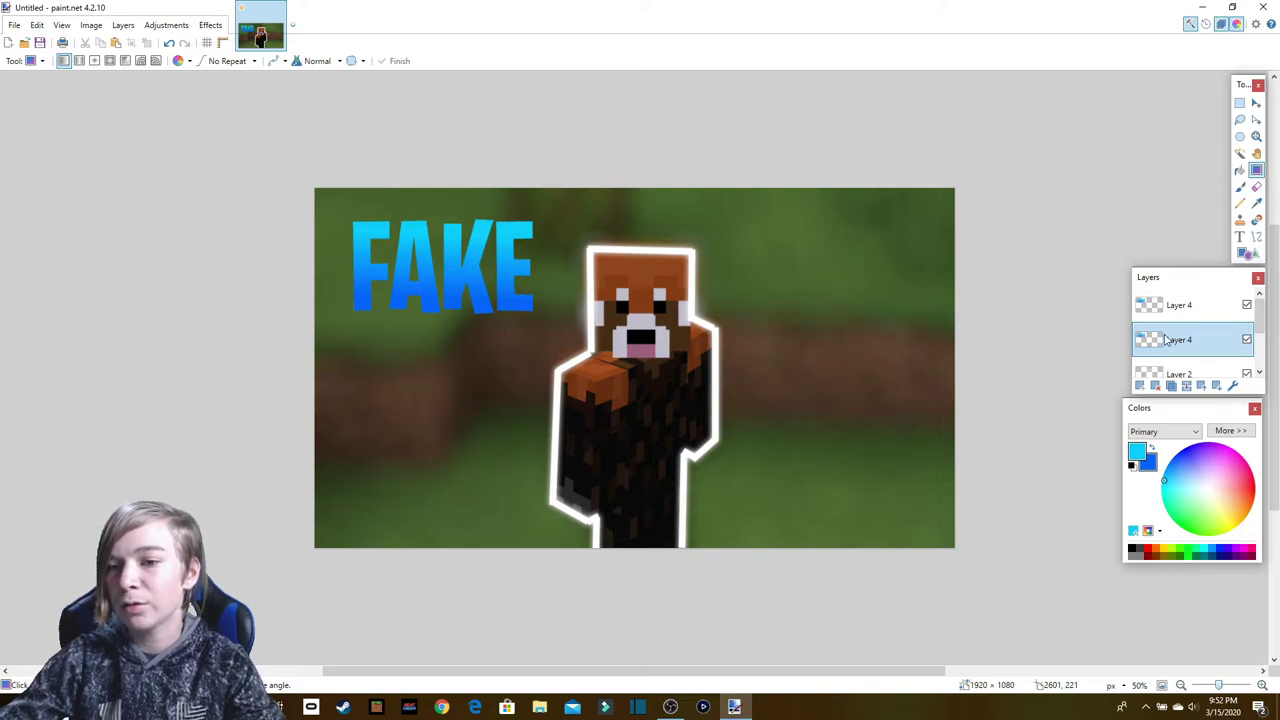
Step: Select everything on the lower text layer and shift it slightly downward behind the original with Move Selected Pixels
left_click(1257, 106)
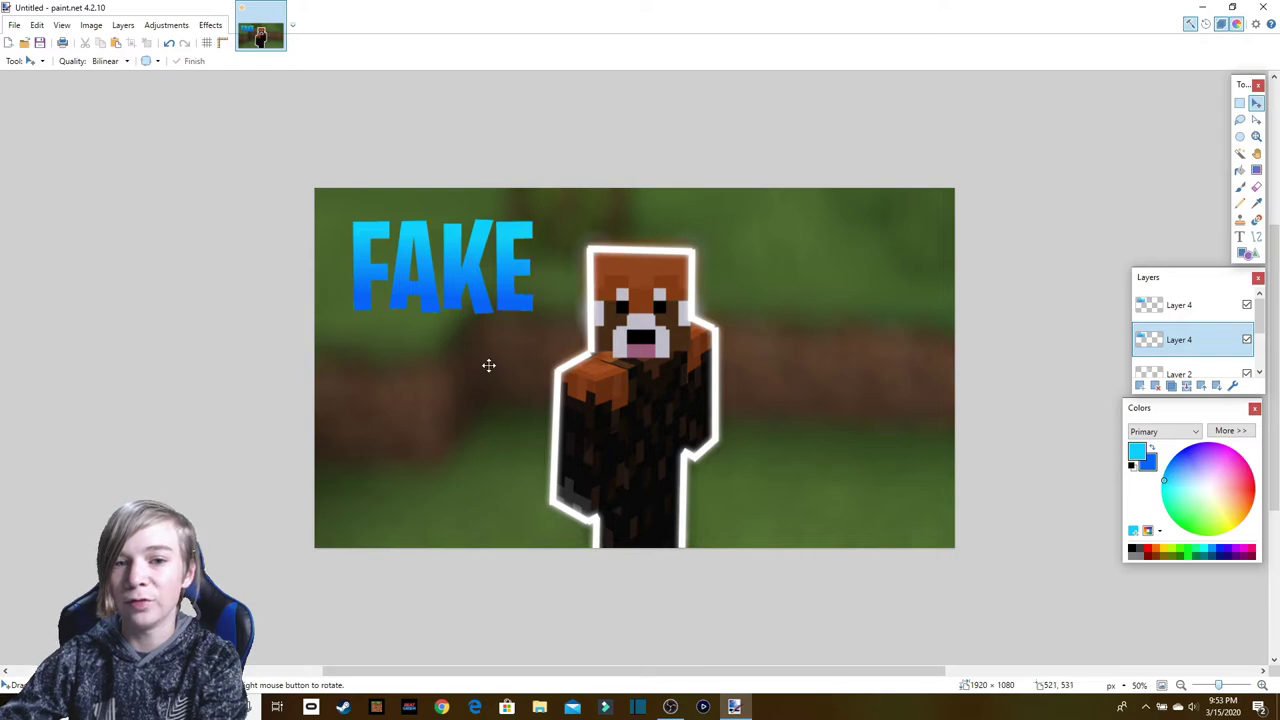
key("ctrl+a")
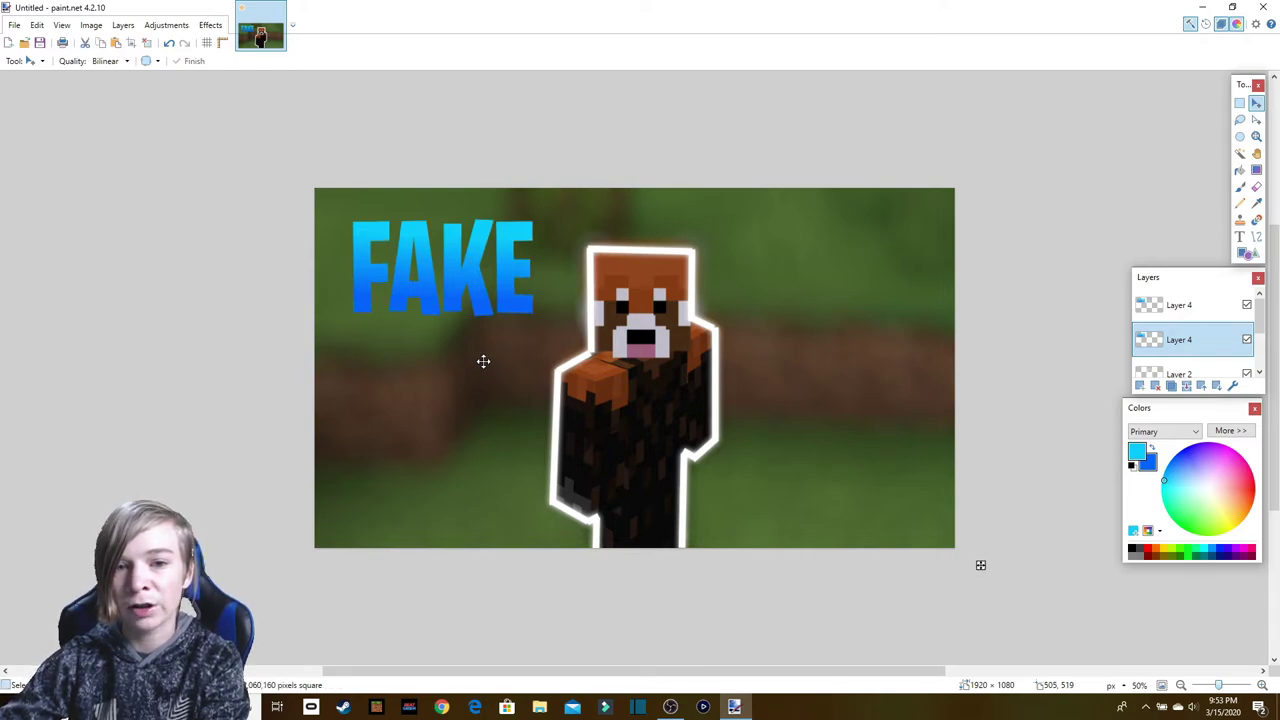
left_click(580, 374)
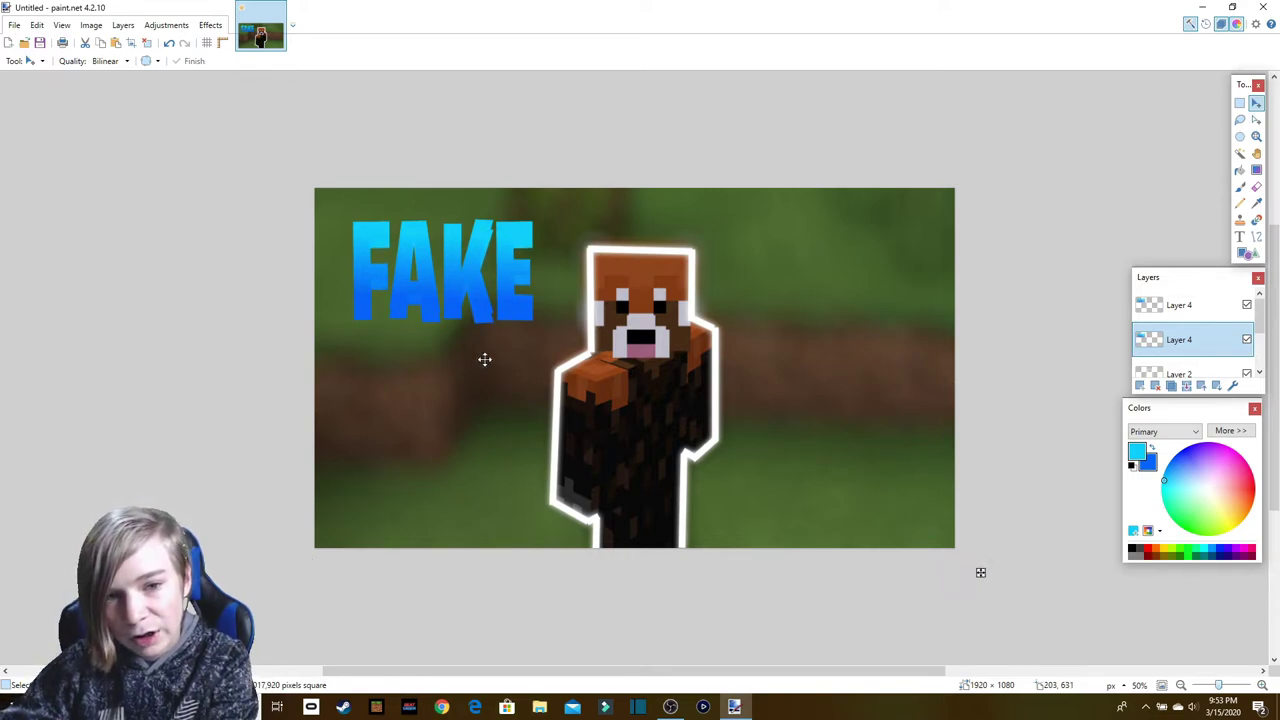
Step: Shift the lower FAKE copy slightly downward, set its brightness to -100 and clear the selection
left_click_drag(449, 394, 449, 403)
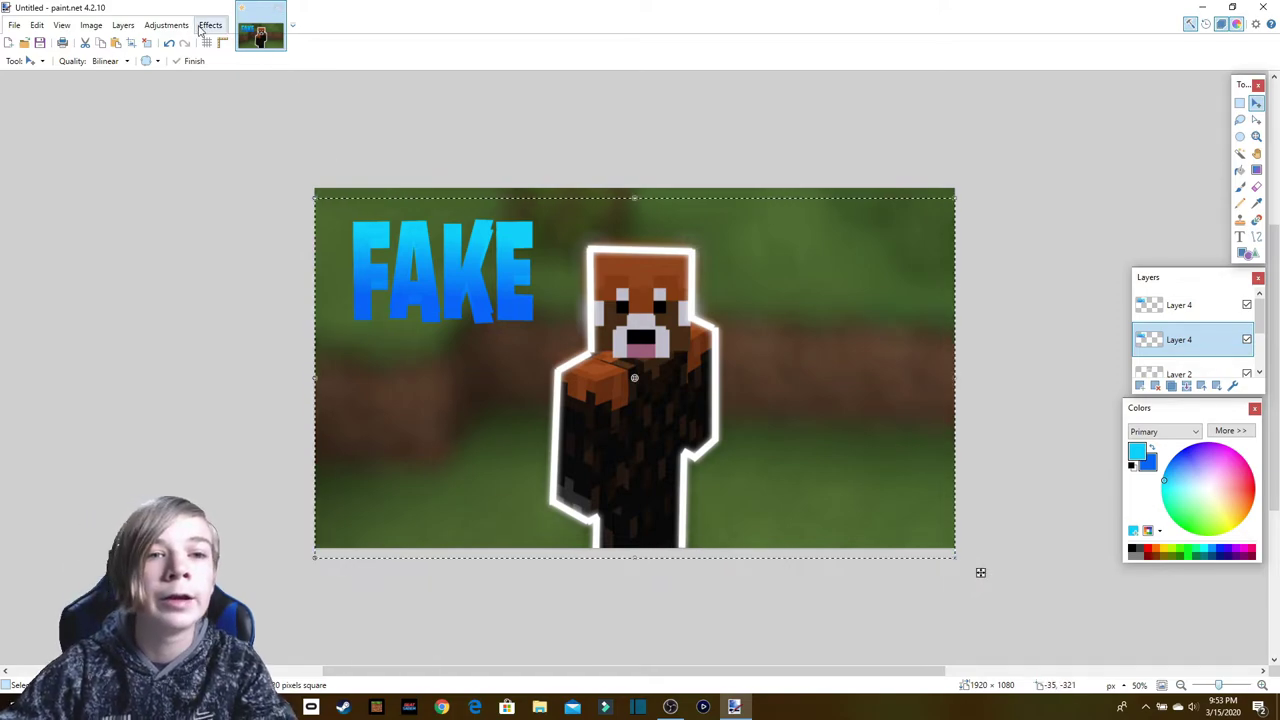
left_click(163, 25)
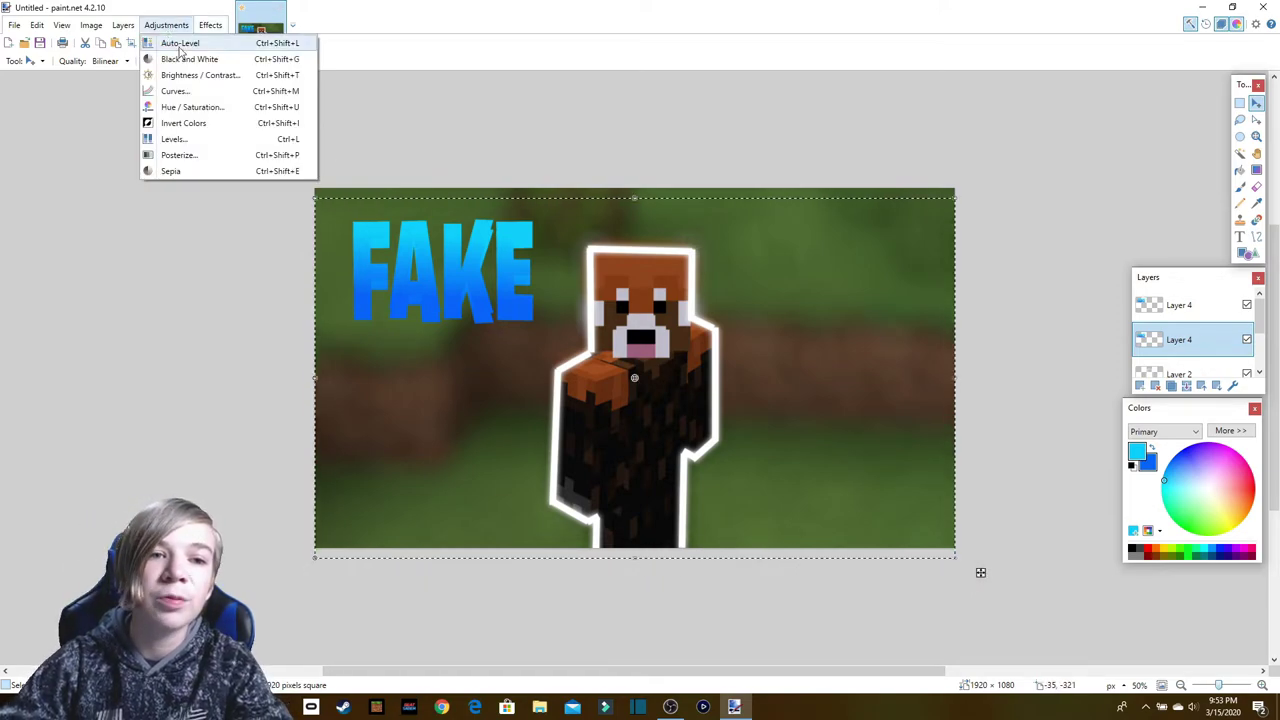
left_click(199, 75)
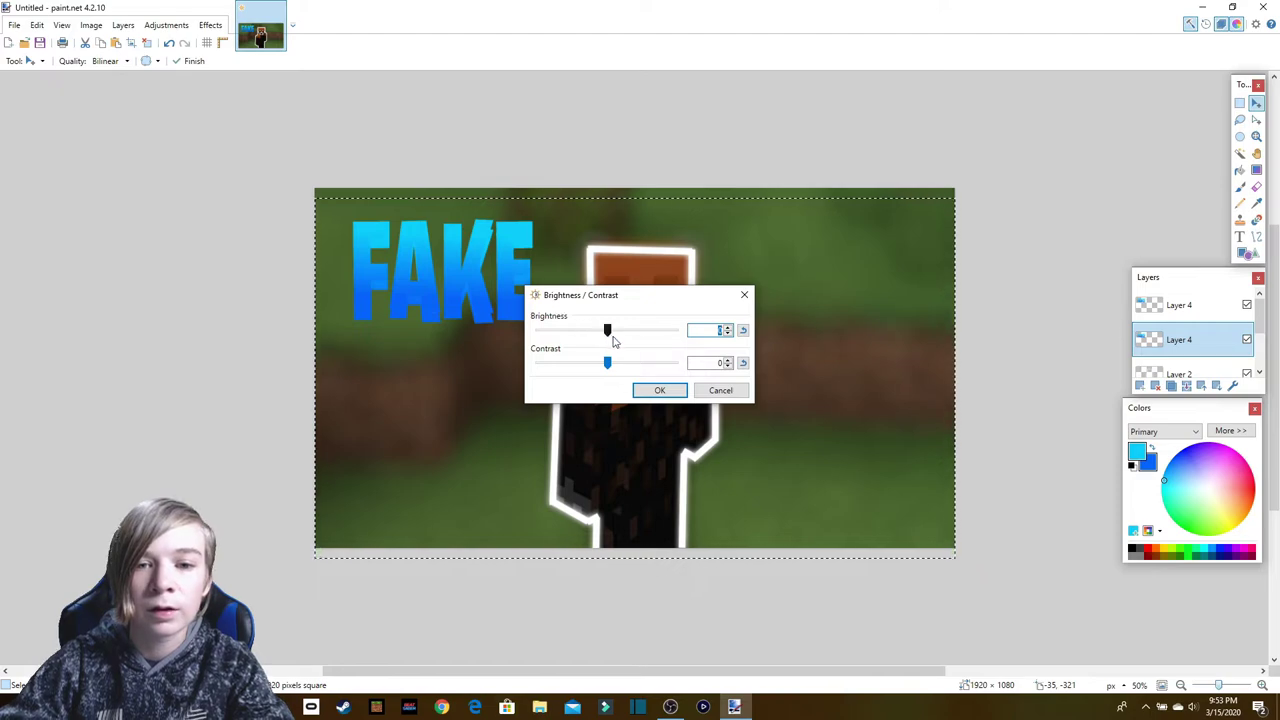
left_click_drag(608, 331, 537, 330)
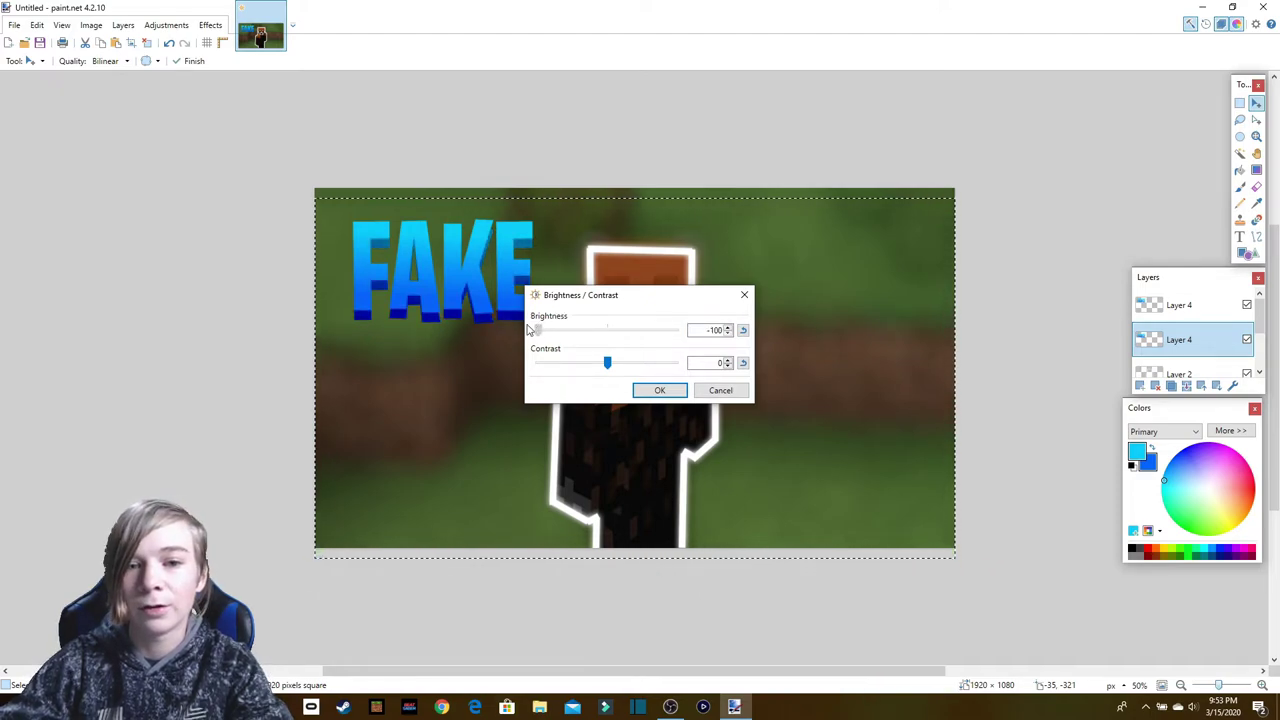
left_click(660, 390)
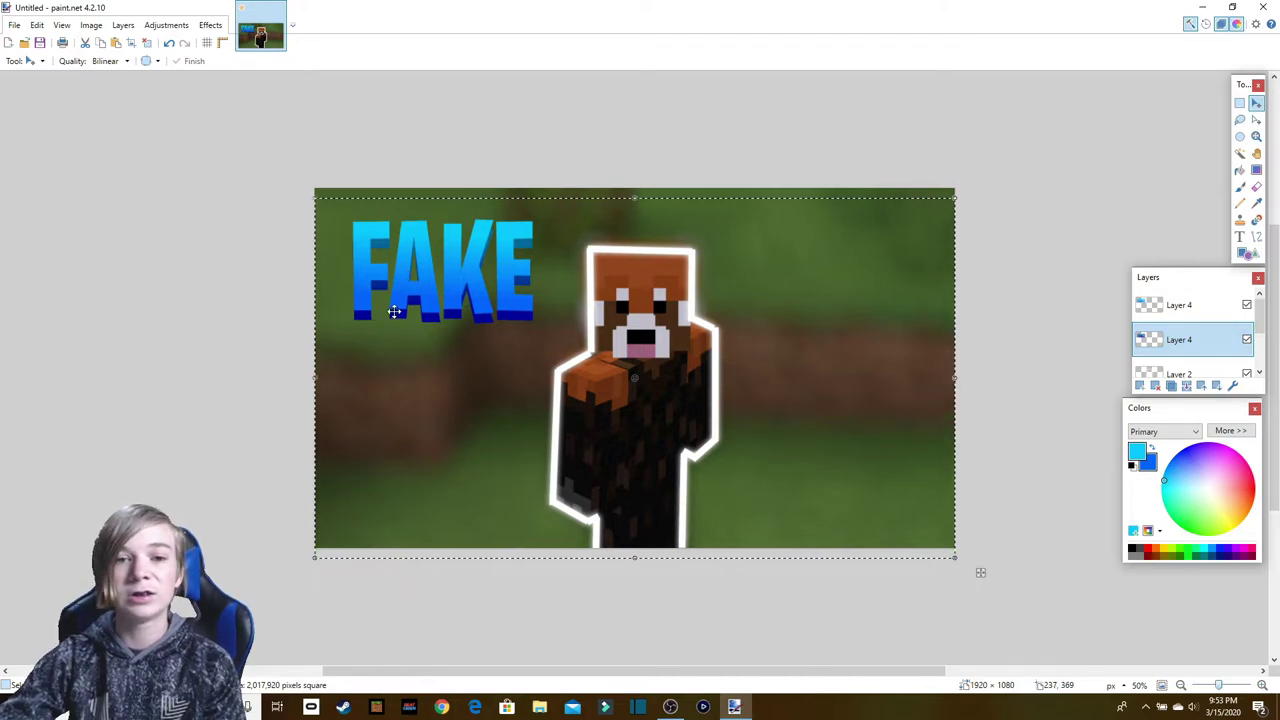
key("ctrl+d")
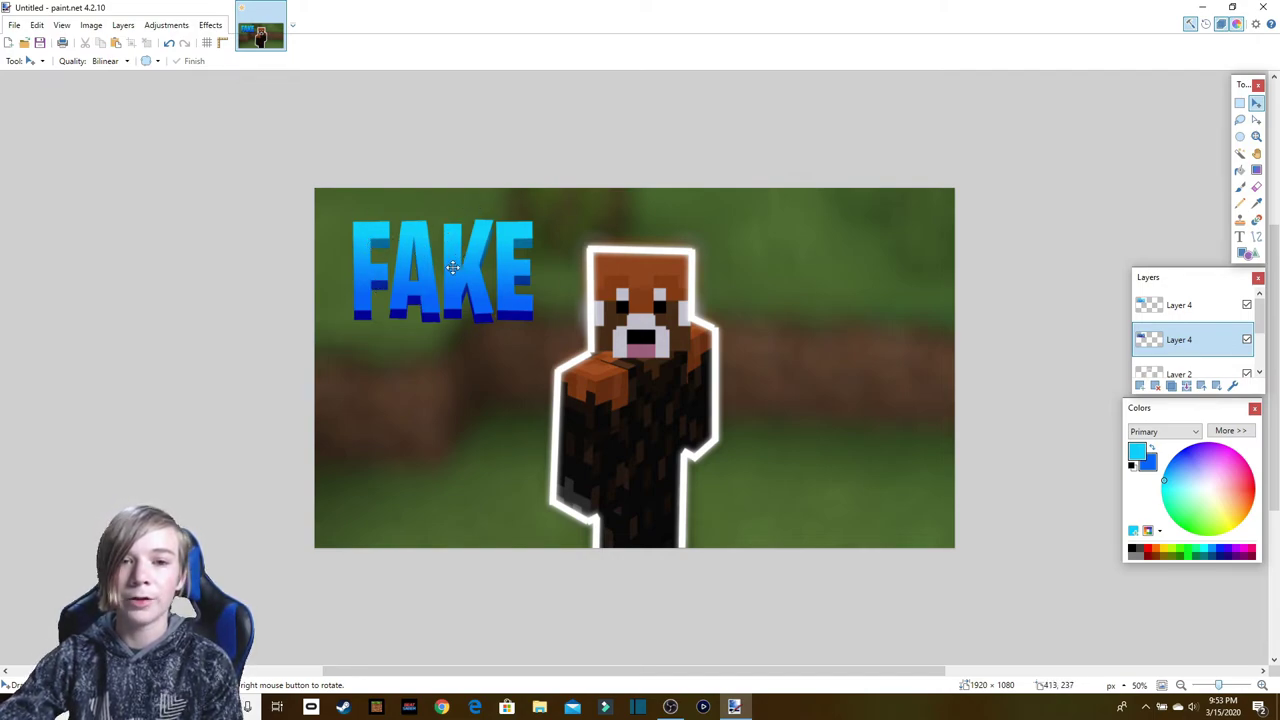
Step: Merge the upper FAKE text layer down into its darkened copy and nudge the merged lettering slightly to the right
left_click(1183, 307)
left_click(1182, 332)
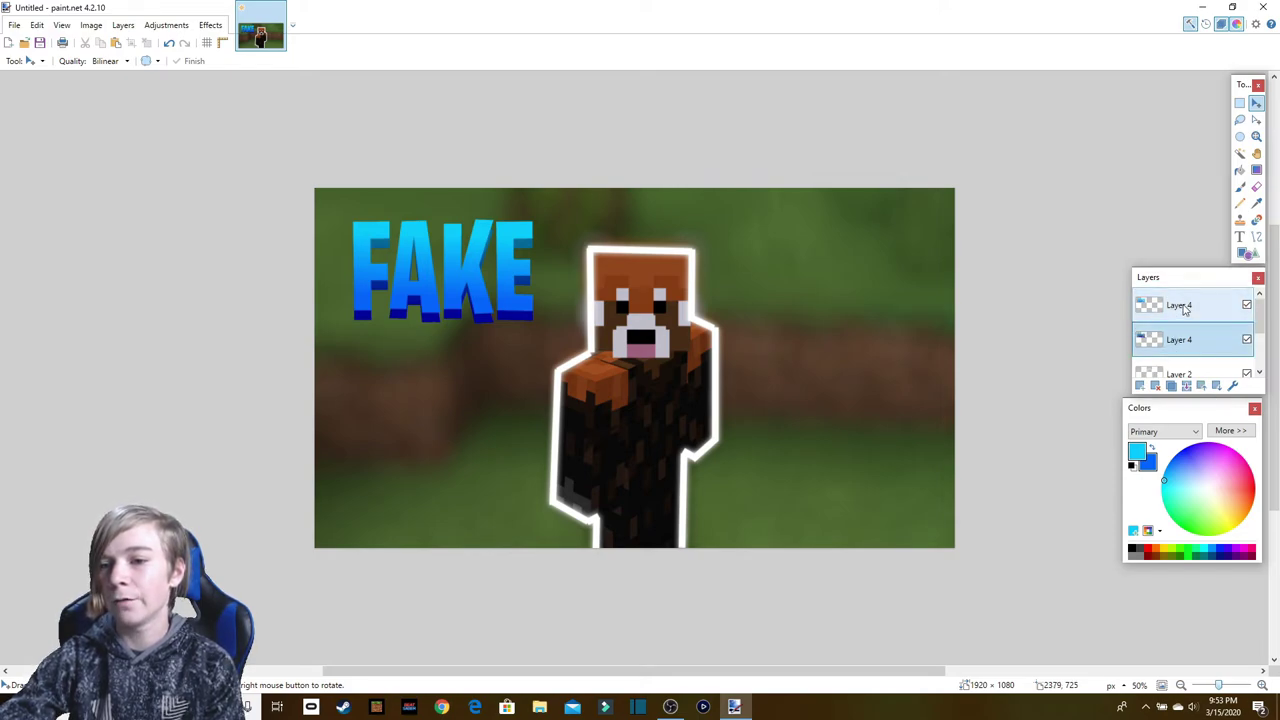
left_click(1186, 308)
left_click(1185, 326)
left_click(1182, 313)
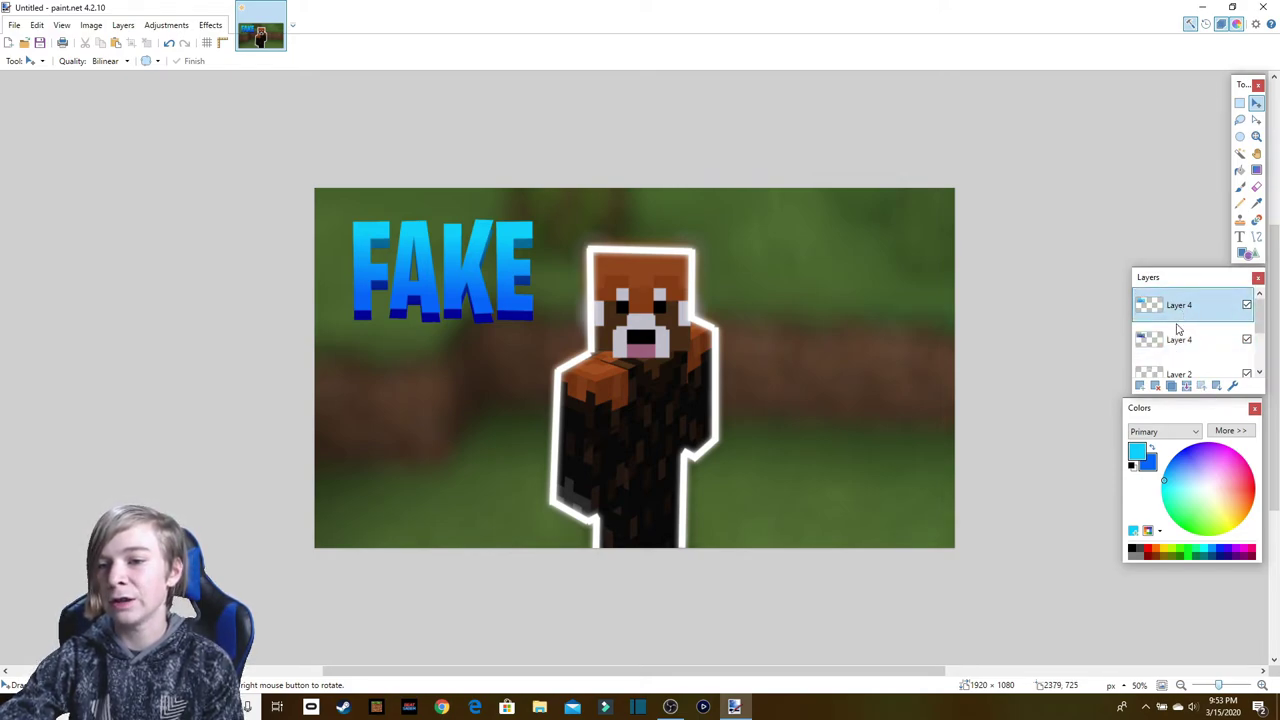
left_click(1186, 388)
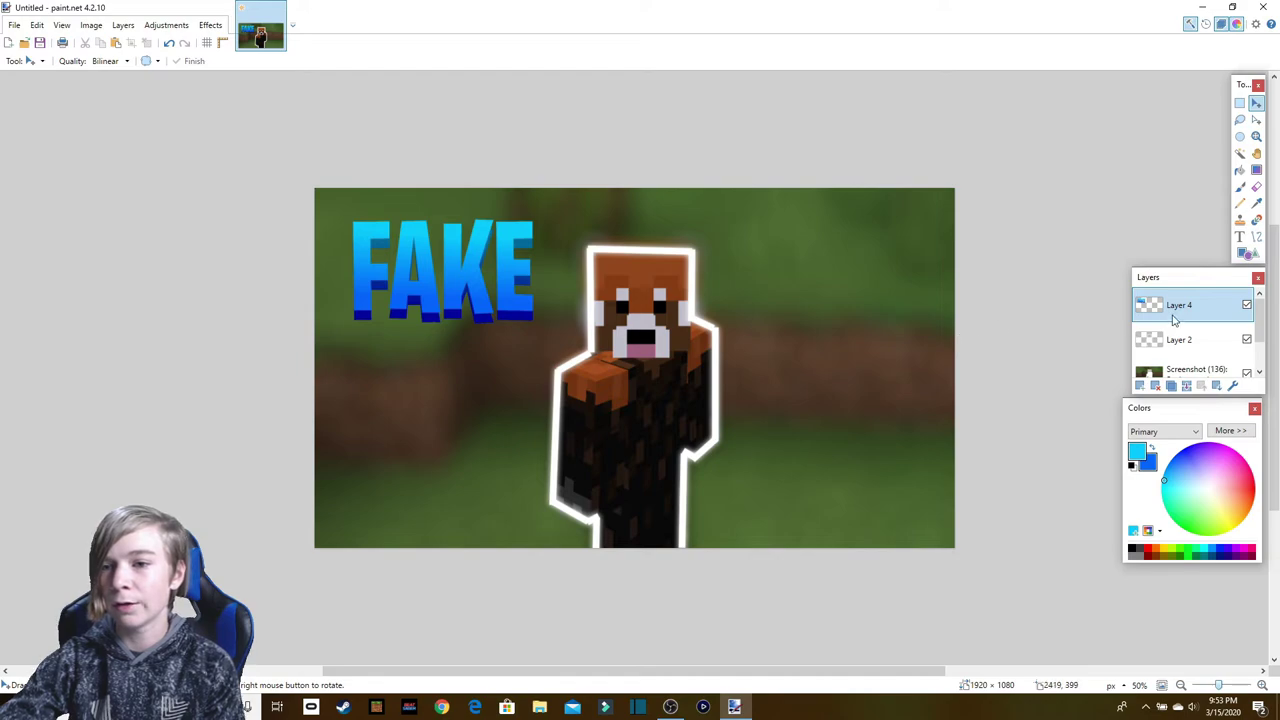
left_click_drag(564, 305, 985, 564)
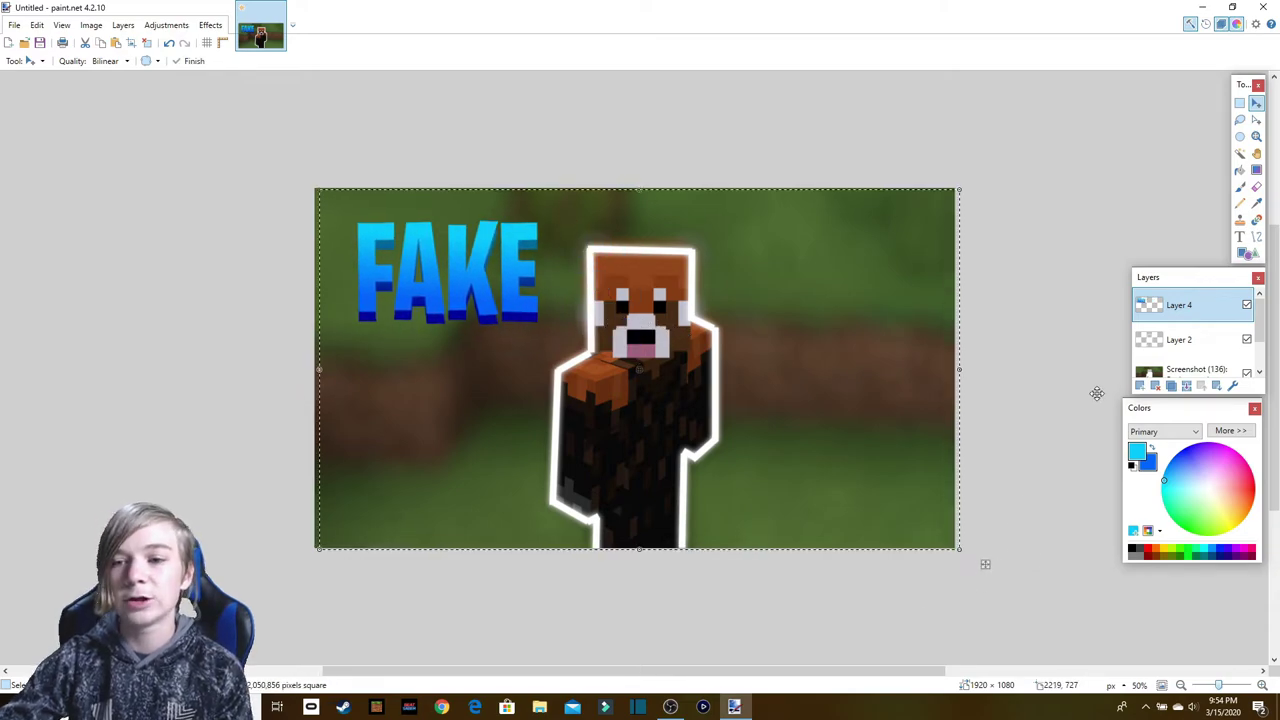
Step: Apply a Glow effect to the merged FAKE text with radius 20, brightness 3 and contrast 10, and deselect
left_click(222, 26)
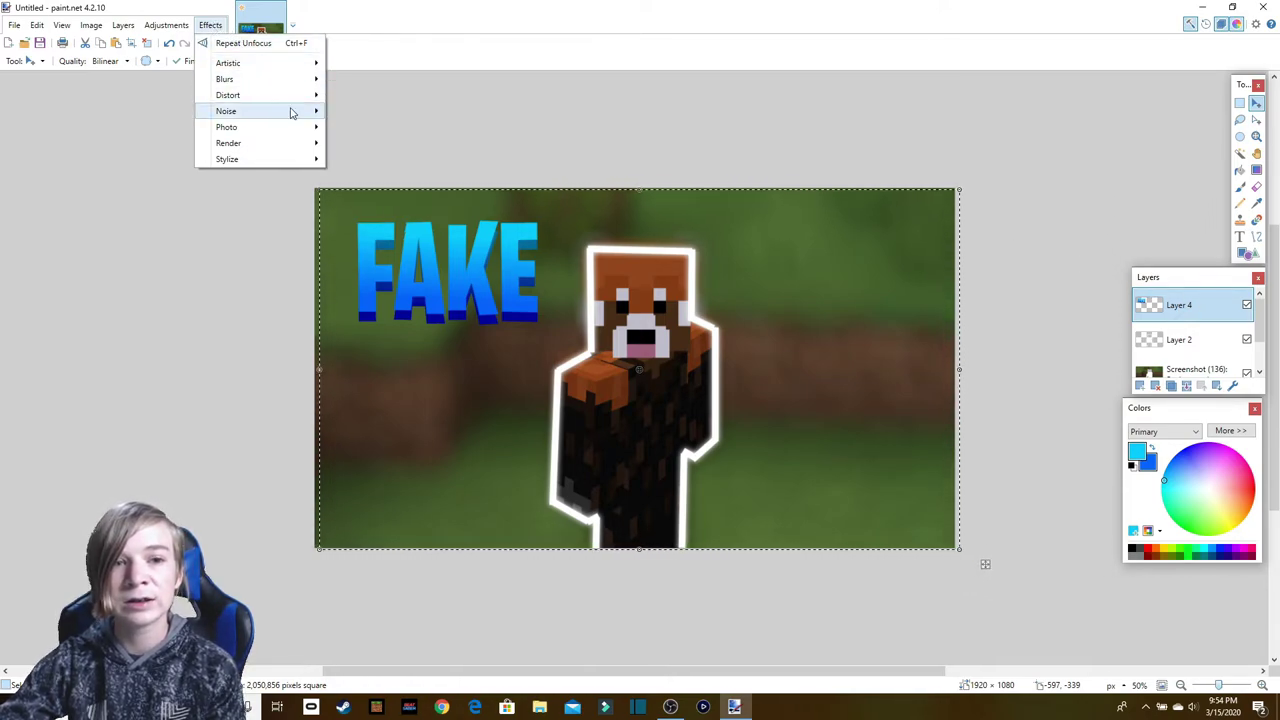
mouse_move(297, 128)
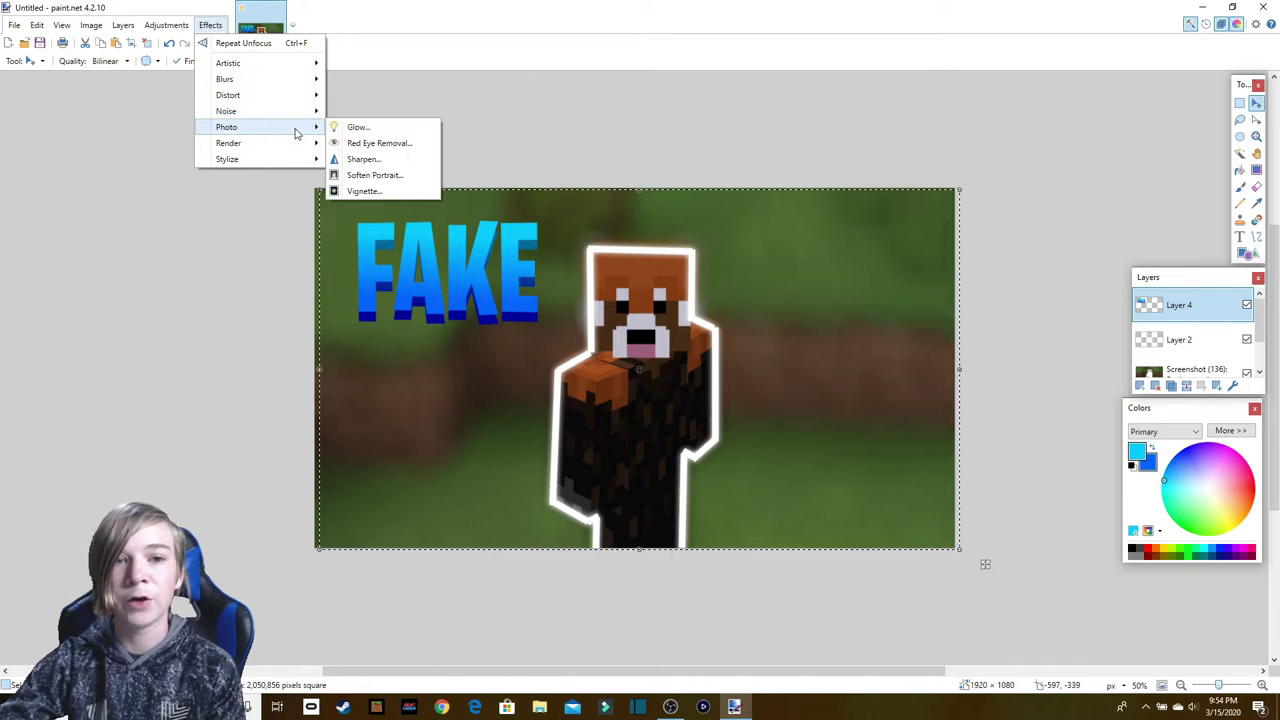
left_click(336, 127)
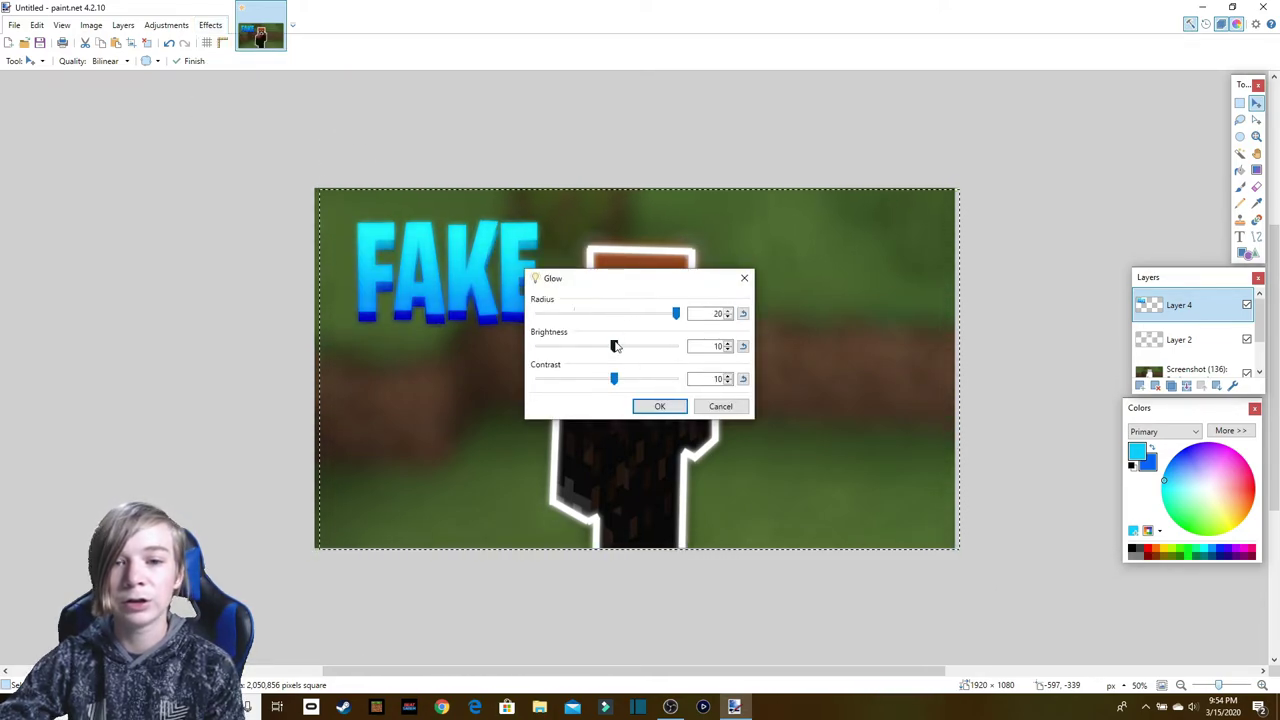
left_click_drag(613, 346, 609, 346)
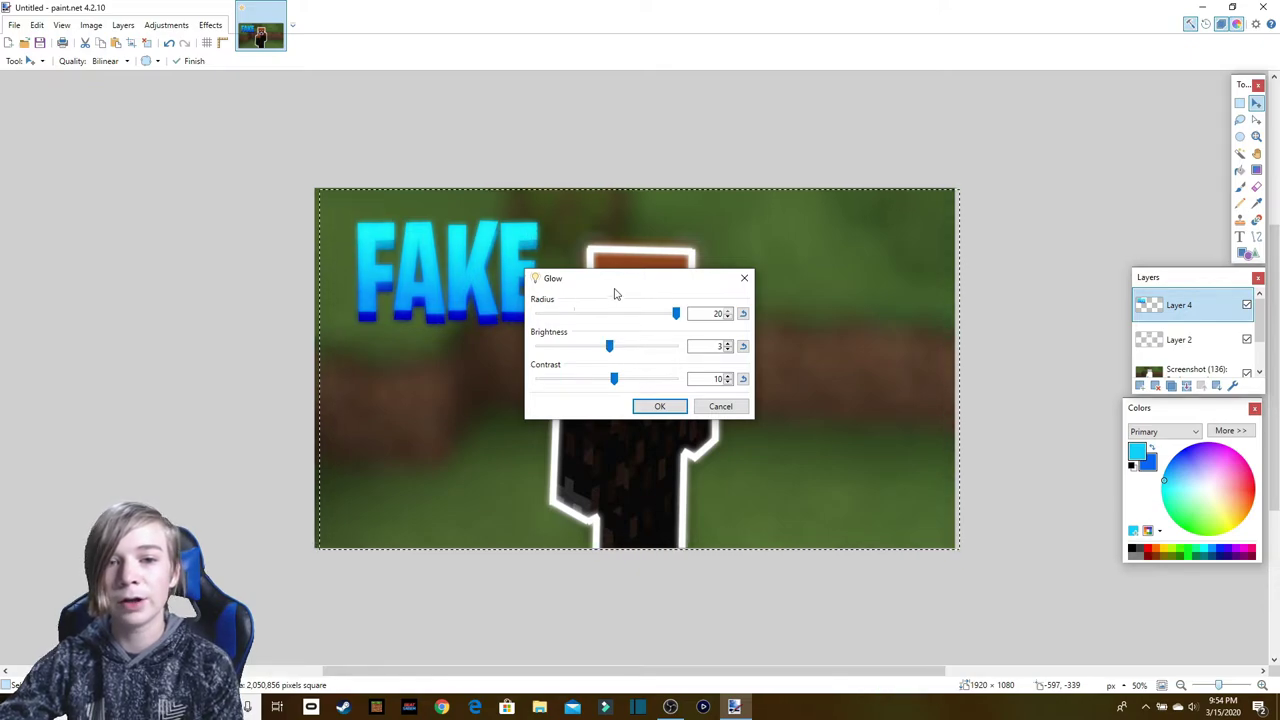
left_click_drag(617, 294, 865, 374)
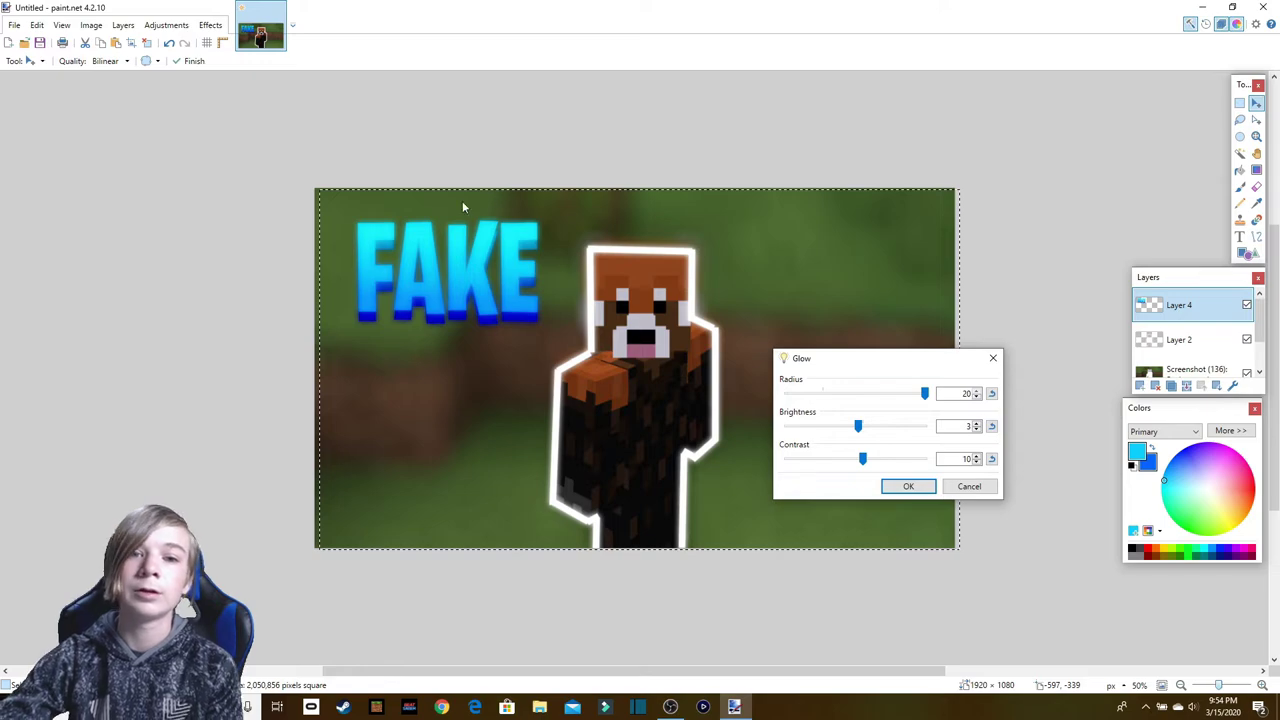
left_click(906, 486)
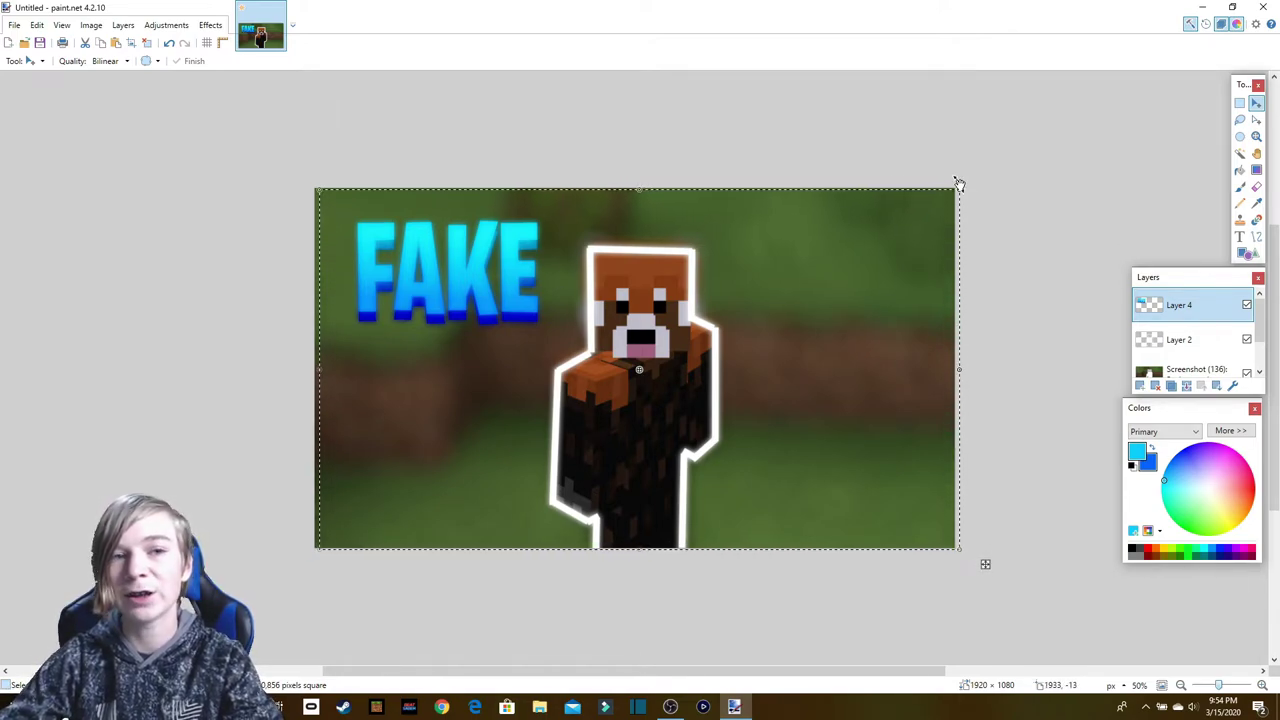
key("ctrl+d")
Step: Add a new layer above the FAKE text and set the primary colour to yellow-orange and the secondary to orange-red
left_click(1139, 385)
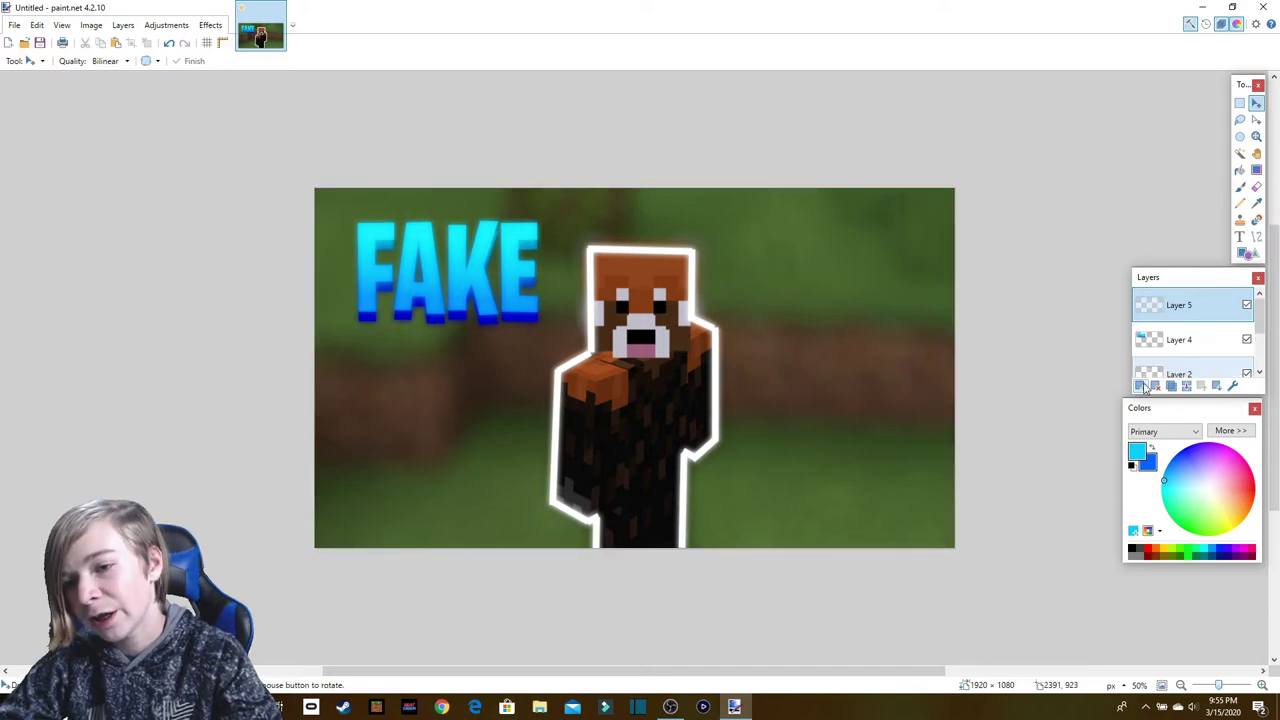
left_click(1241, 522)
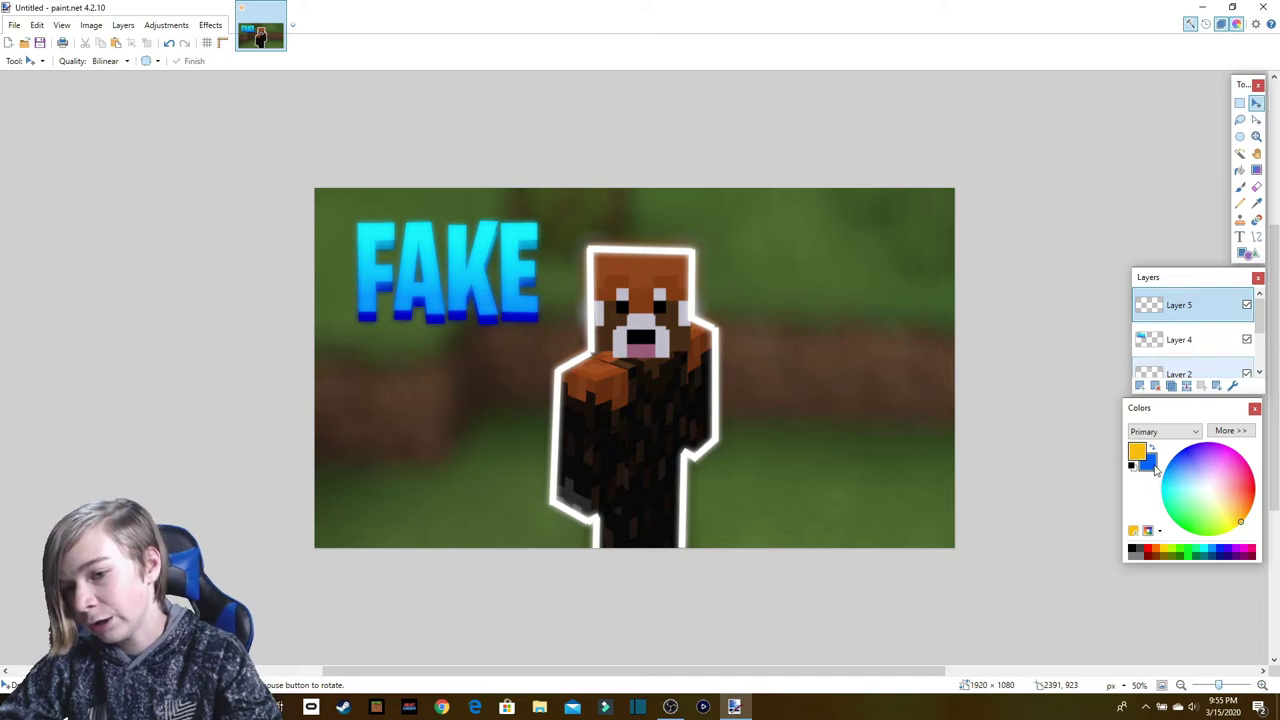
left_click(1152, 465)
left_click_drag(1247, 508, 1260, 512)
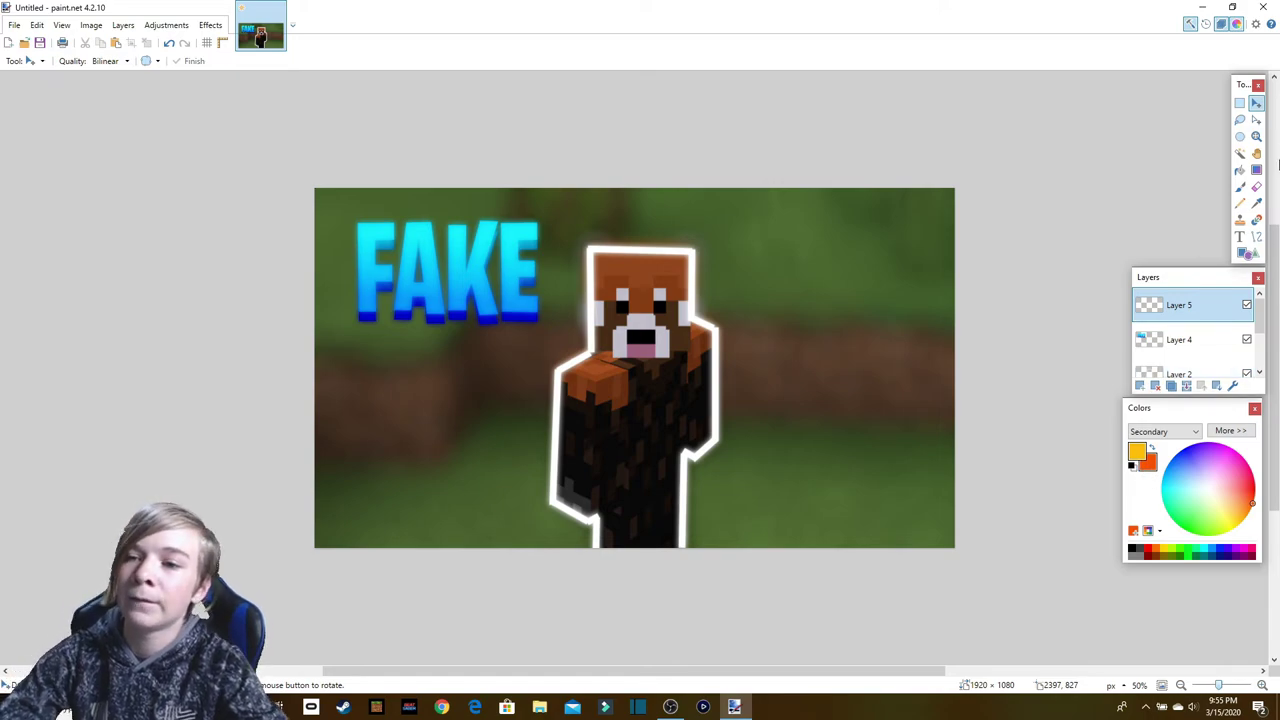
Step: Add the text THUMBNAIL in Burbank Big Cd Bd at size 288 and position it along the canvas's lower right edge
left_click(1241, 237)
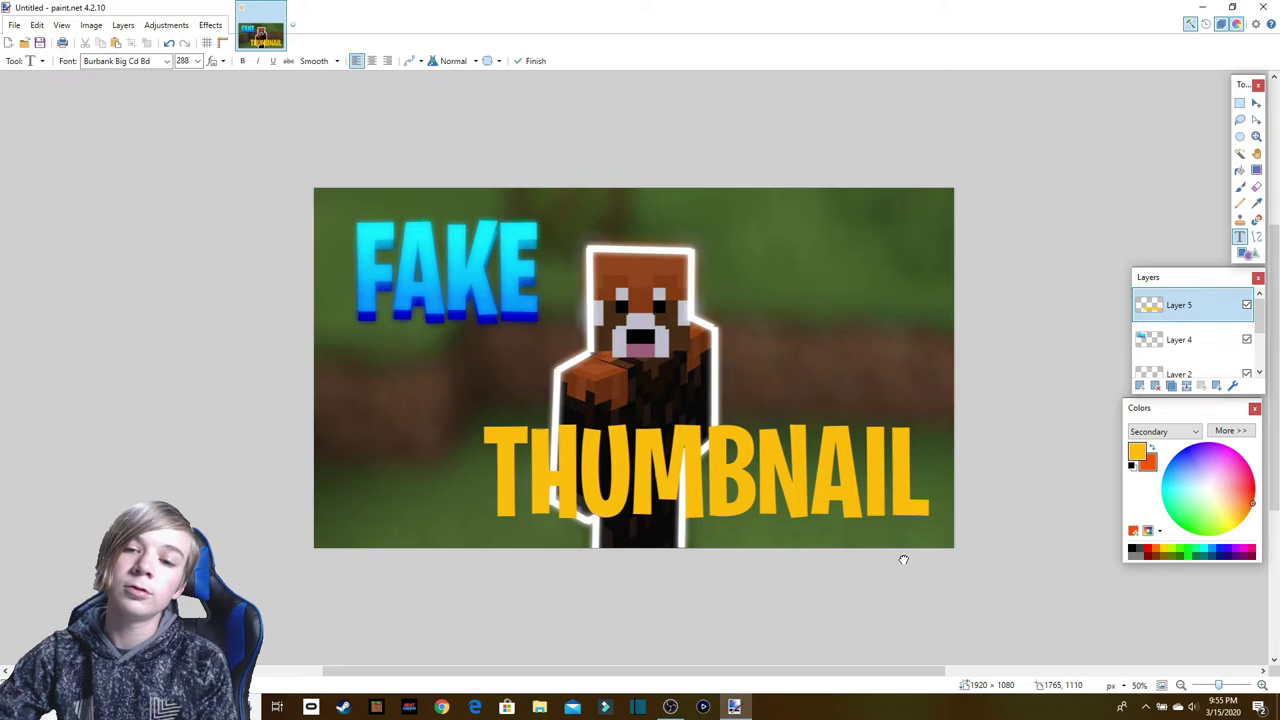
left_click_drag(903, 557, 904, 565)
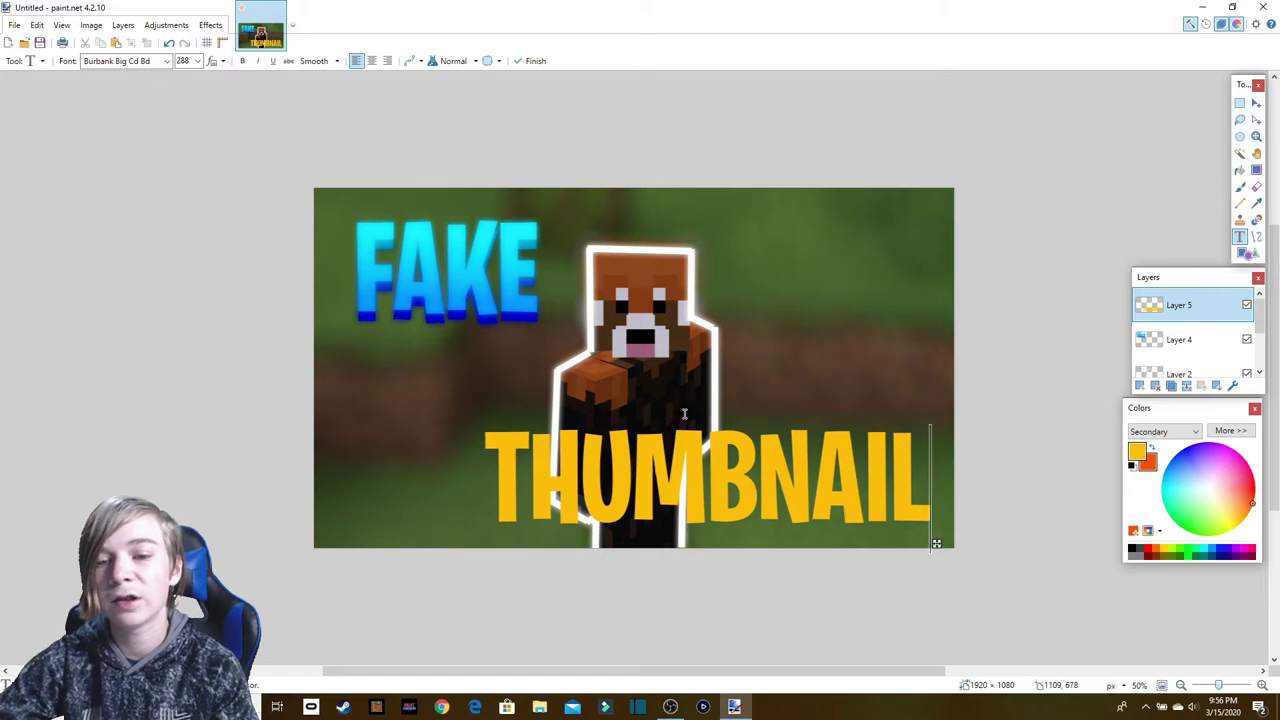
left_click_drag(936, 543, 921, 408)
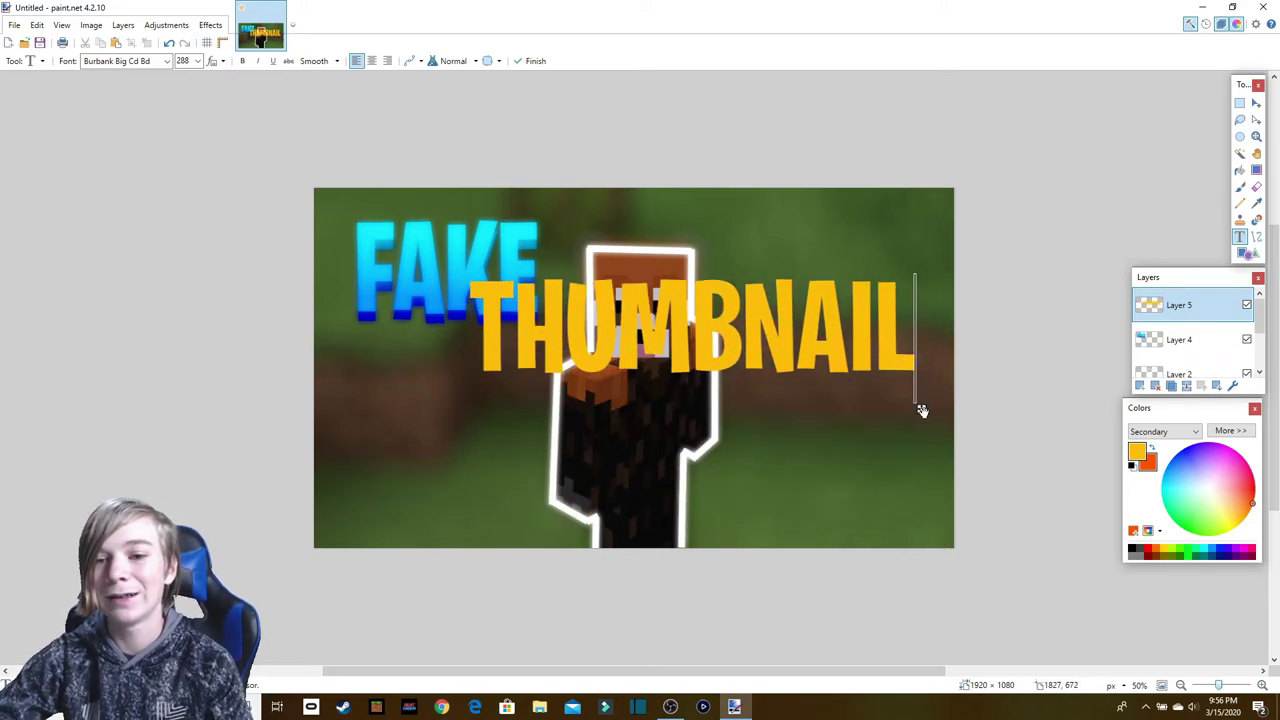
key("Escape")
key("ctrl+z")
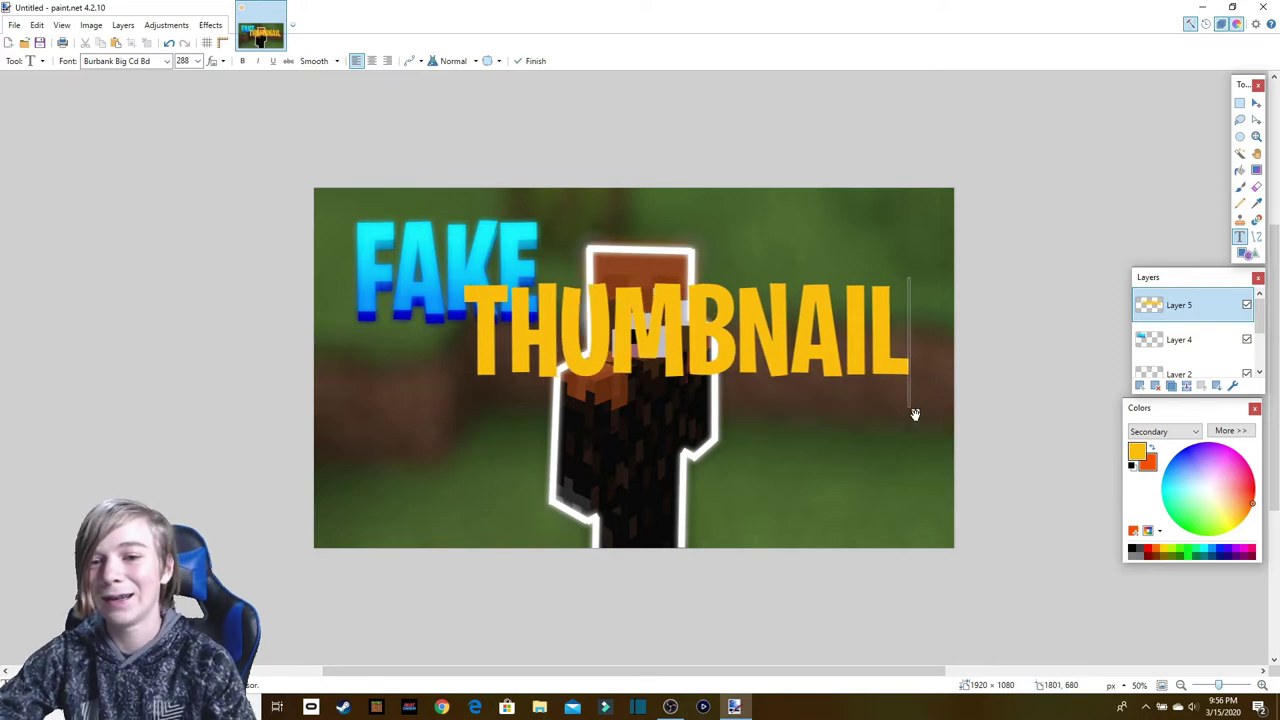
left_click_drag(914, 411, 944, 560)
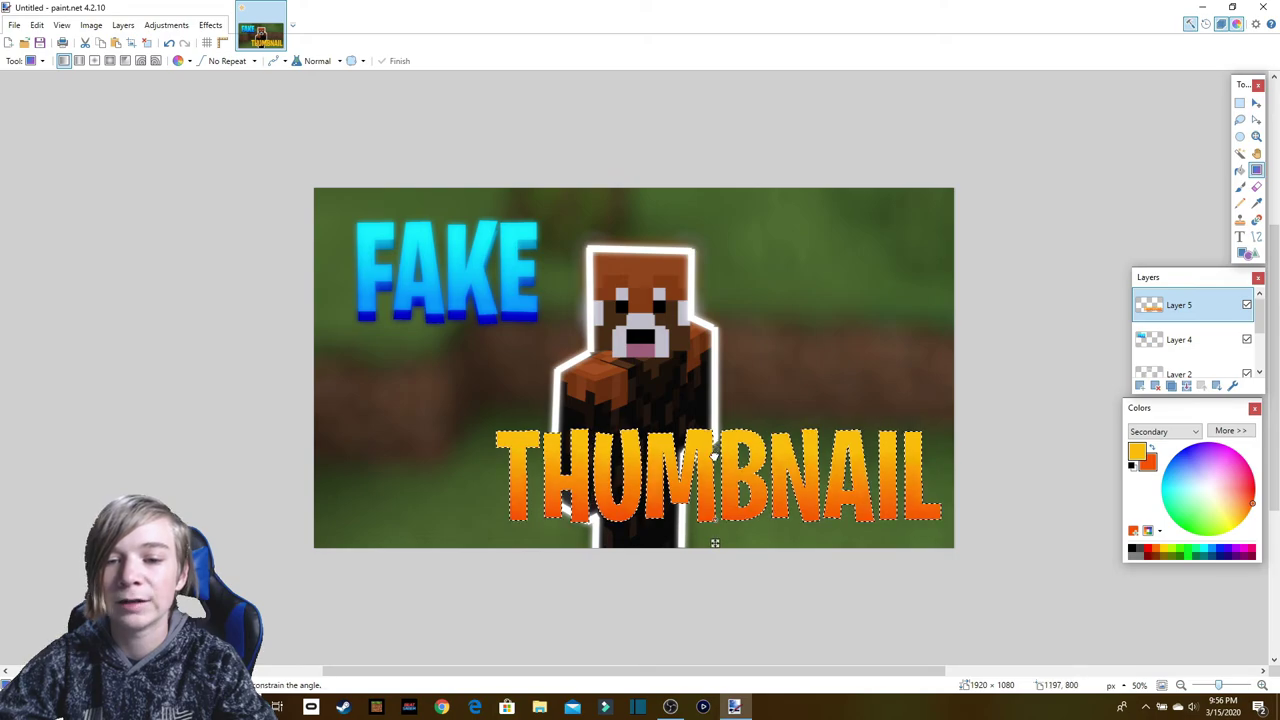
Step: Fill the THUMBNAIL lettering with a vertical yellow-to-orange-red linear gradient, deselect it and duplicate its layer
left_click_drag(714, 543, 716, 529)
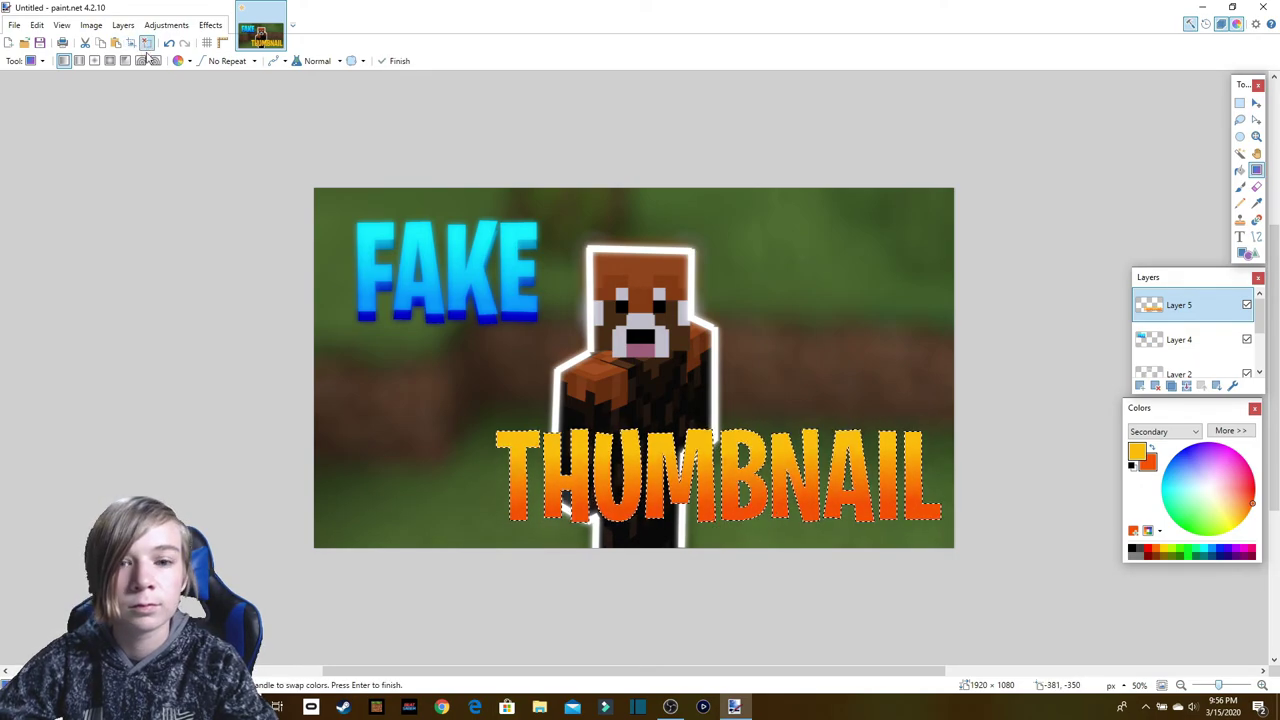
key("ctrl+d")
key("ctrl+shift+d")
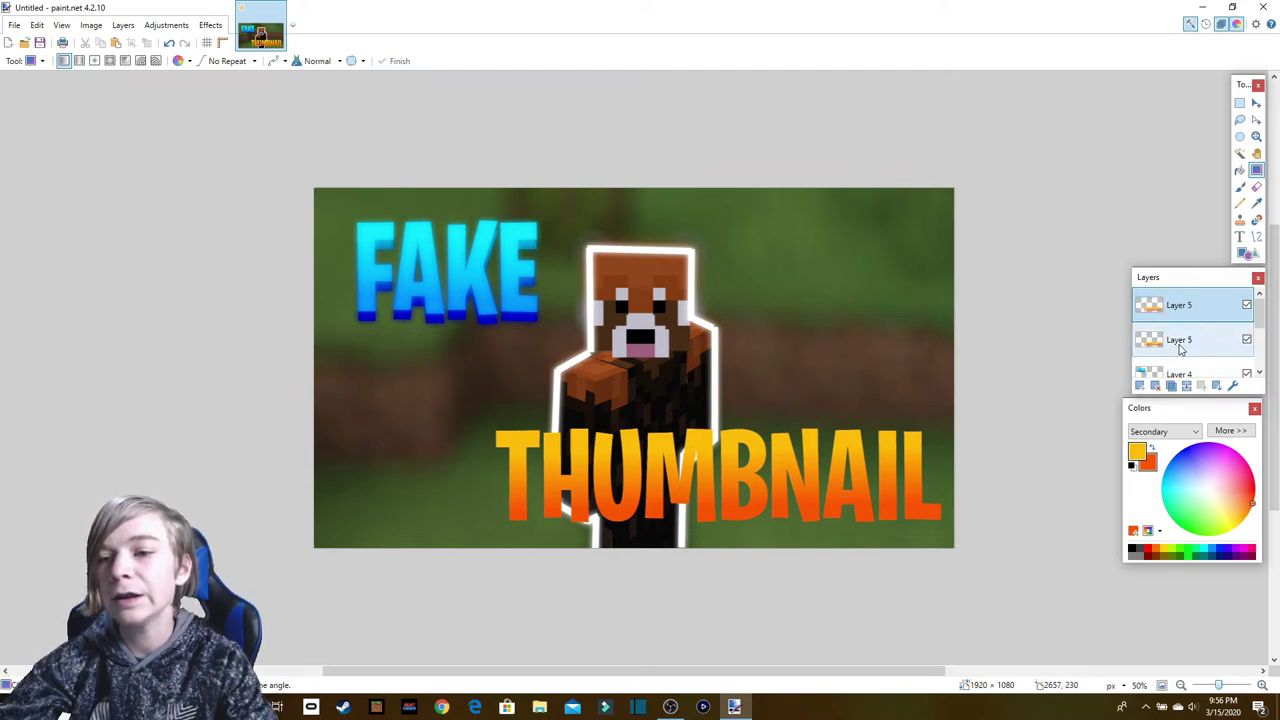
Step: Give the THUMBNAIL text the same darkened, downward-offset copy as FAKE, merged into a single glowing layer
left_click(1256, 102)
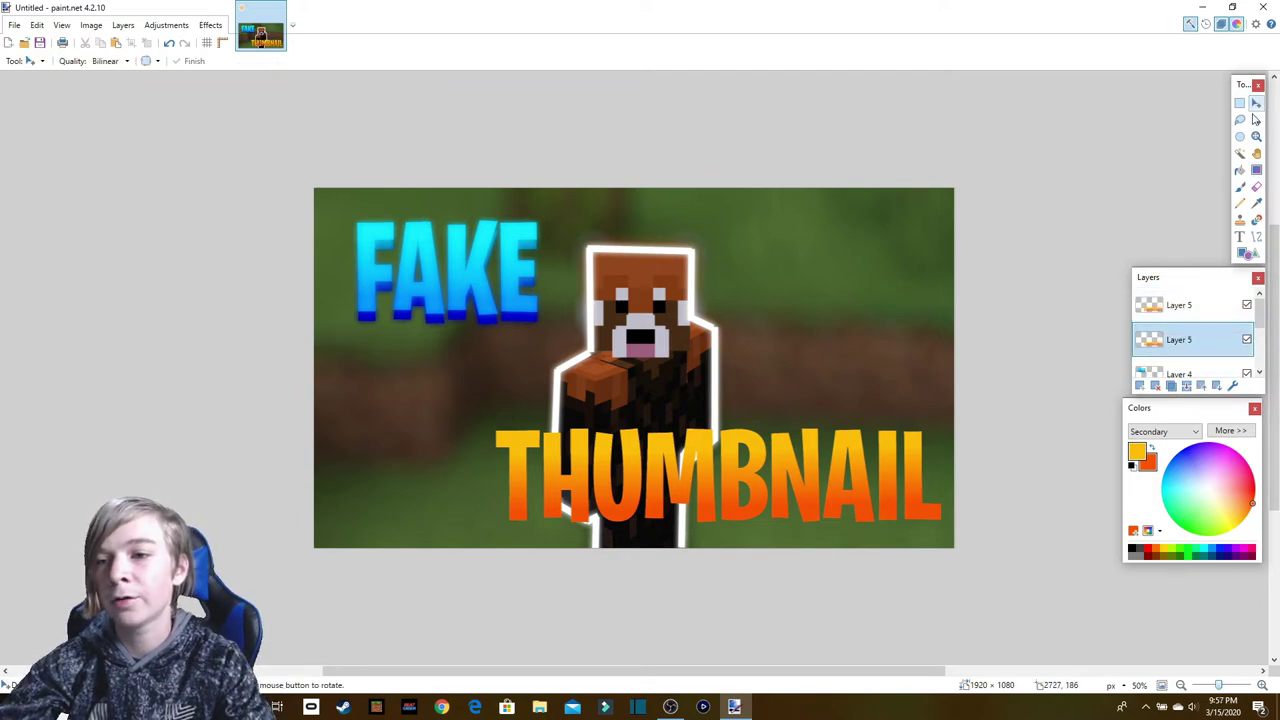
key("ctrl+m")
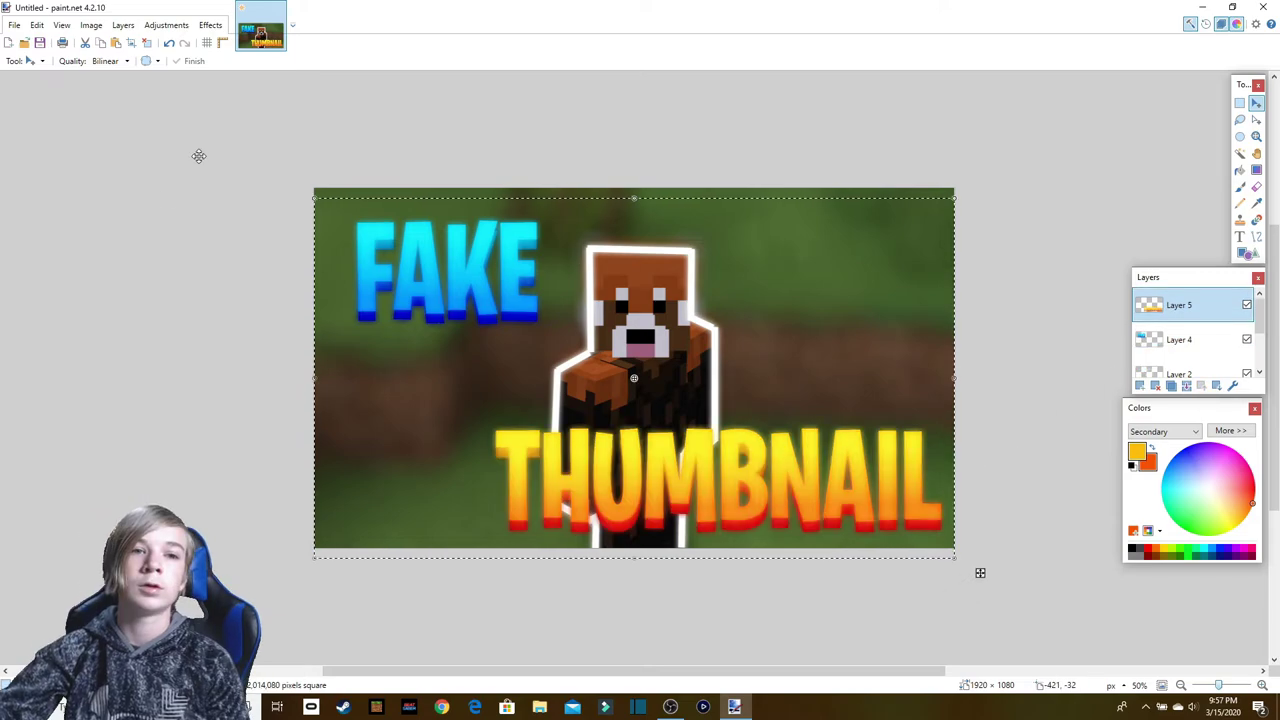
key("ctrl+a")
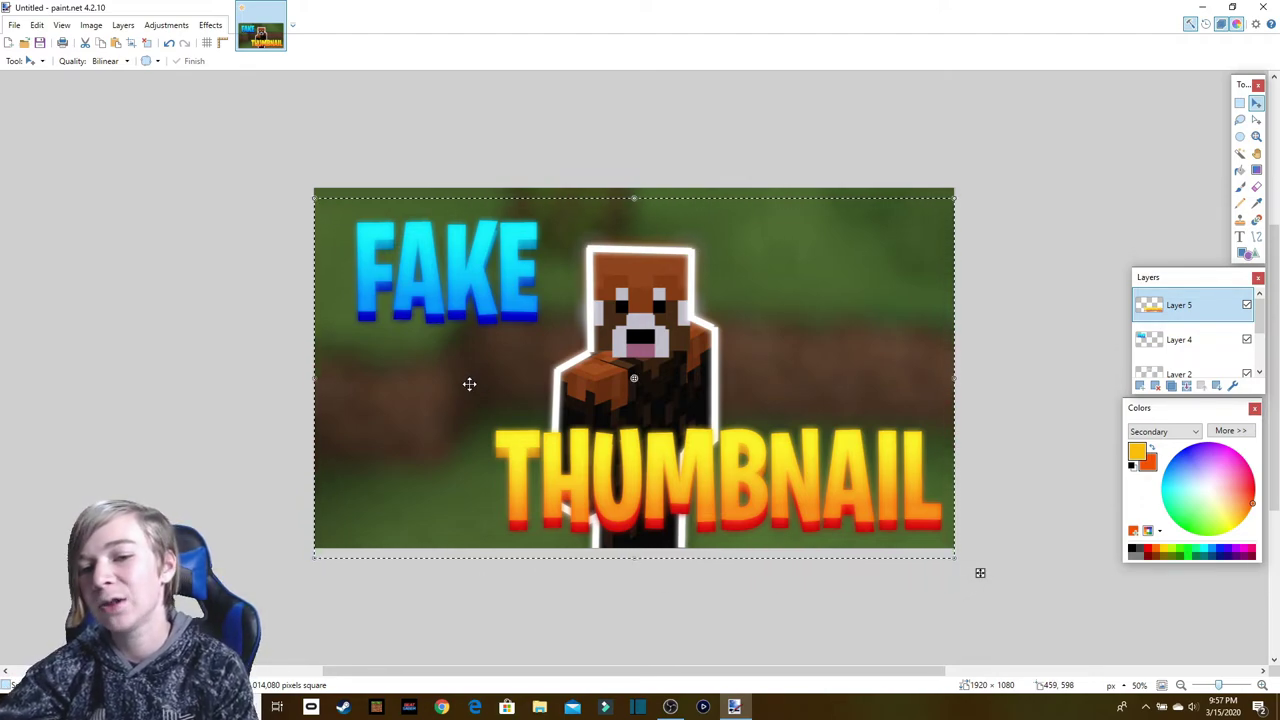
Step: Make the FAKE text layer active and select the lower half of its lettering with Rectangle Select
left_click(1180, 340)
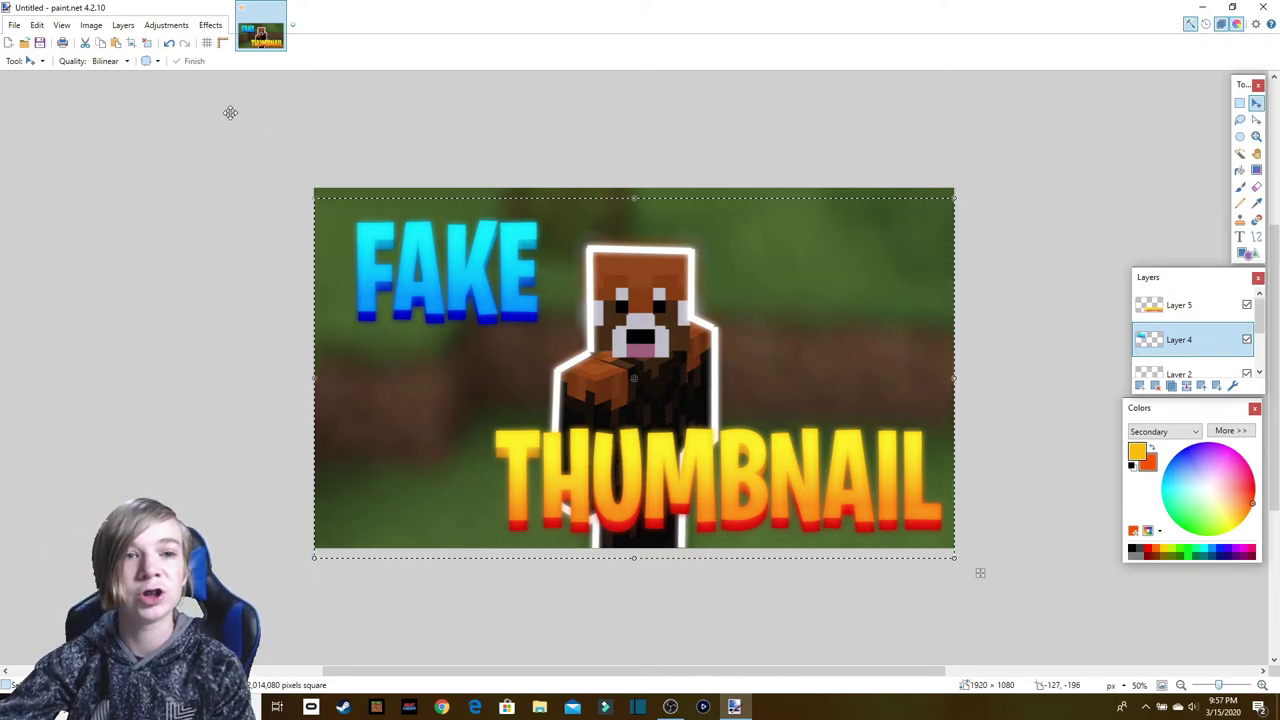
key("ctrl+d")
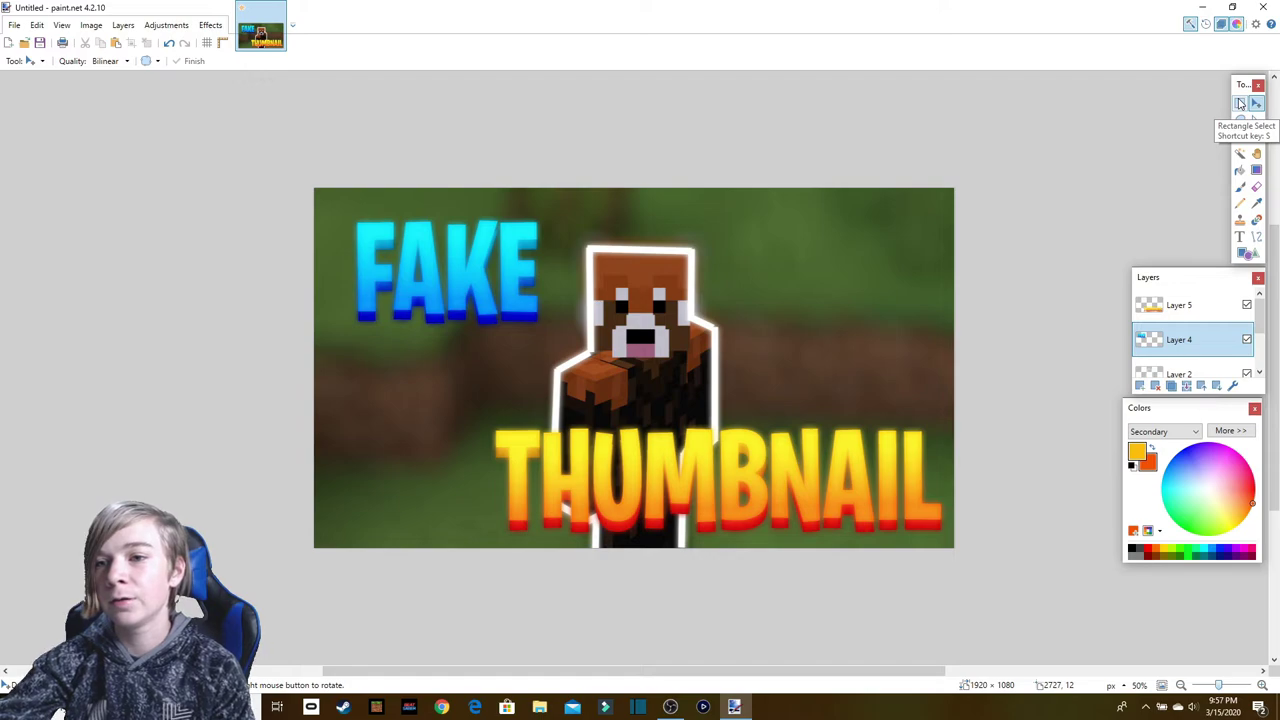
left_click(1240, 103)
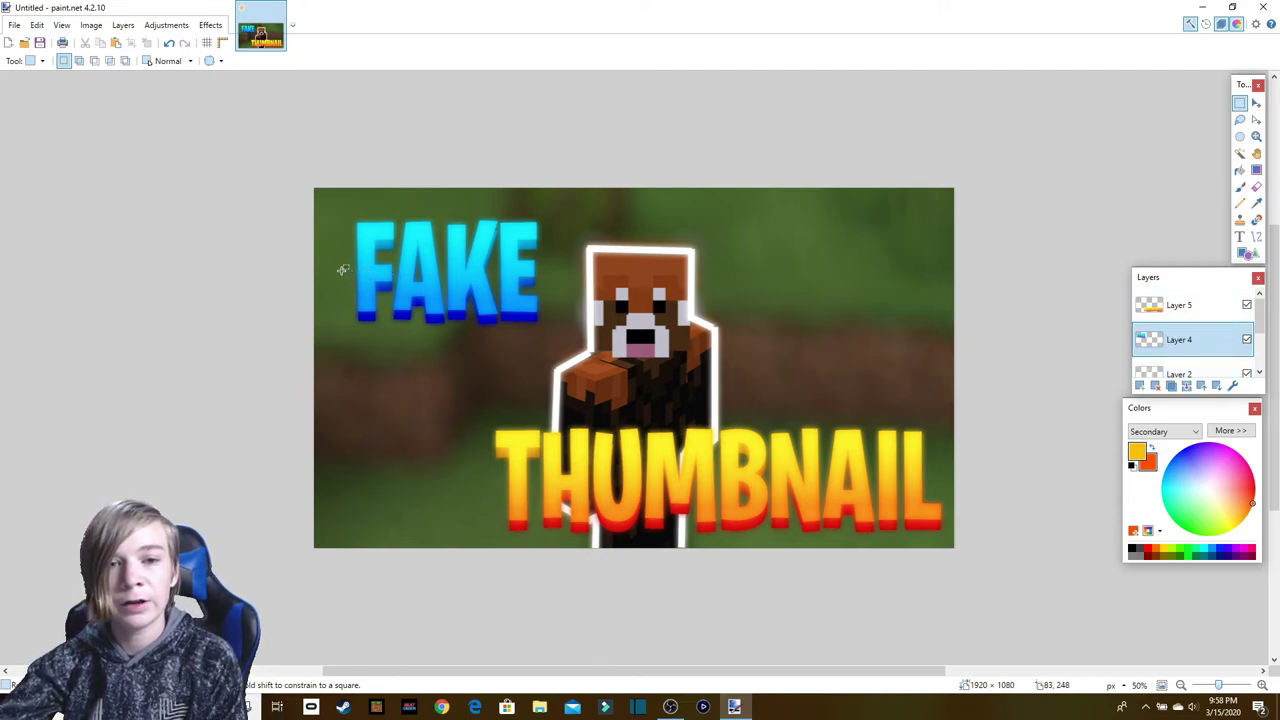
left_click_drag(340, 272, 551, 332)
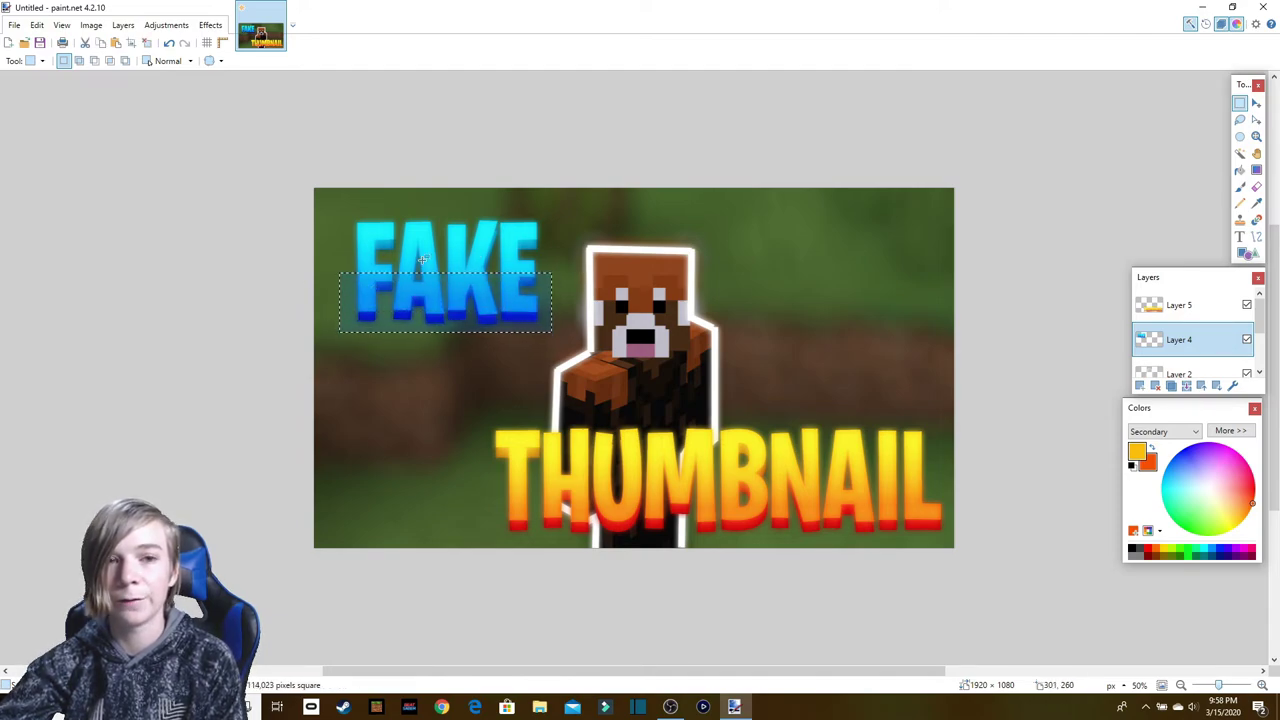
Step: Darken the selected lower half of the FAKE lettering with a Brightness / Contrast brightness of -13, and deselect it
left_click(173, 29)
left_click(206, 76)
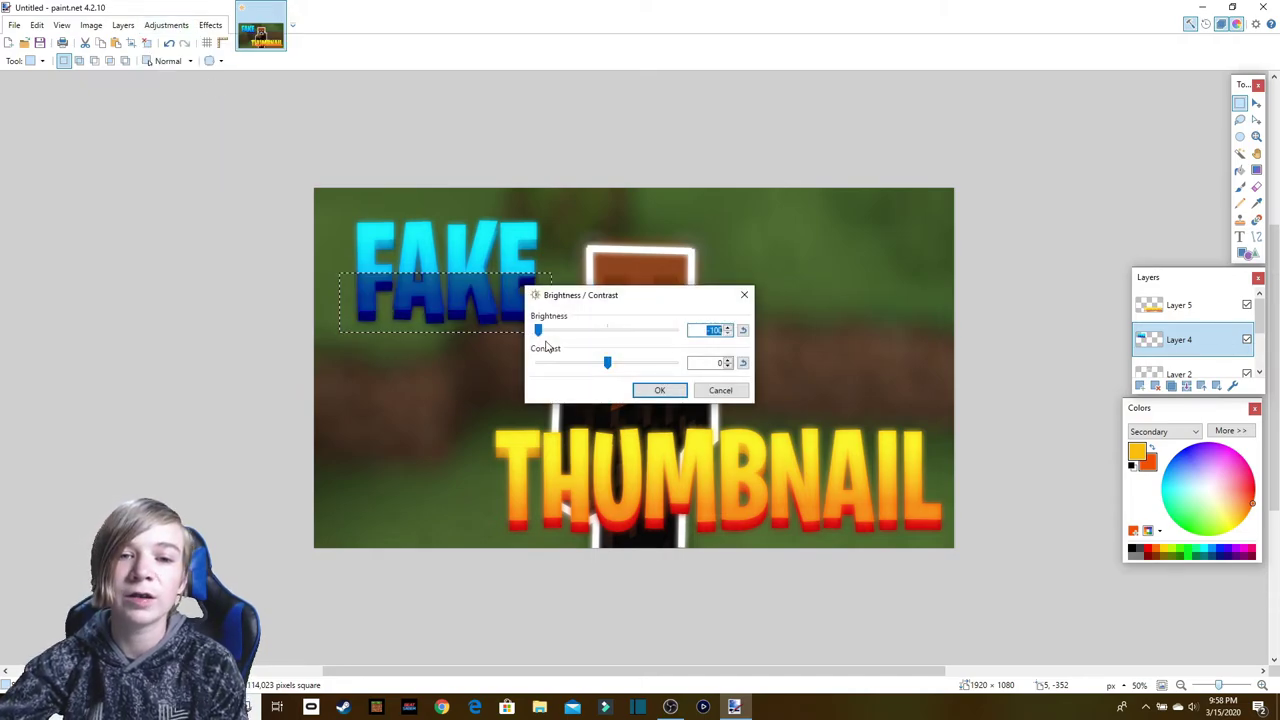
left_click_drag(542, 338, 592, 344)
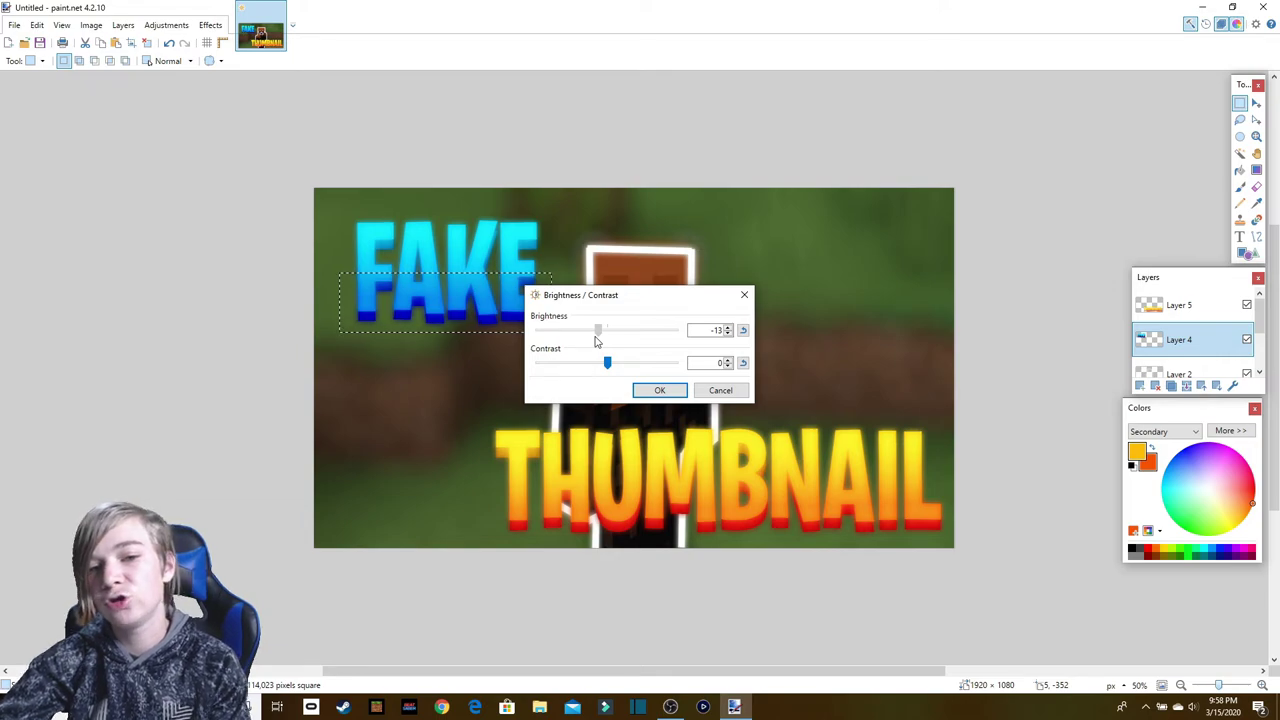
left_click(646, 389)
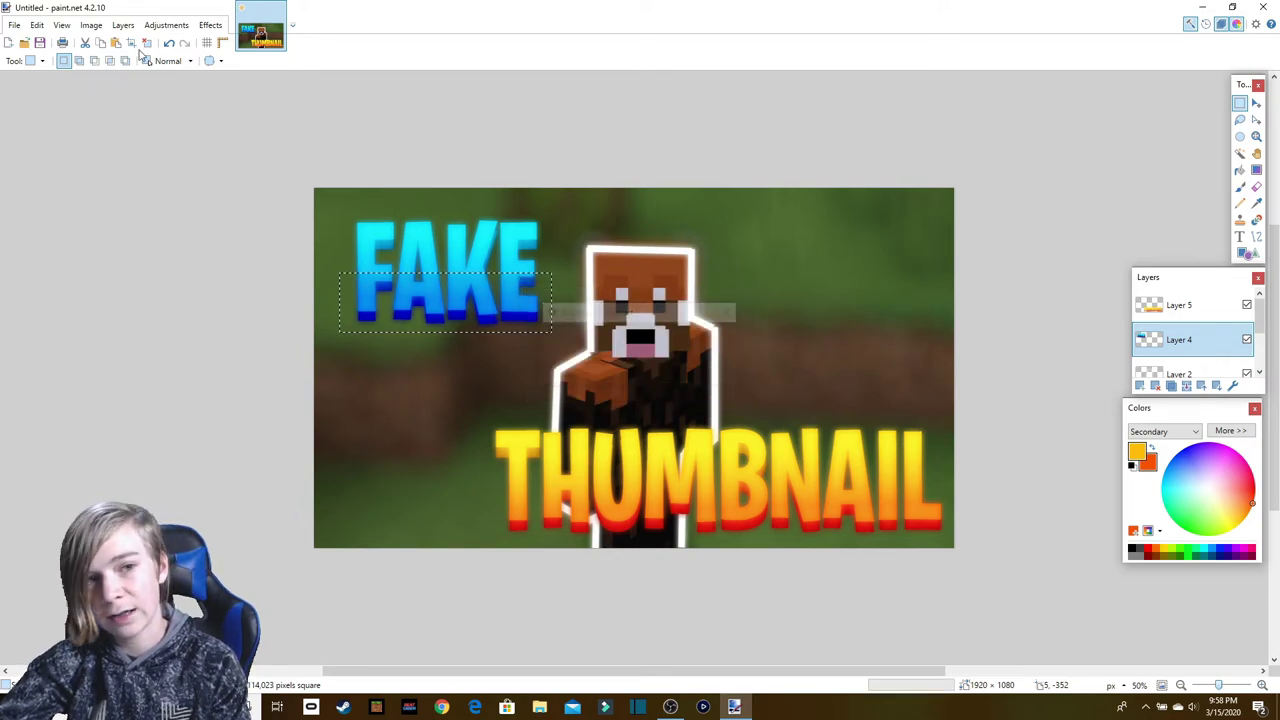
left_click(247, 217)
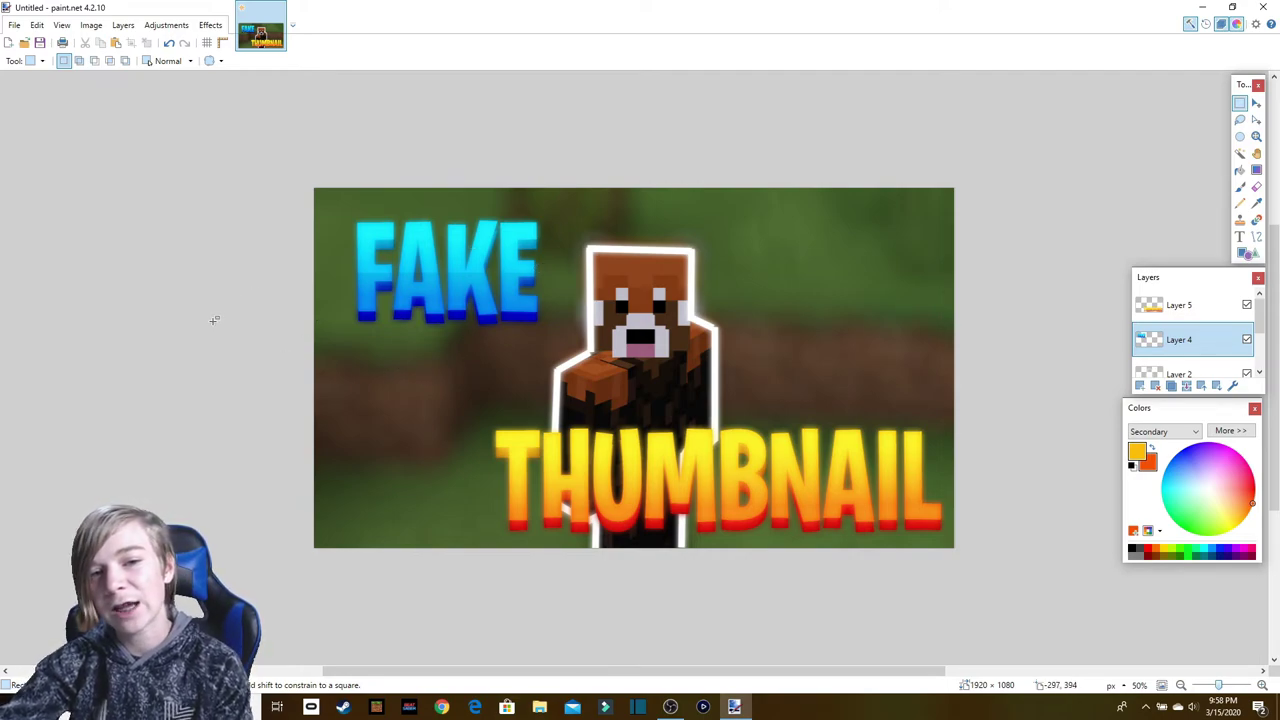
Step: On the THUMBNAIL text layer, select the lower half of the lettering, darken it to brightness -21 and deselect it
left_click_drag(457, 480, 950, 539)
left_click(475, 502)
left_click(1180, 305)
left_click(442, 485)
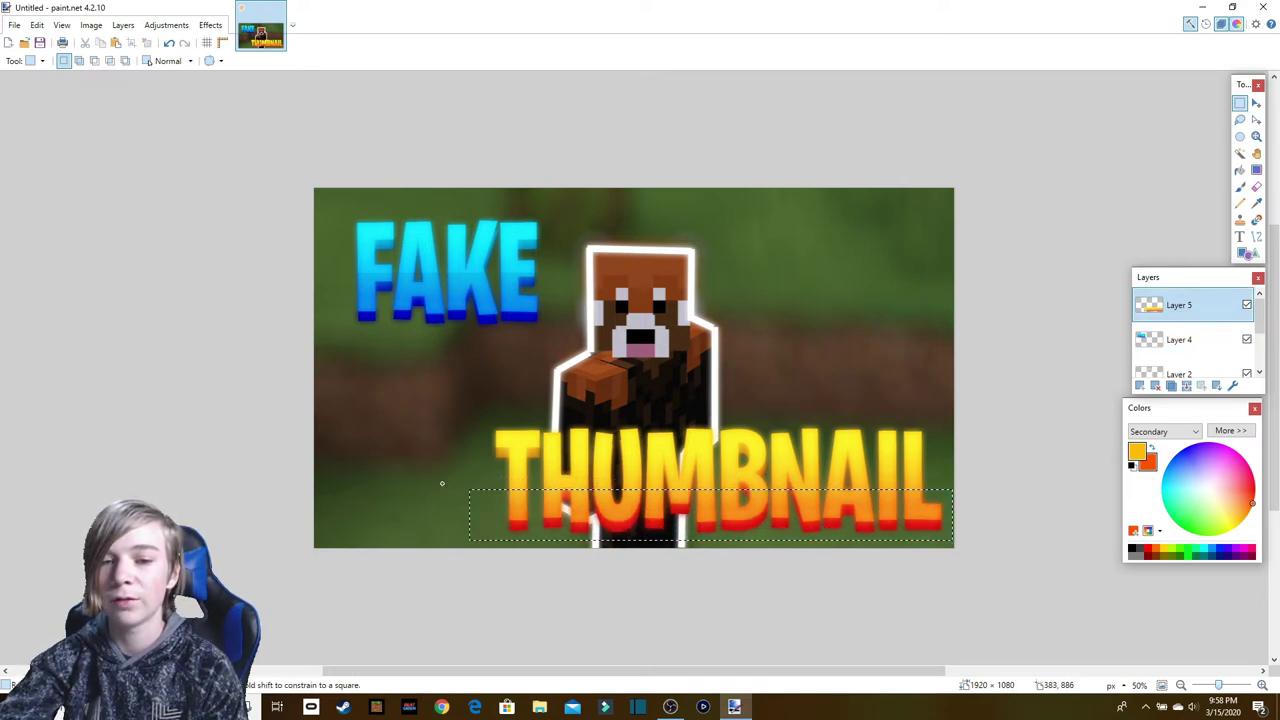
left_click_drag(486, 486, 953, 536)
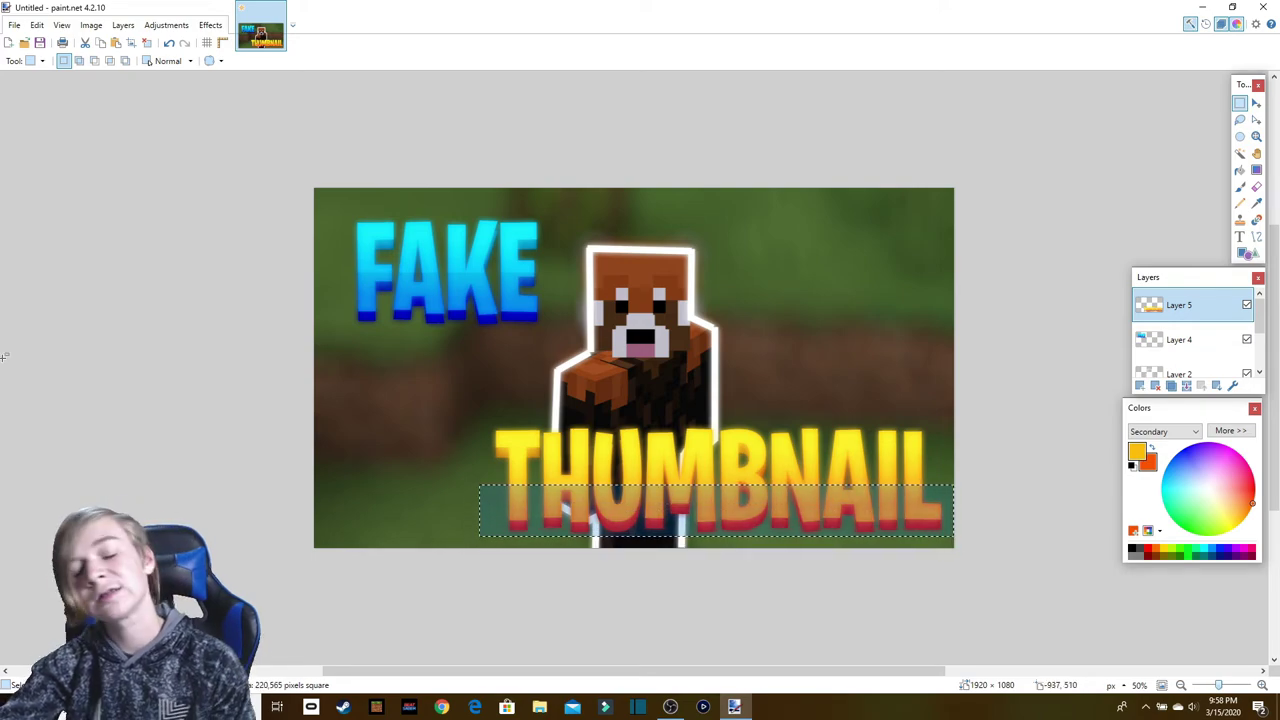
left_click(166, 25)
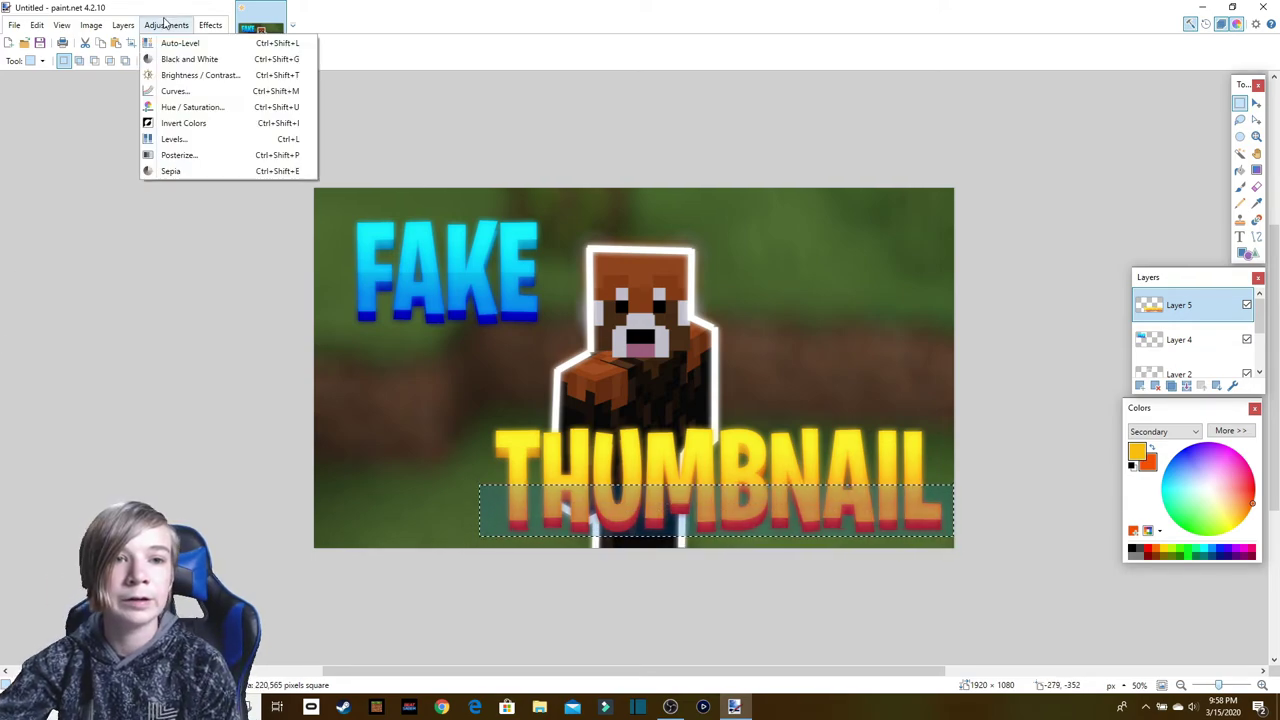
left_click(200, 74)
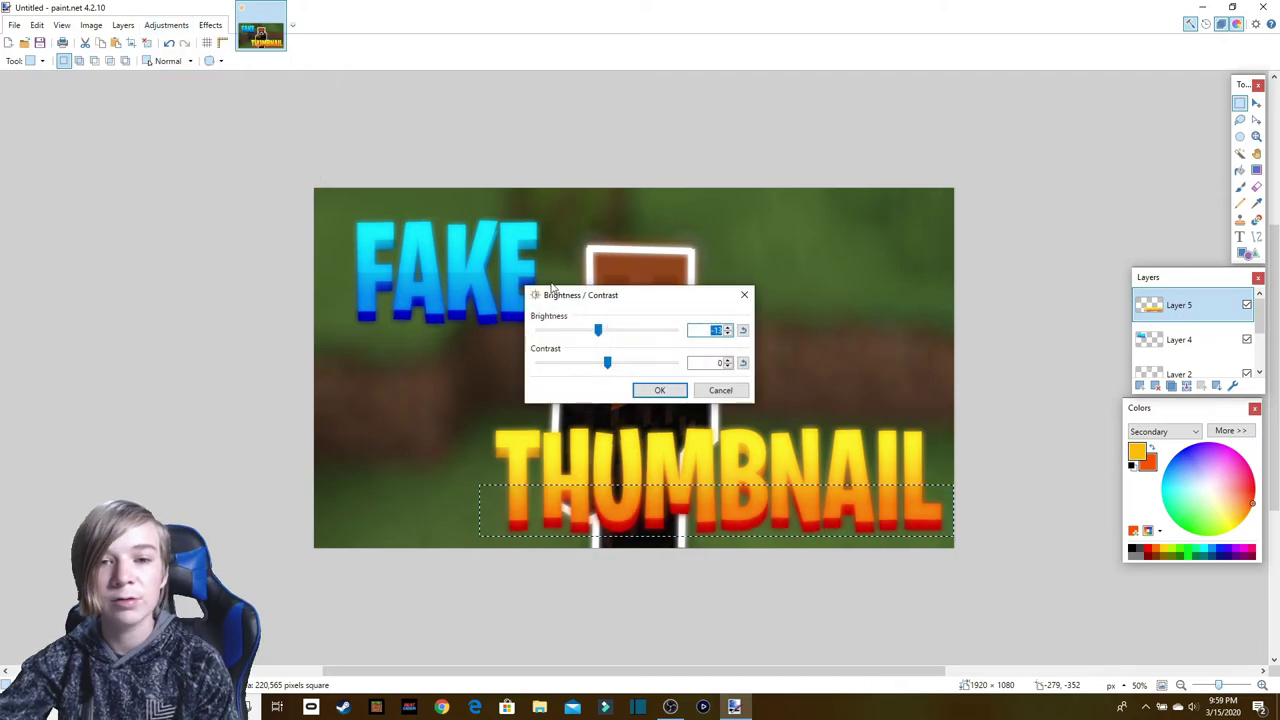
left_click_drag(597, 330, 591, 330)
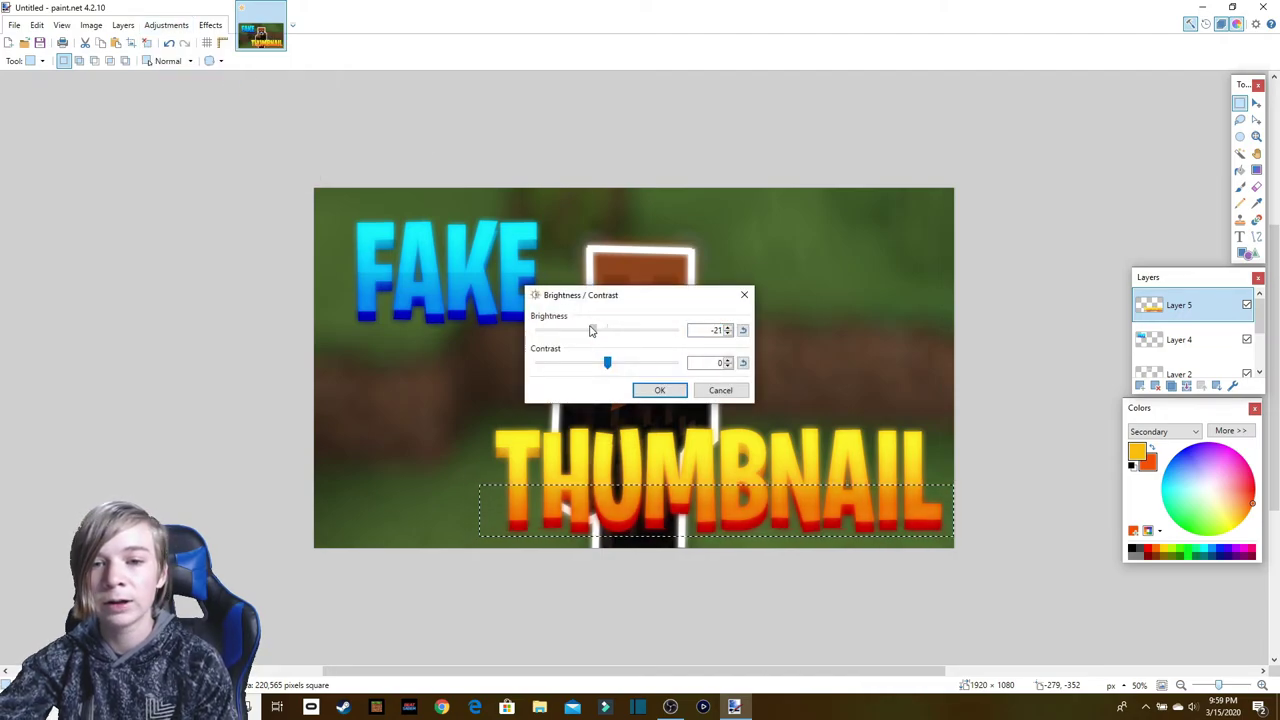
left_click(655, 390)
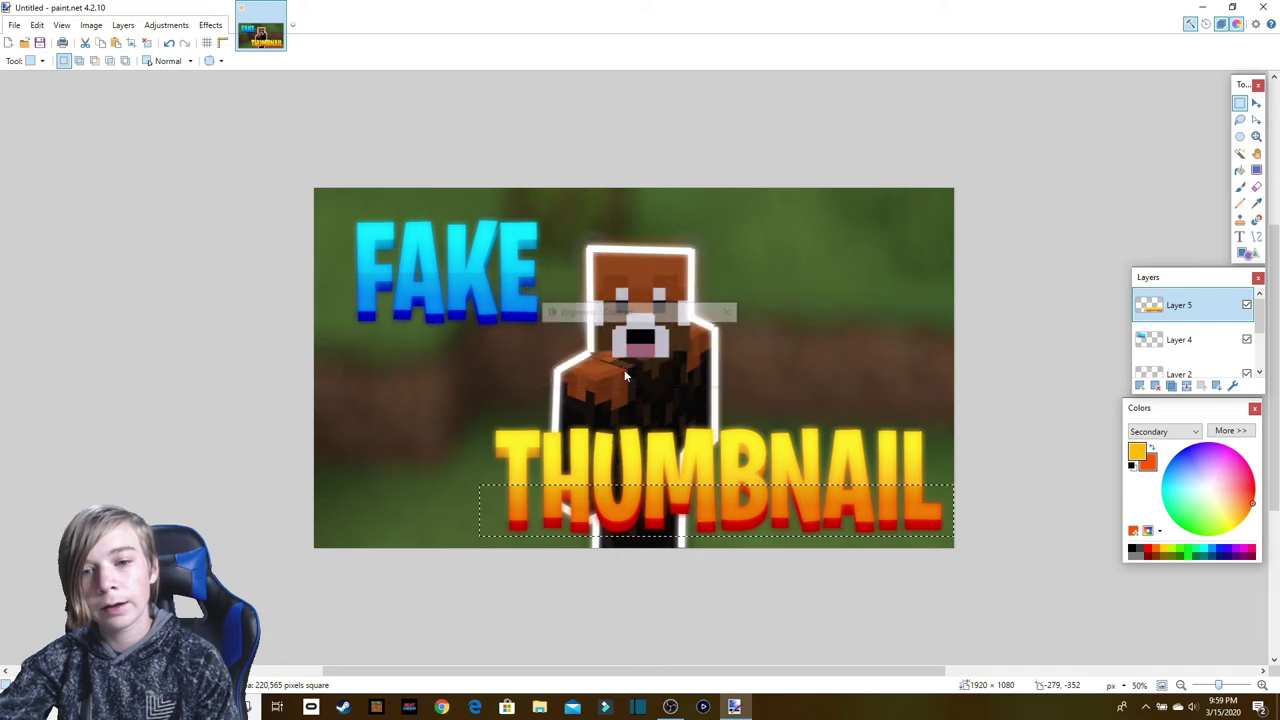
left_click(146, 42)
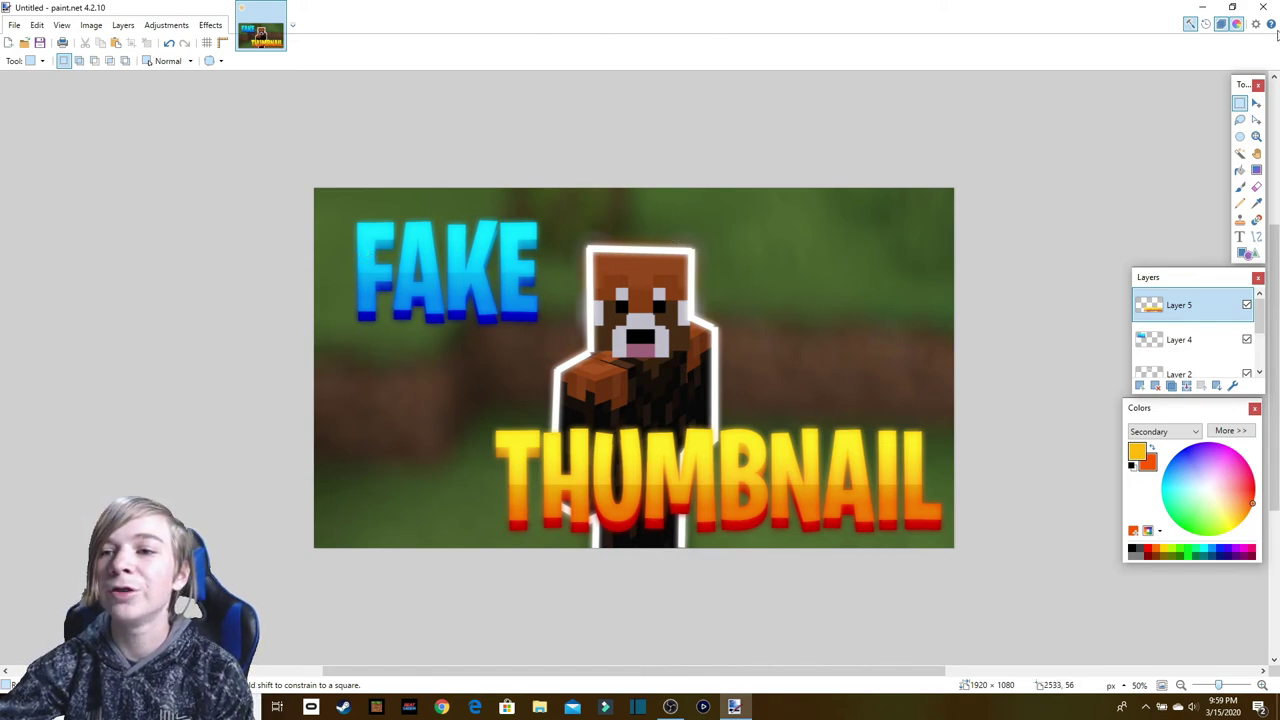
left_click(1232, 7)
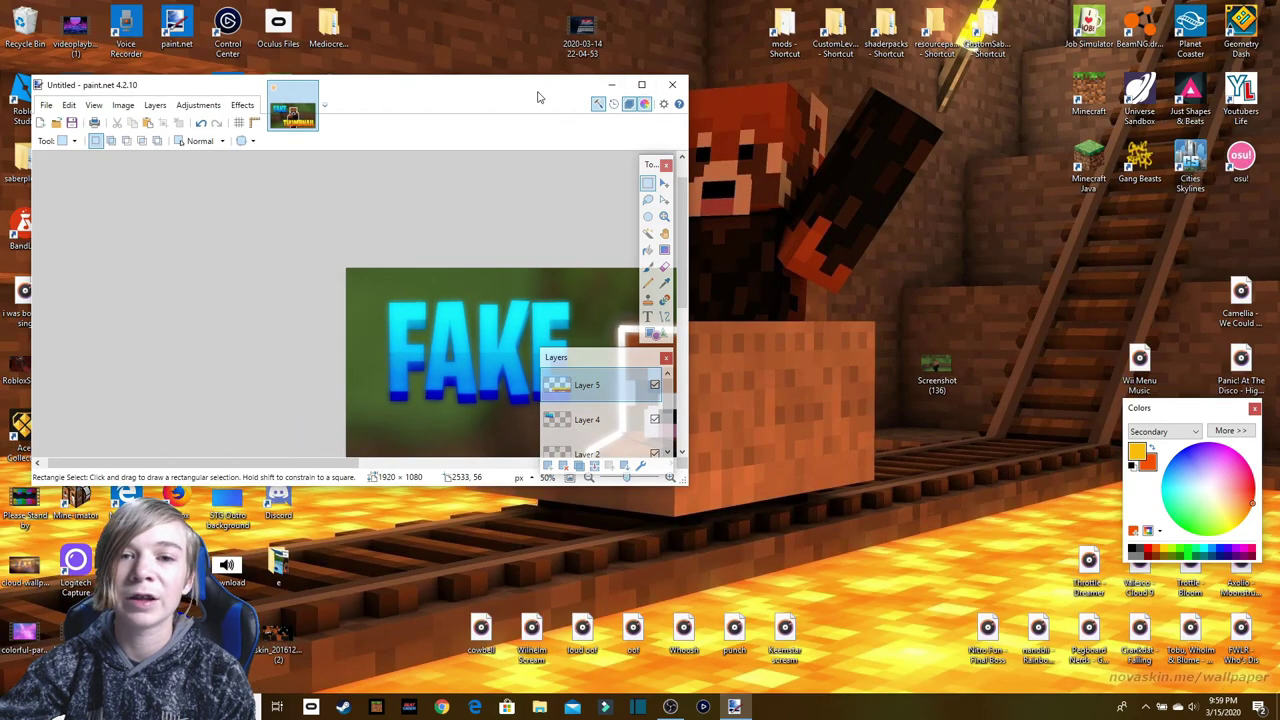
left_click_drag(555, 86, 672, 43)
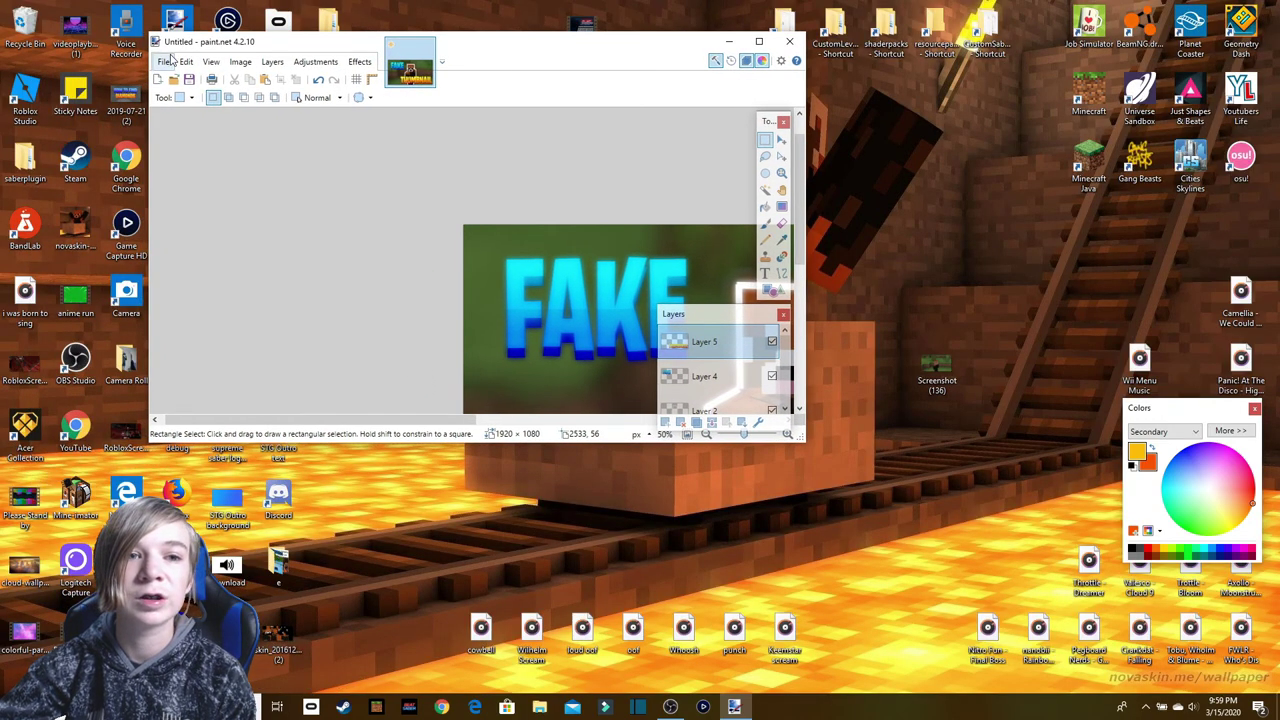
left_click(759, 41)
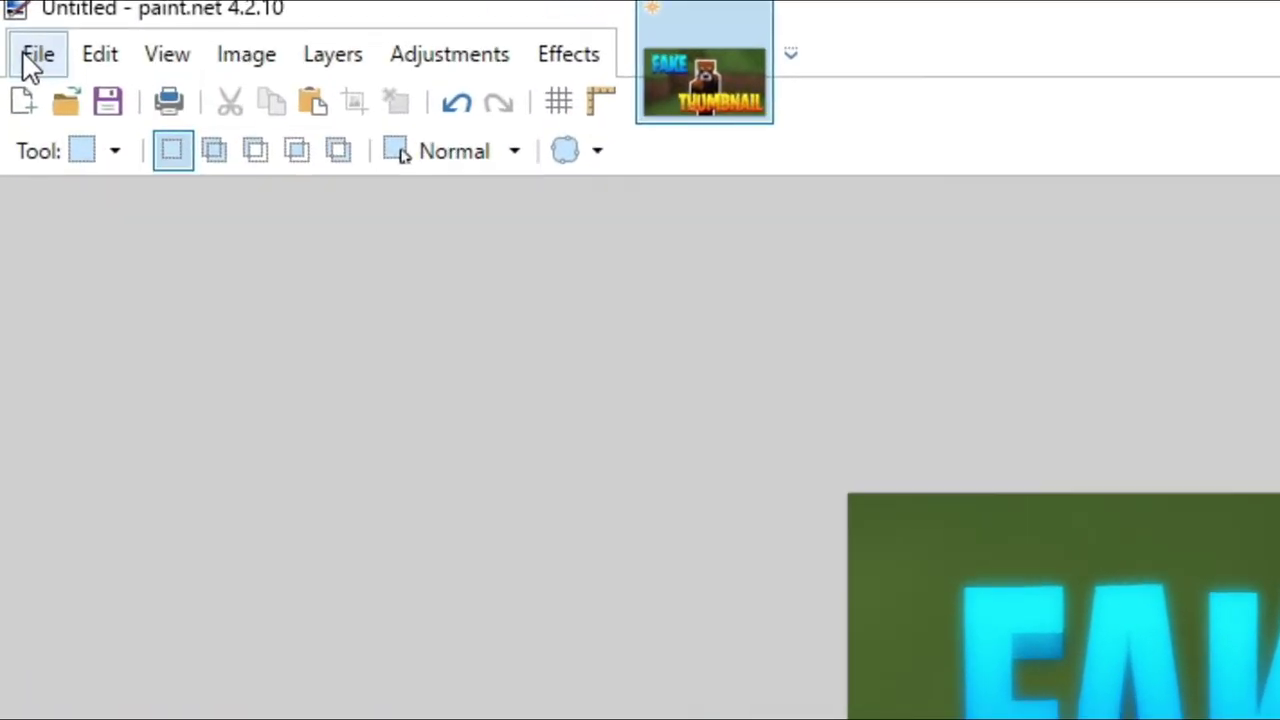
Step: Save the thumbnail to the Desktop under the file name Untitled, choosing JPEG as the file type
left_click(14, 31)
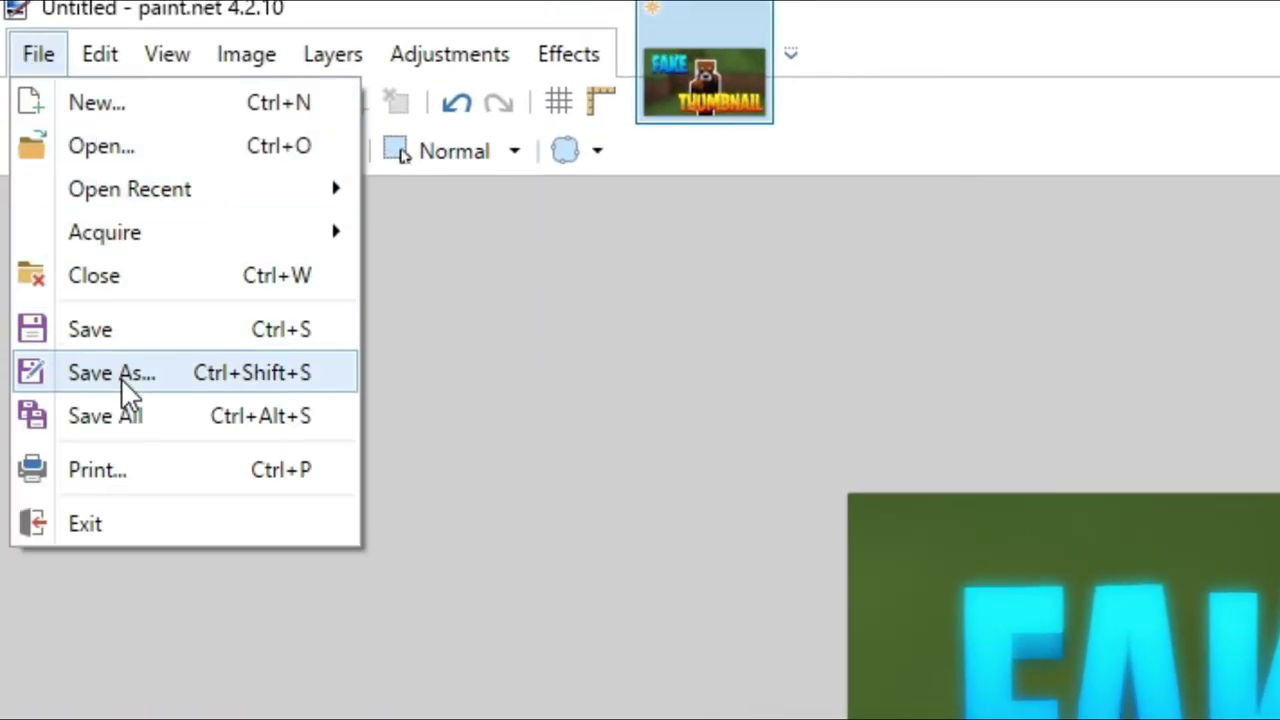
left_click(121, 378)
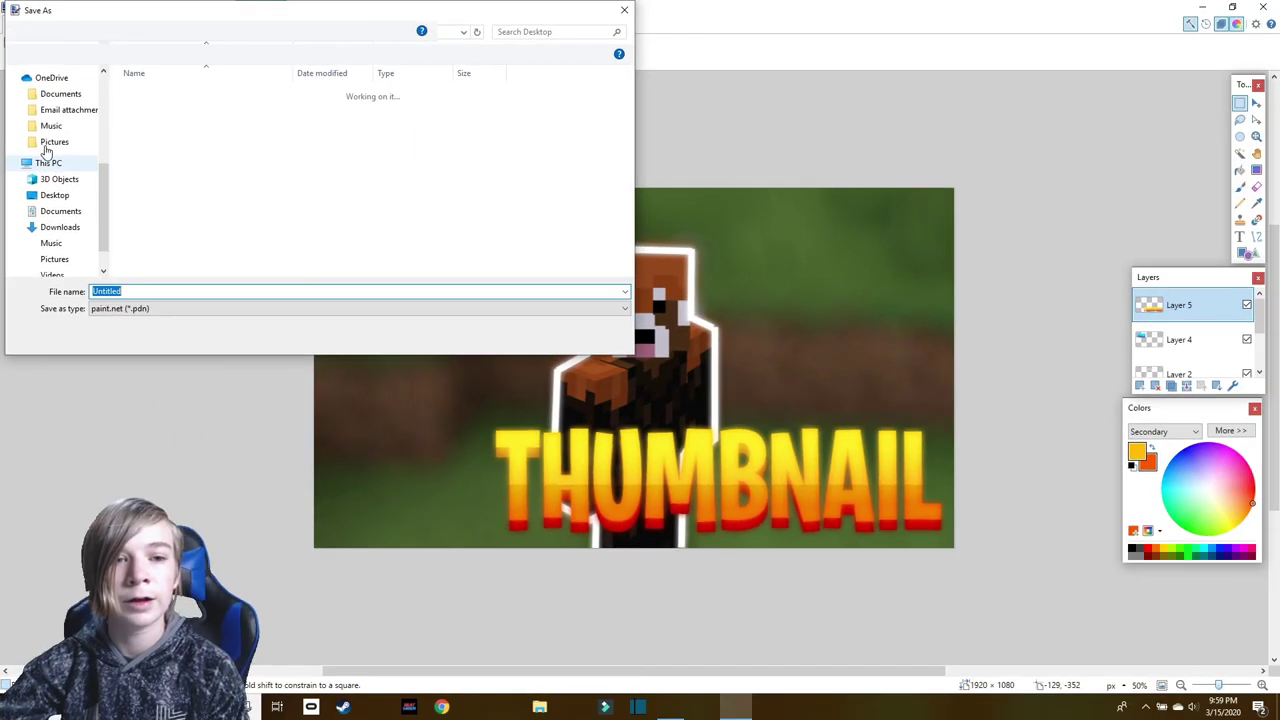
left_click(145, 309)
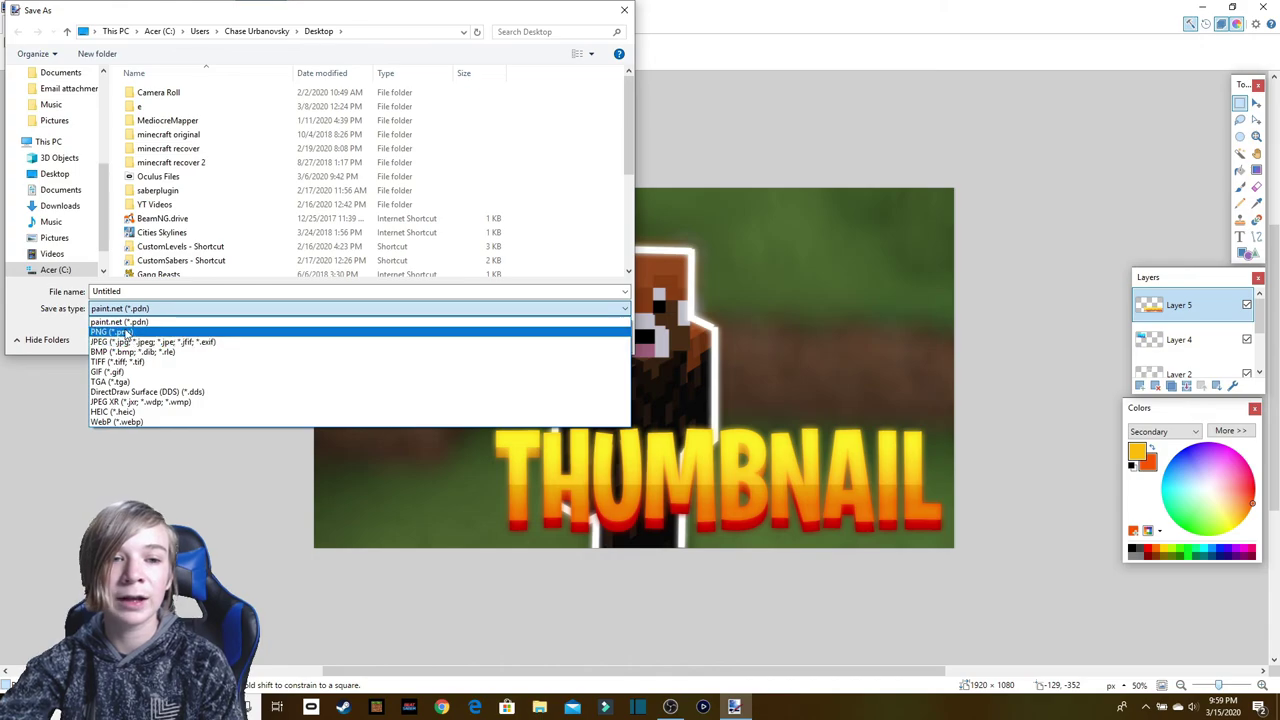
left_click(117, 343)
left_click(527, 337)
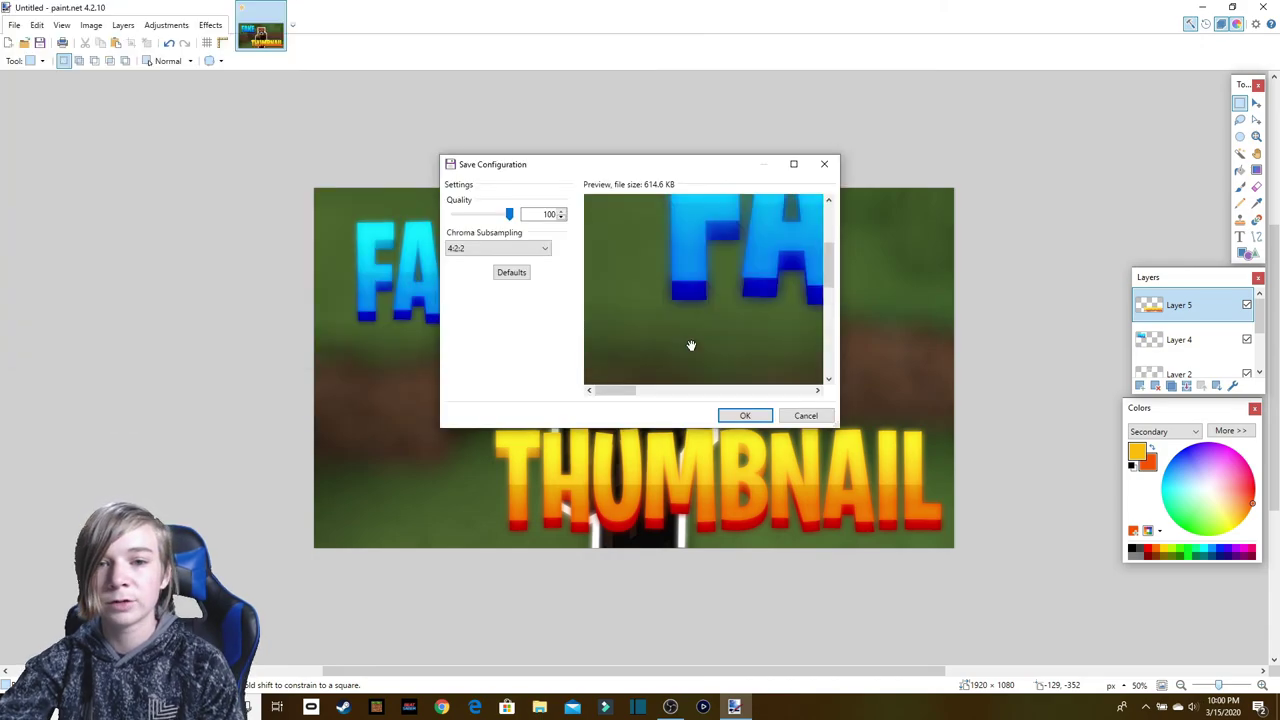
Step: Inspect the FAKE lettering in the JPEG save preview, accept the save configuration and flatten the image
left_click_drag(689, 346, 672, 325)
scroll(672, 325, "up", 3)
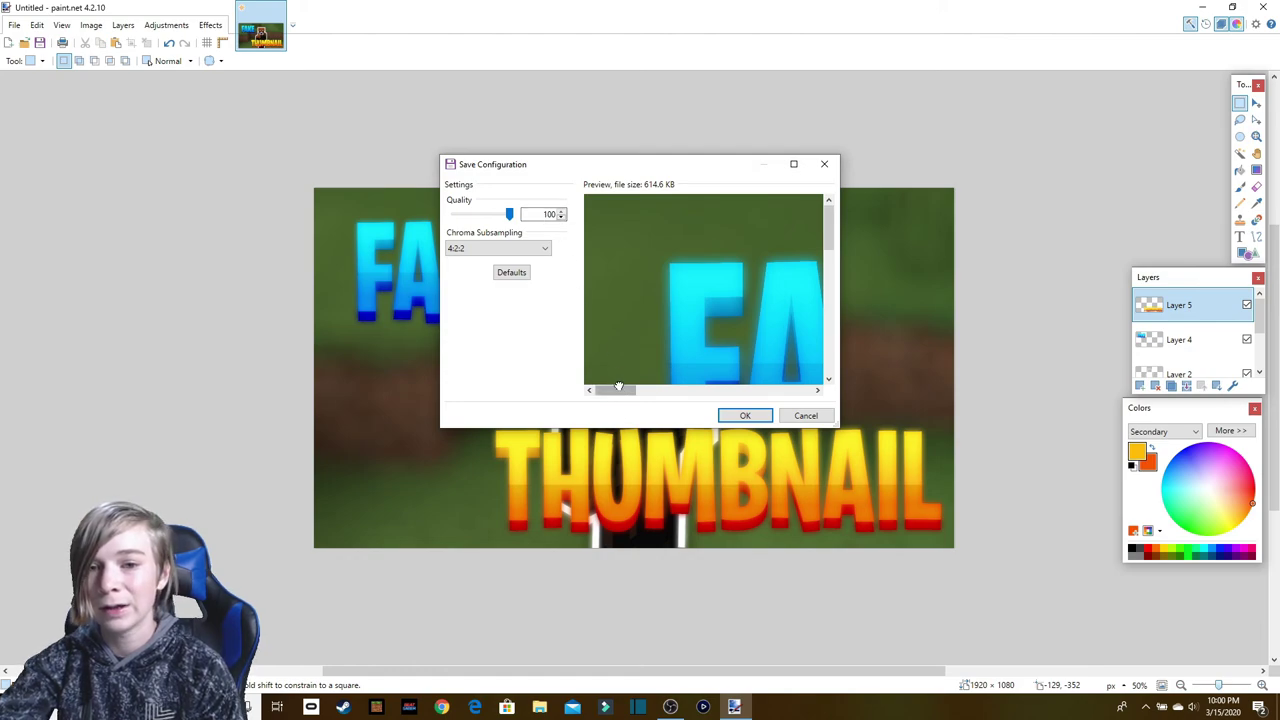
left_click_drag(634, 390, 675, 389)
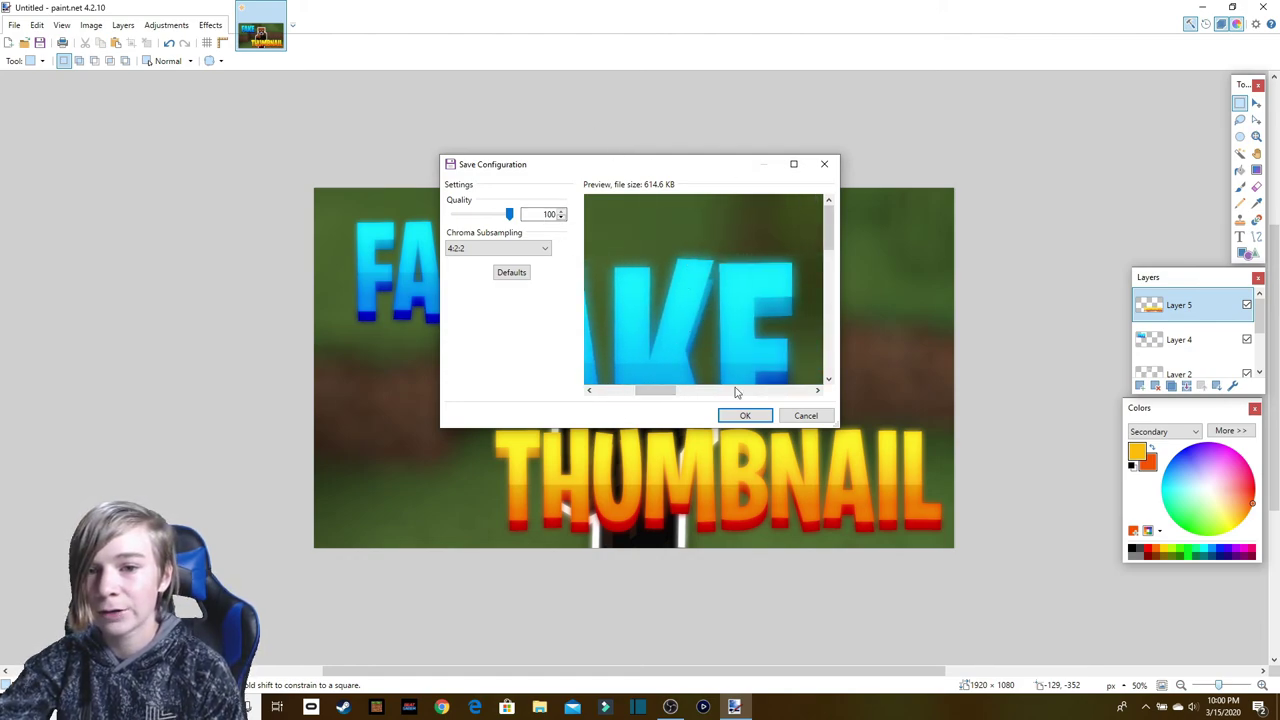
left_click(745, 415)
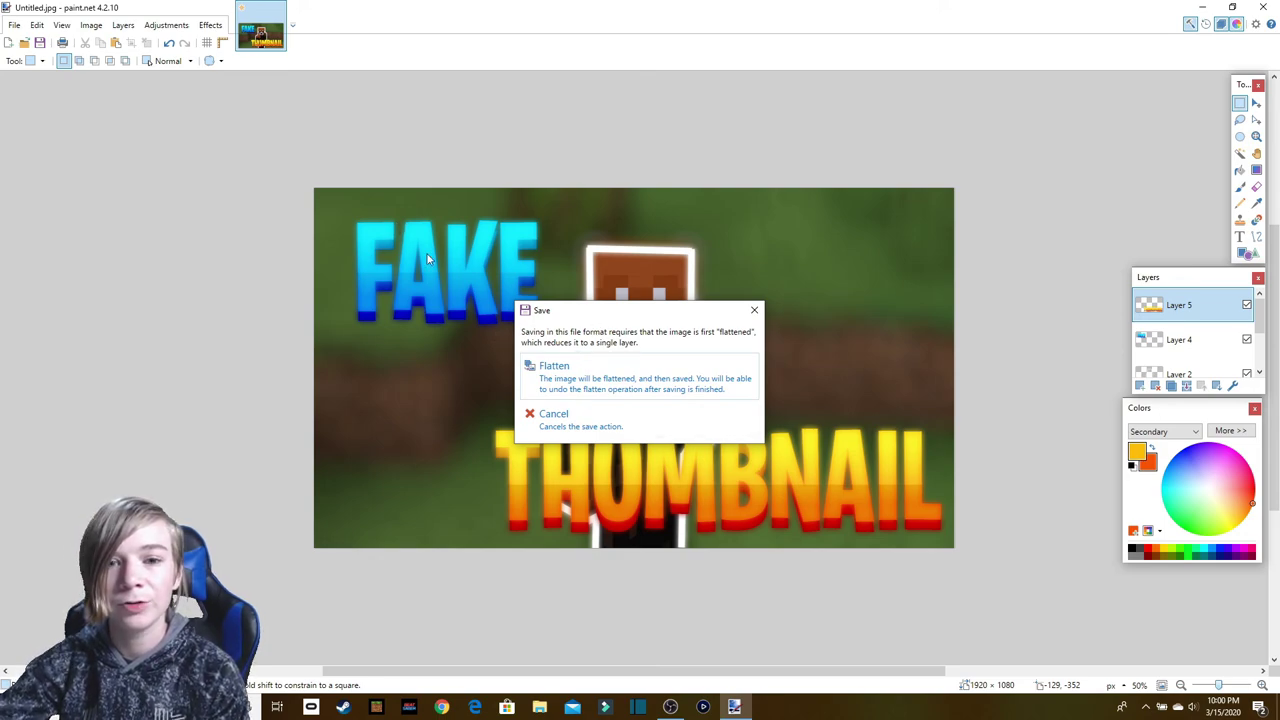
left_click(583, 372)
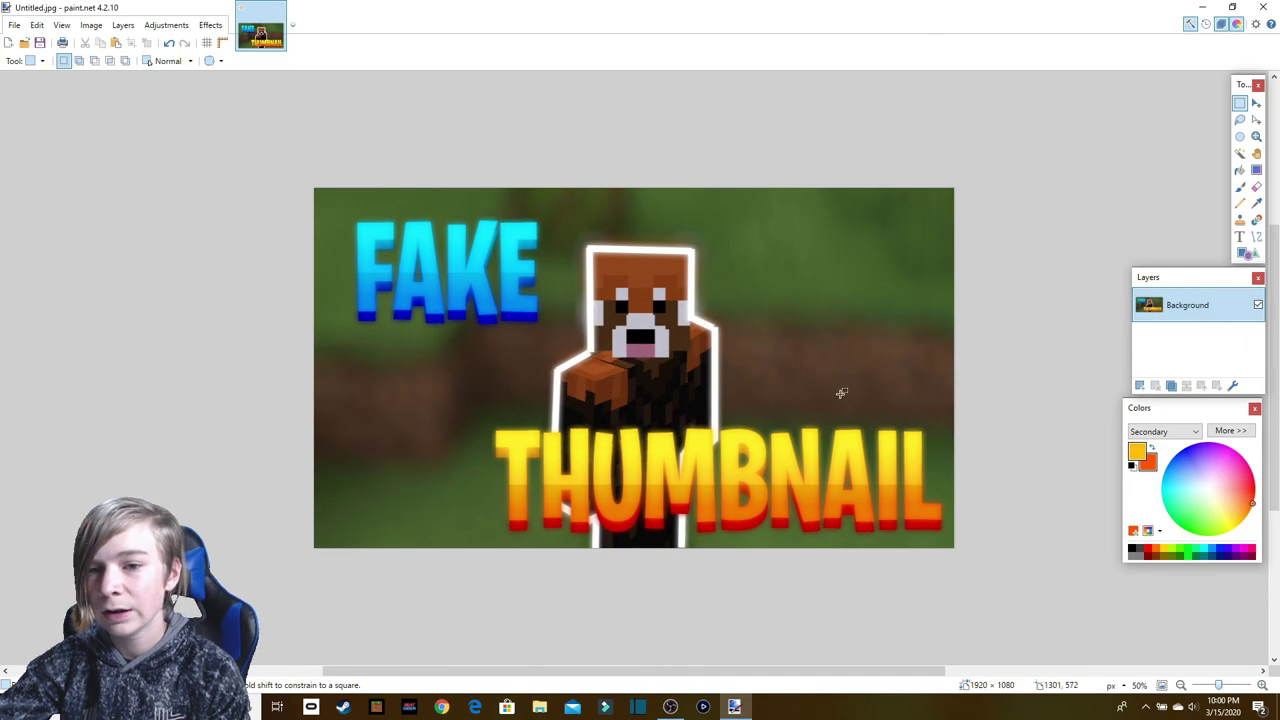
Step: Close paint.net and view the saved Untitled JPG from the desktop in a maximized Photos window
left_click(1263, 7)
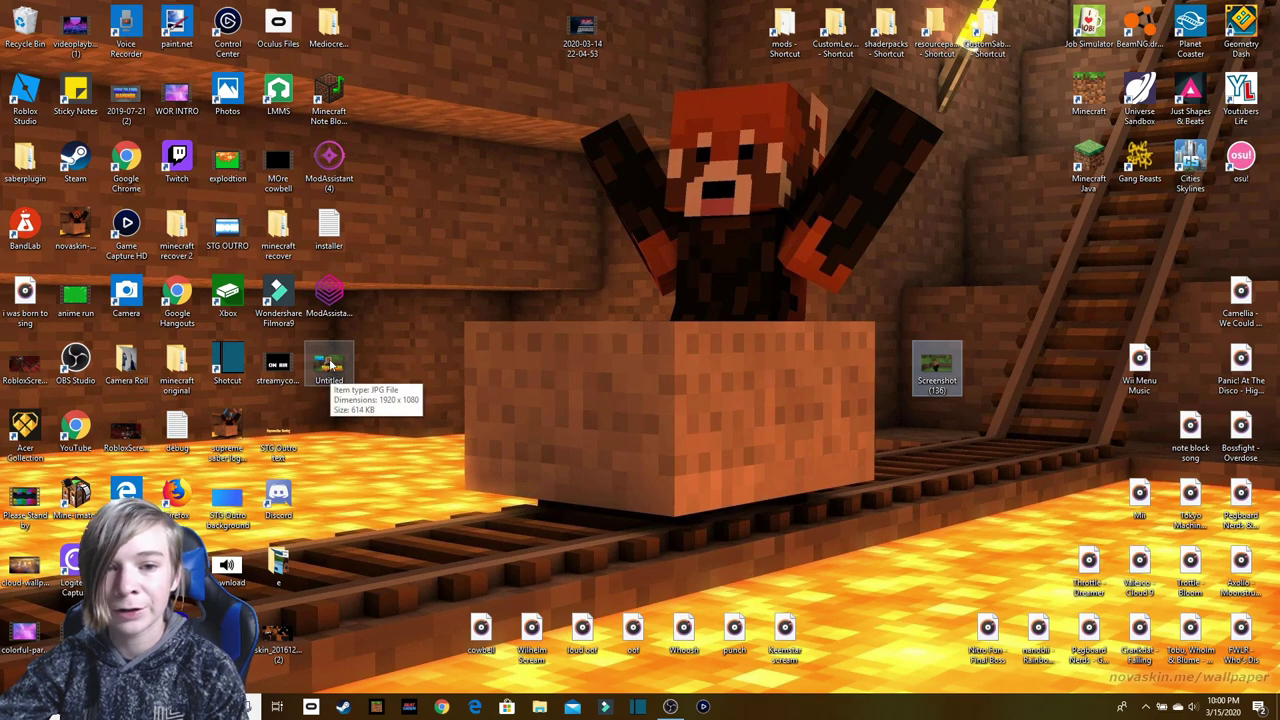
double_click(330, 366)
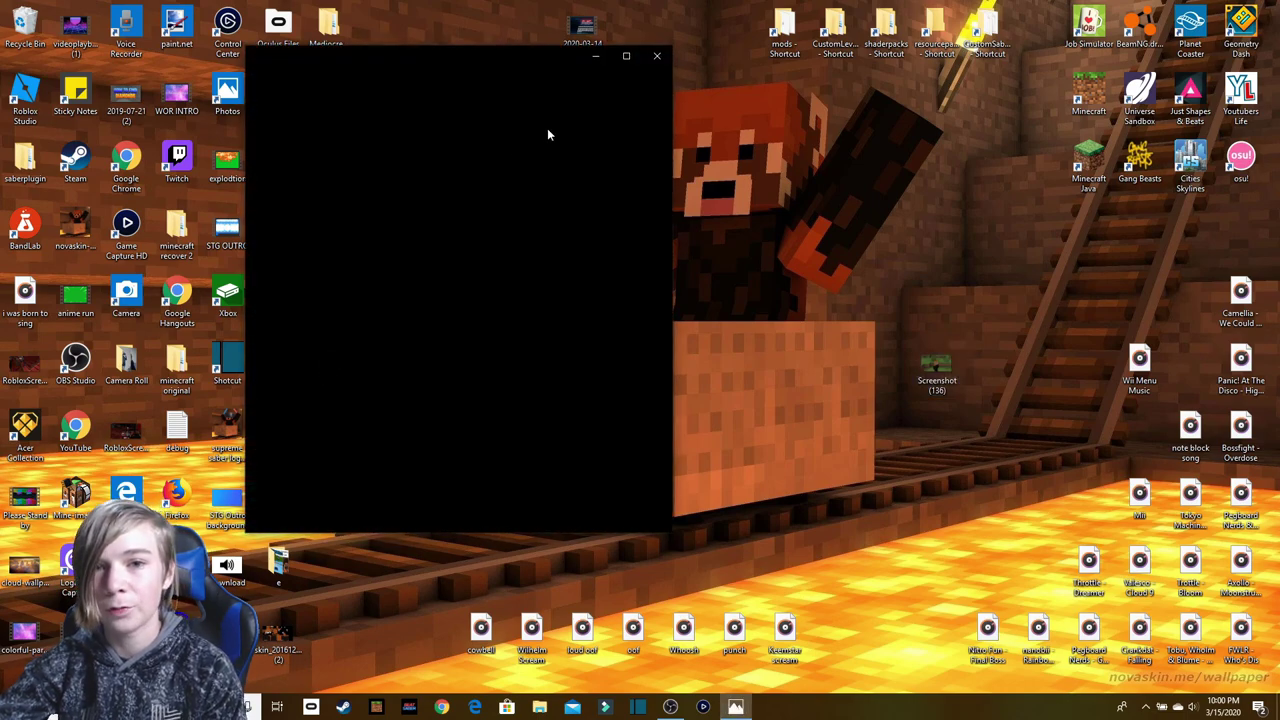
left_click(625, 56)
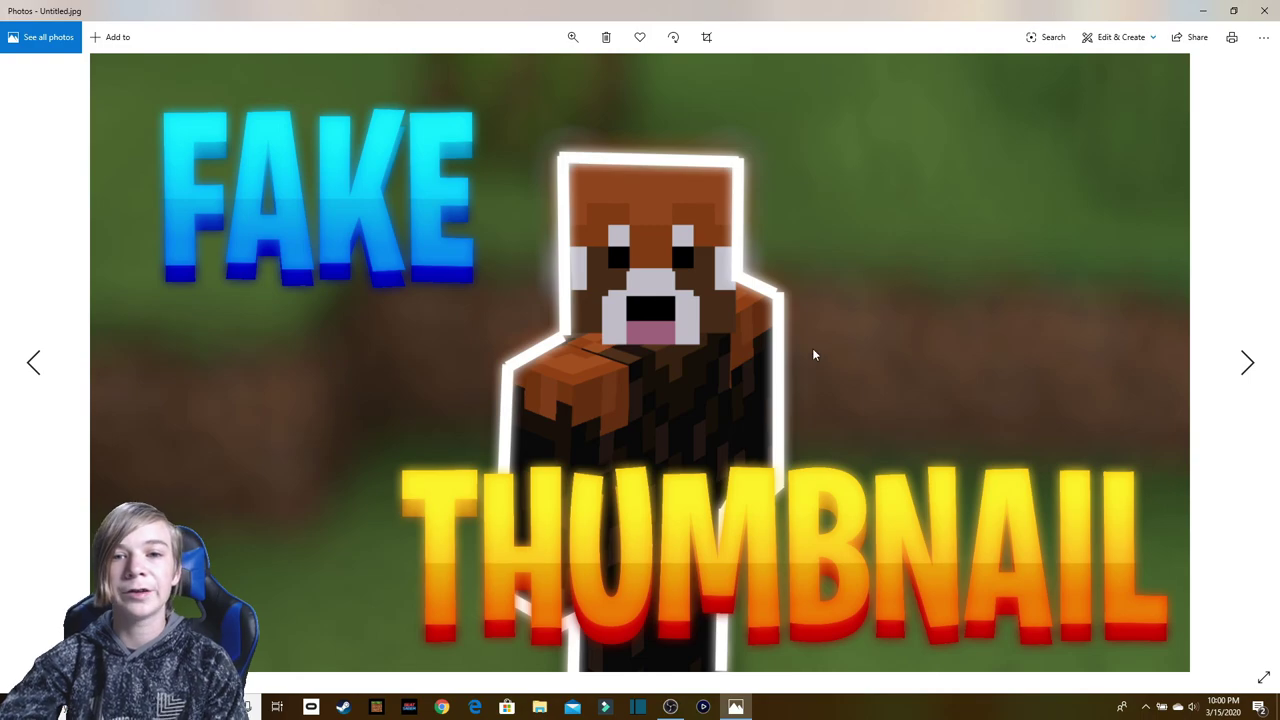